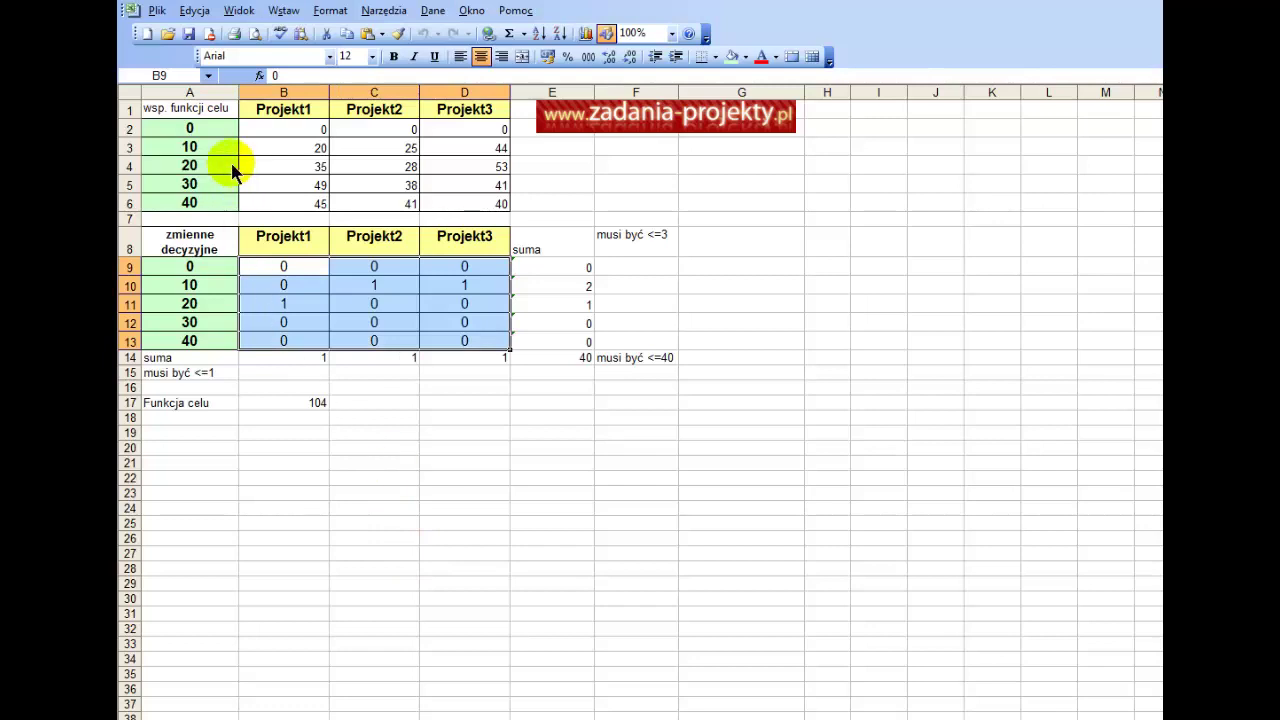
Examine the total formula in E14, the project headers in row 1 and the objective function formula in B17.
left_click(573, 357)
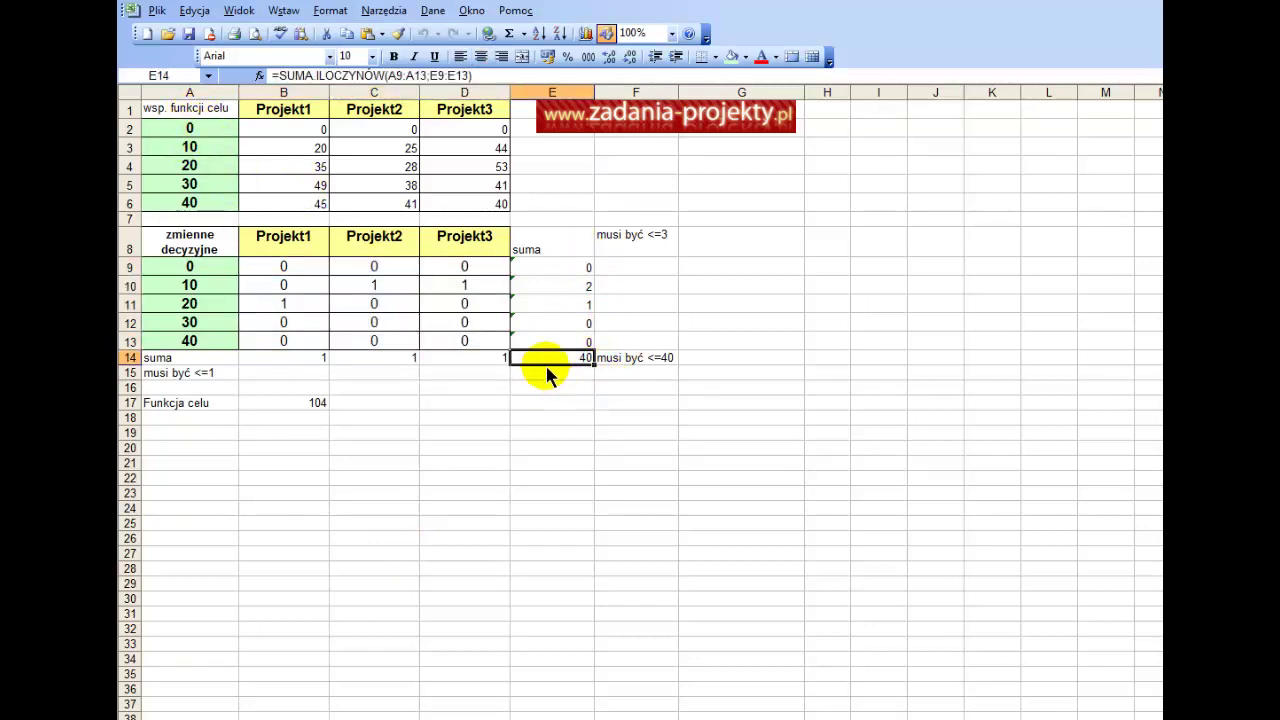
left_click(318, 114)
left_click(388, 110)
left_click(468, 108)
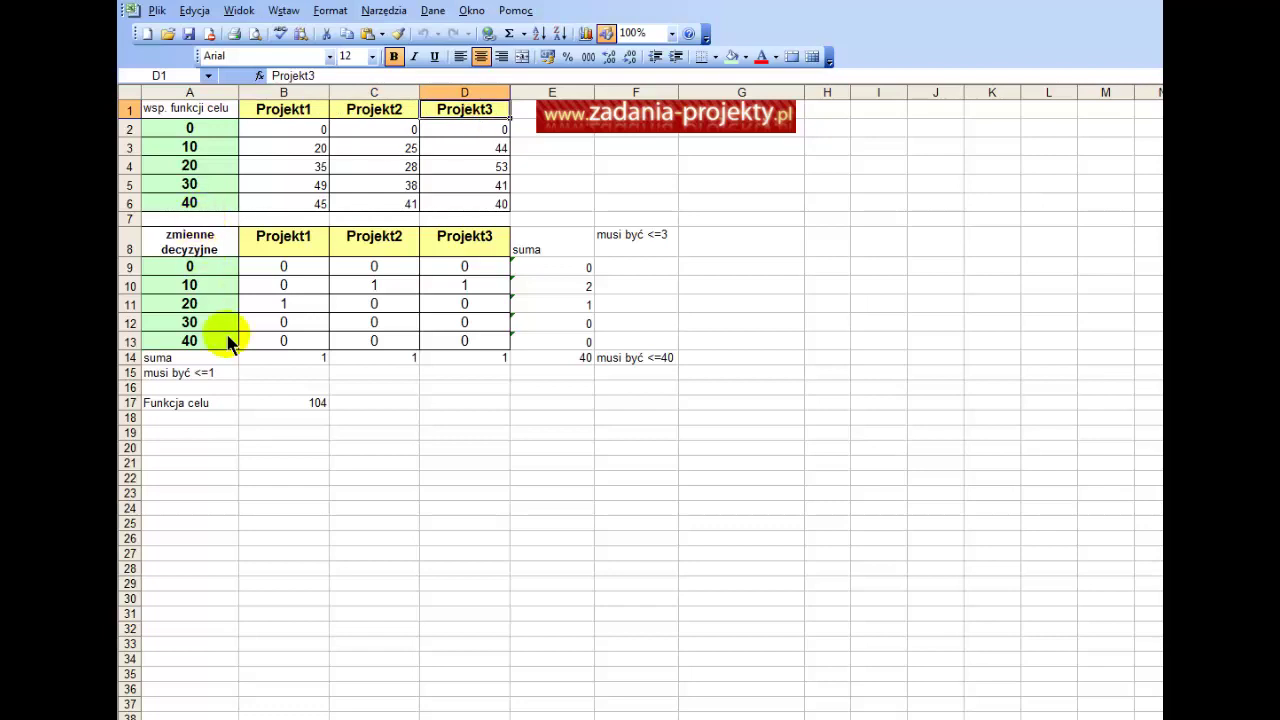
left_click(264, 405)
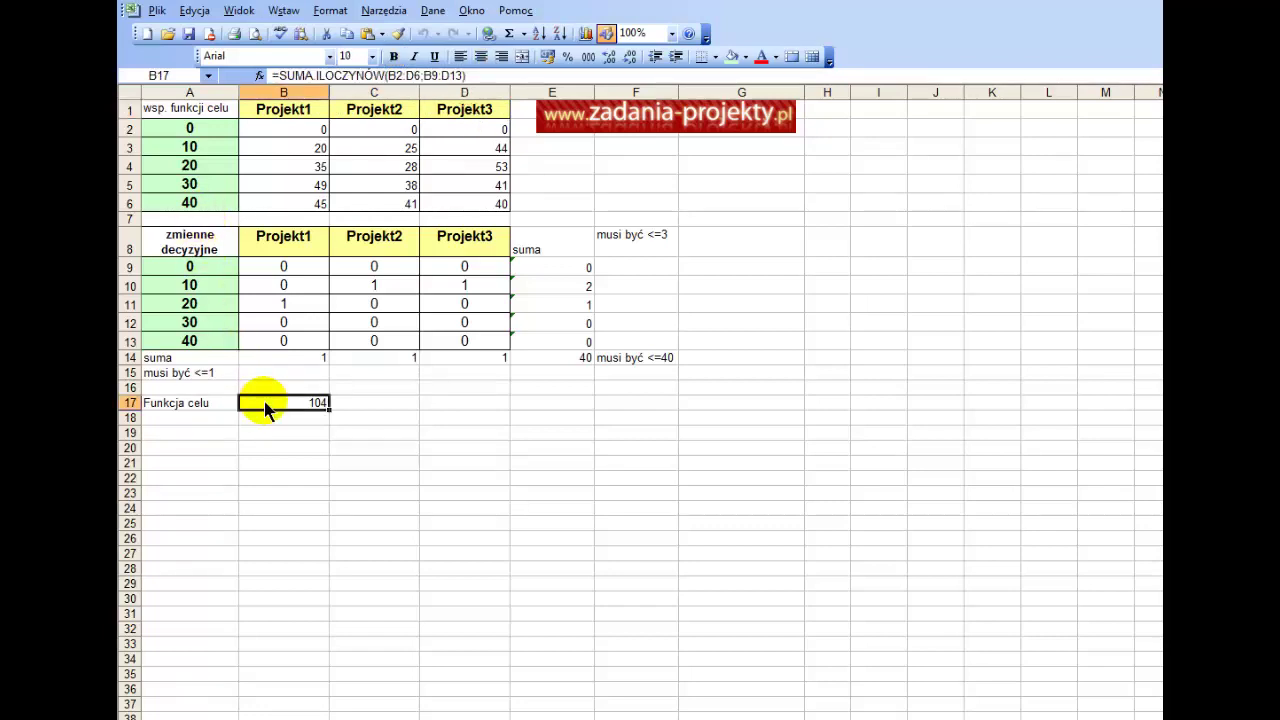
Review the objective function coefficients in B2:D6 against the investment amounts in A3:A6.
left_click(205, 150)
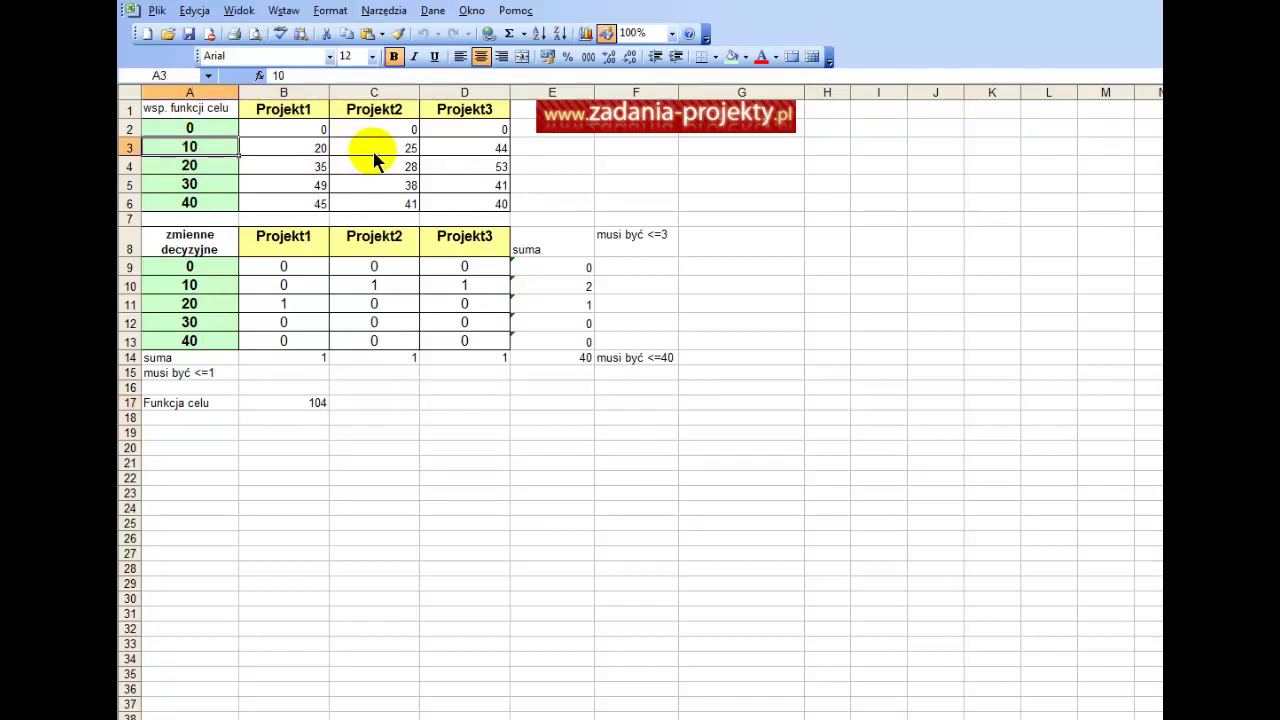
left_click(373, 151)
left_click(199, 168)
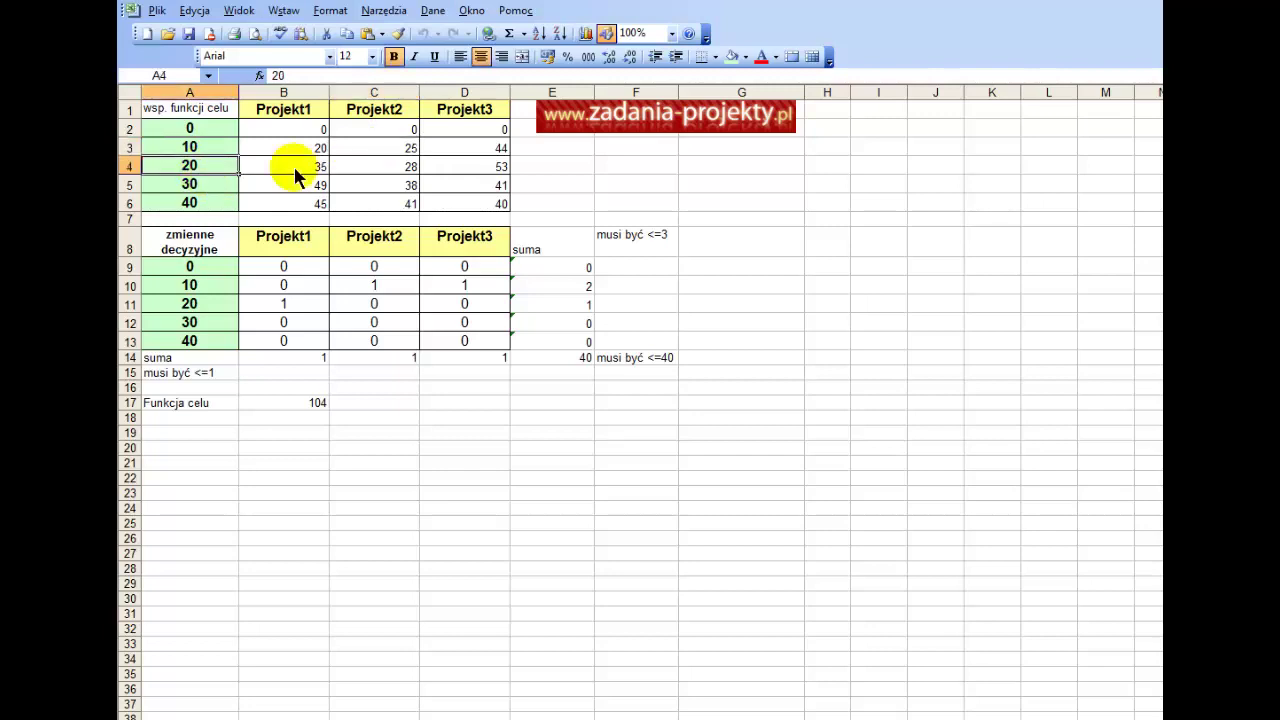
left_click(200, 150)
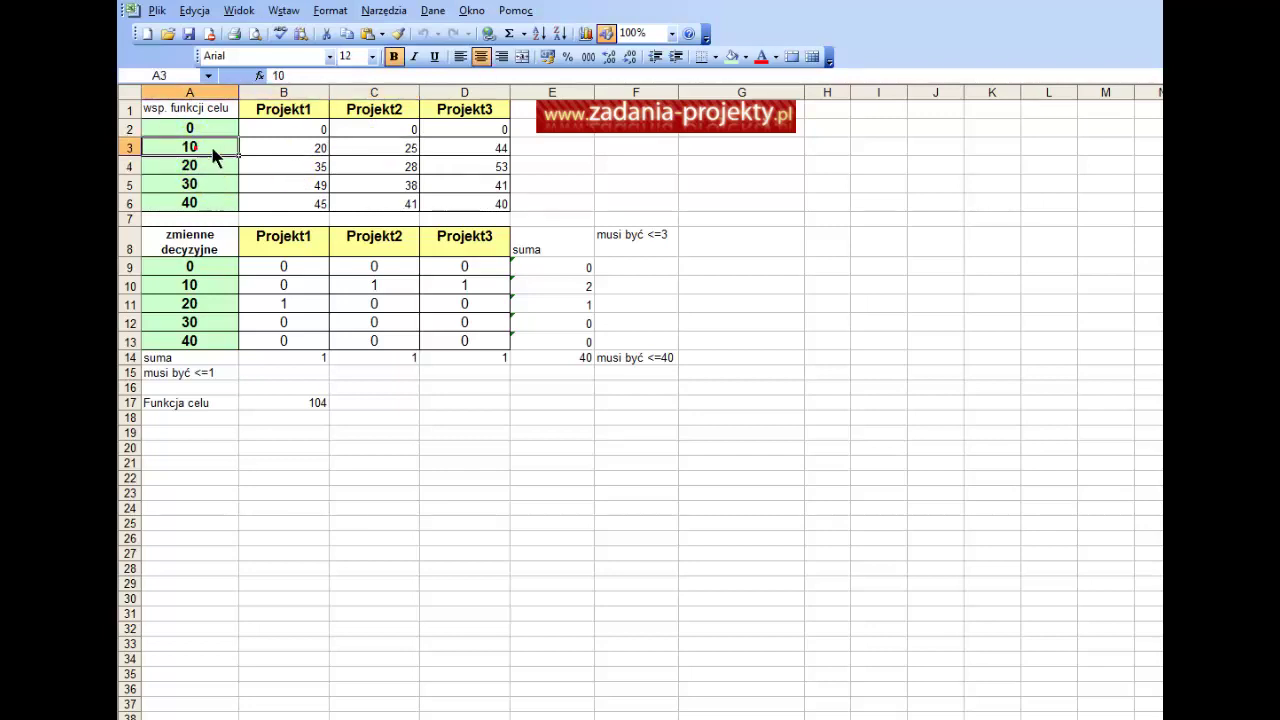
left_click(466, 148)
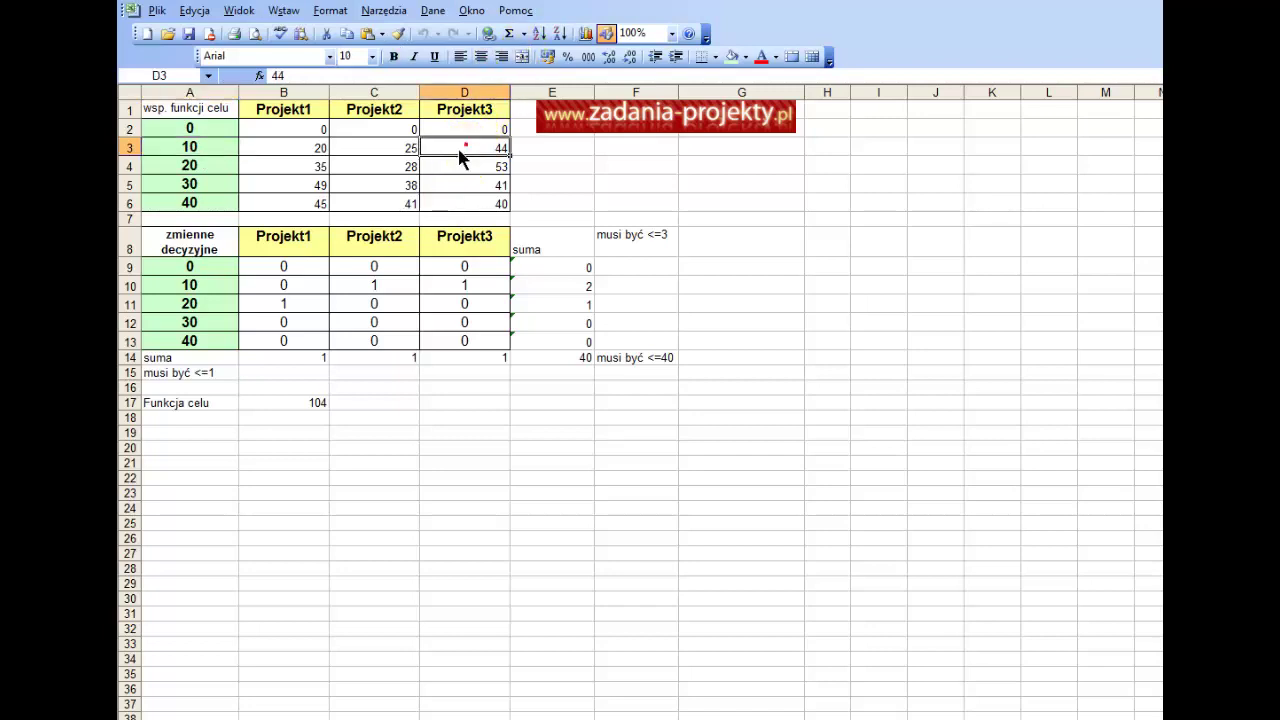
left_click(293, 210)
left_click_drag(293, 210, 451, 129)
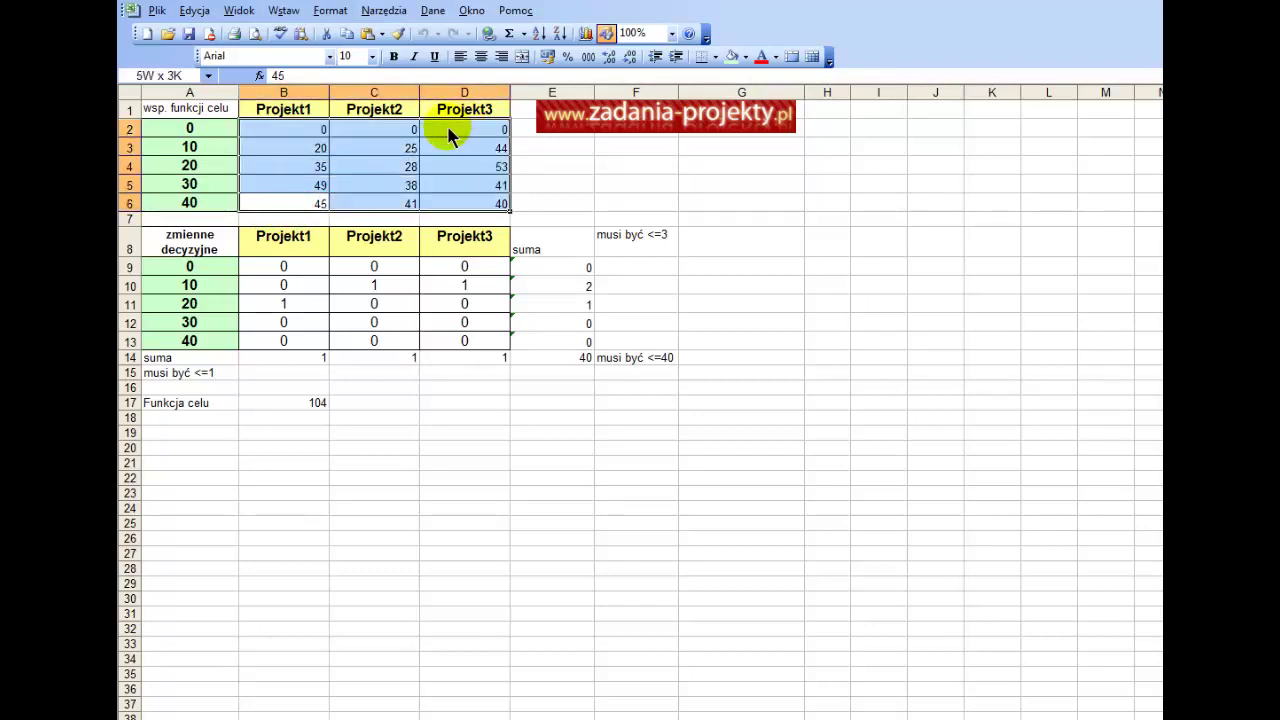
left_click(196, 151)
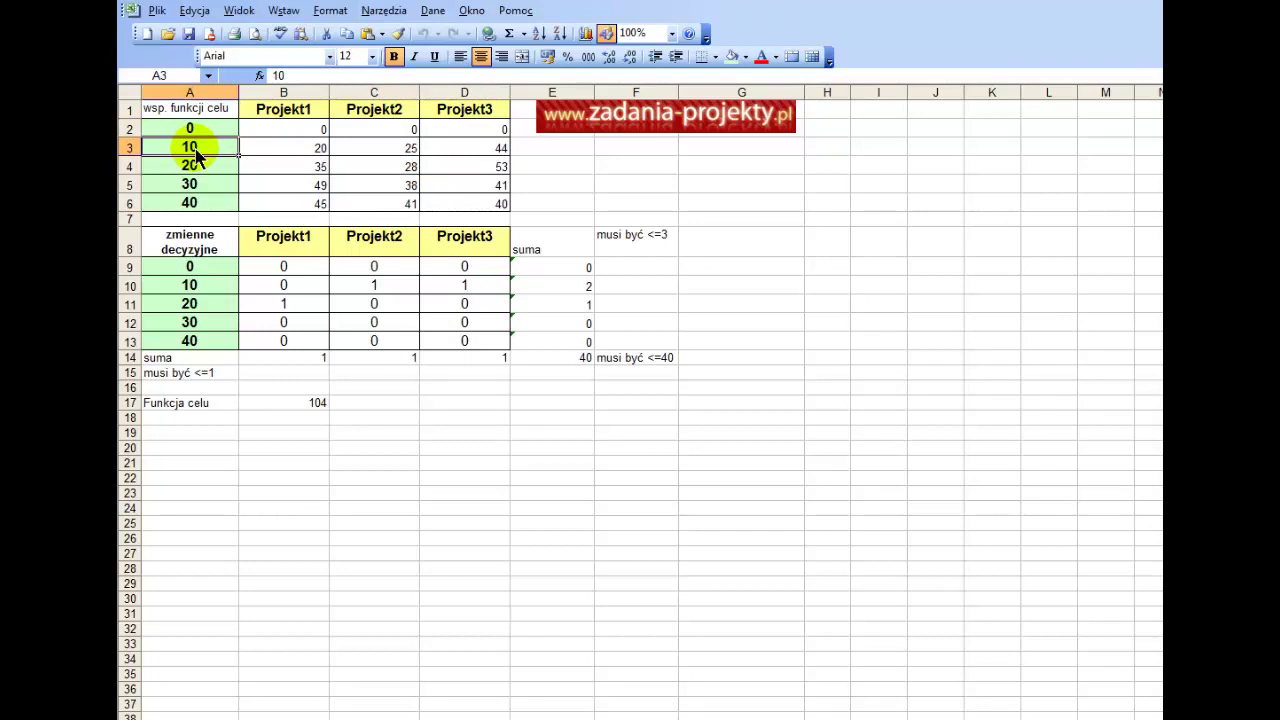
left_click_drag(292, 145, 474, 157)
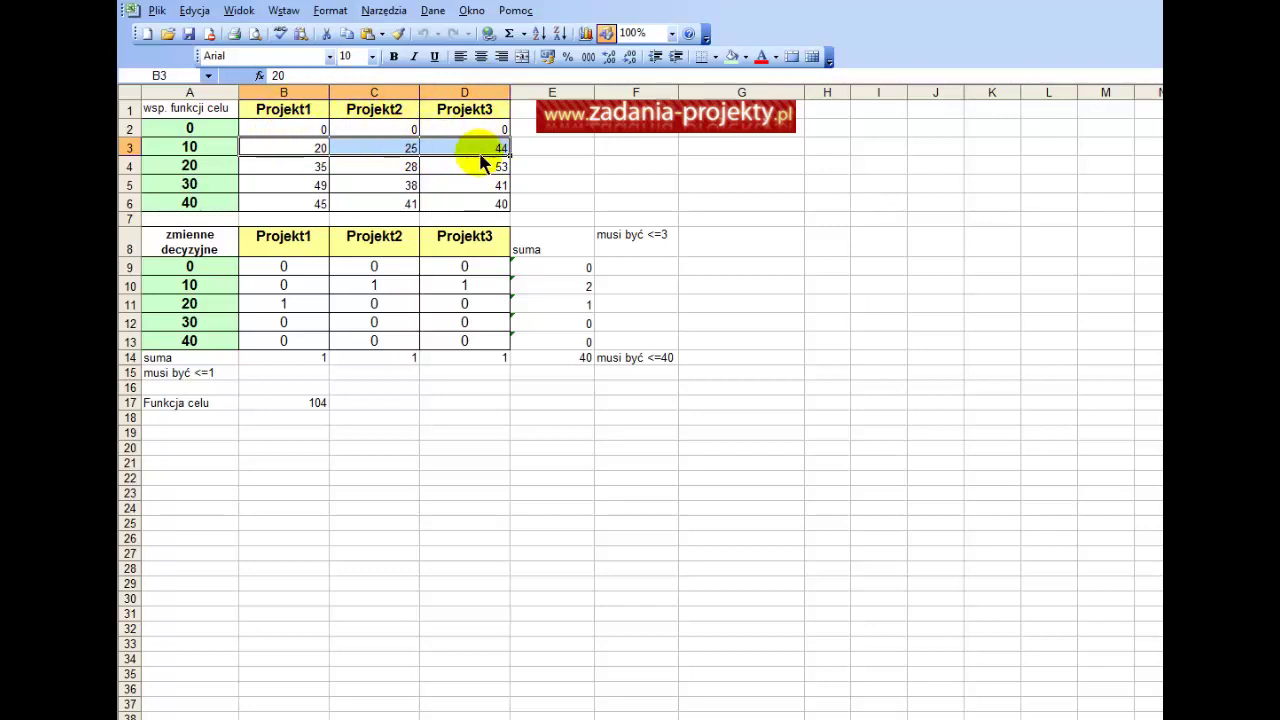
left_click_drag(466, 198, 293, 127)
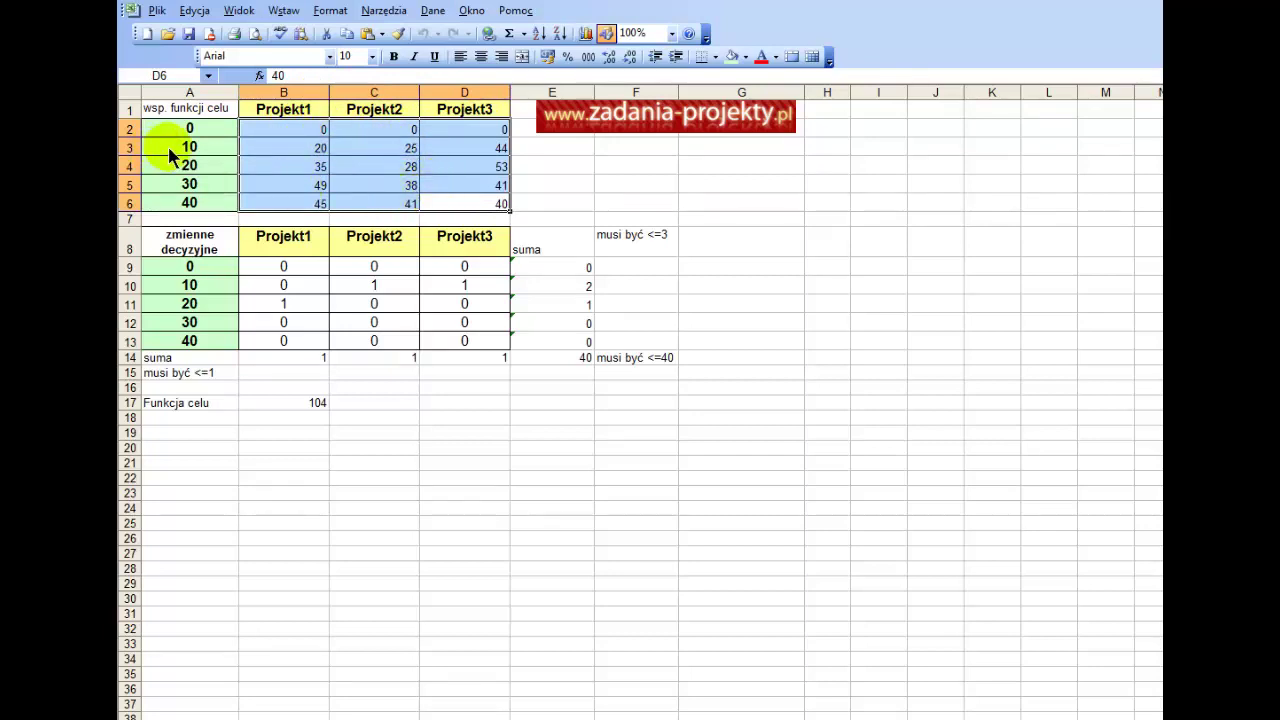
left_click_drag(170, 155, 182, 205)
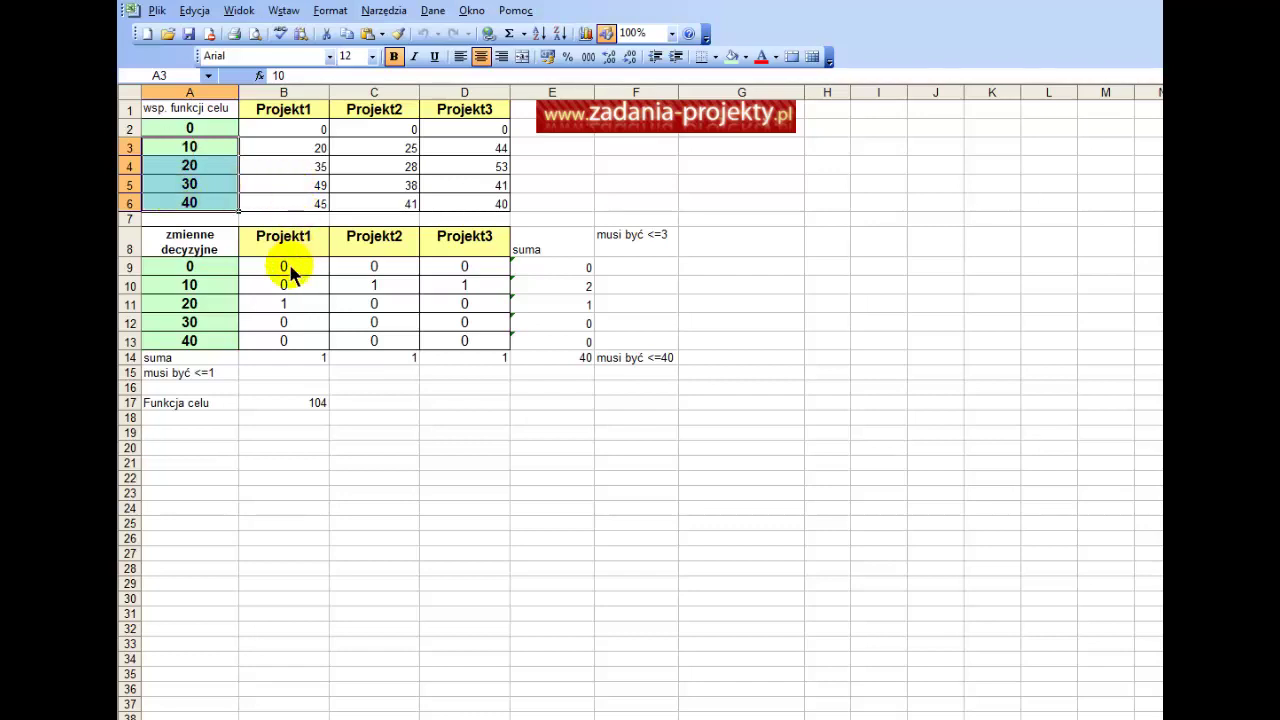
Clear all decision variable values in B9:D13.
left_click_drag(286, 266, 463, 349)
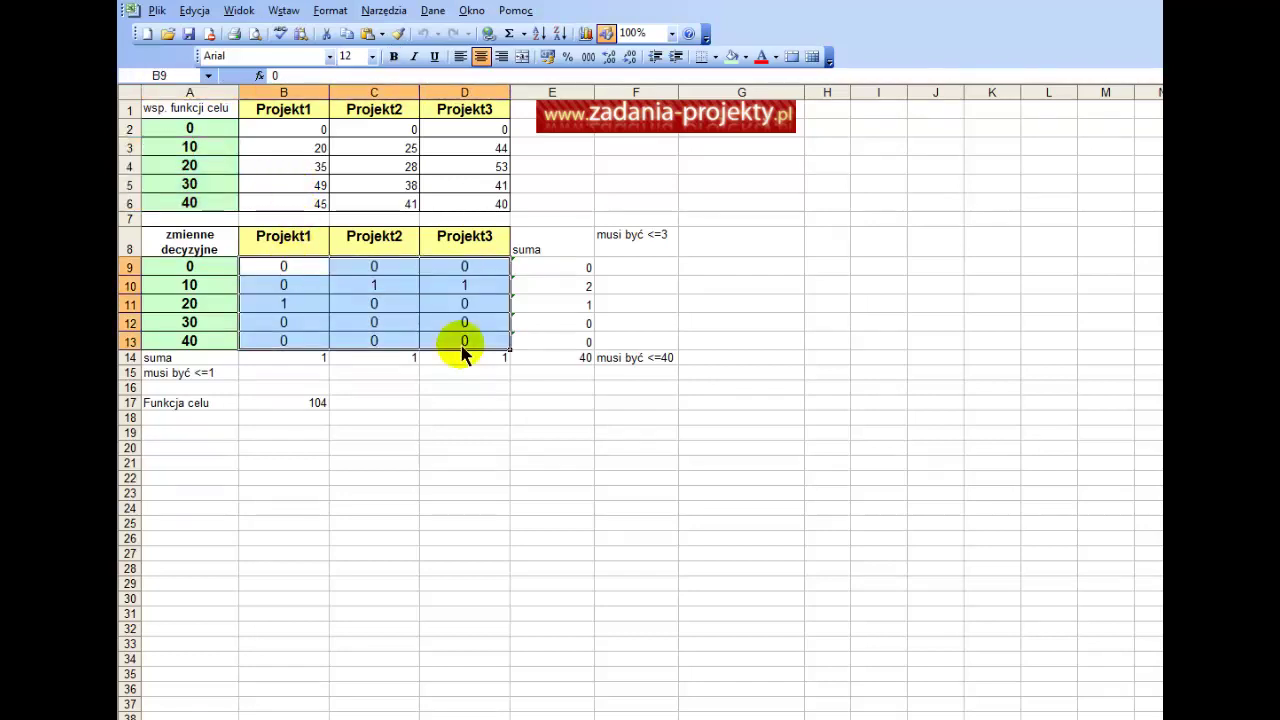
left_click_drag(200, 205, 425, 117)
left_click(190, 253)
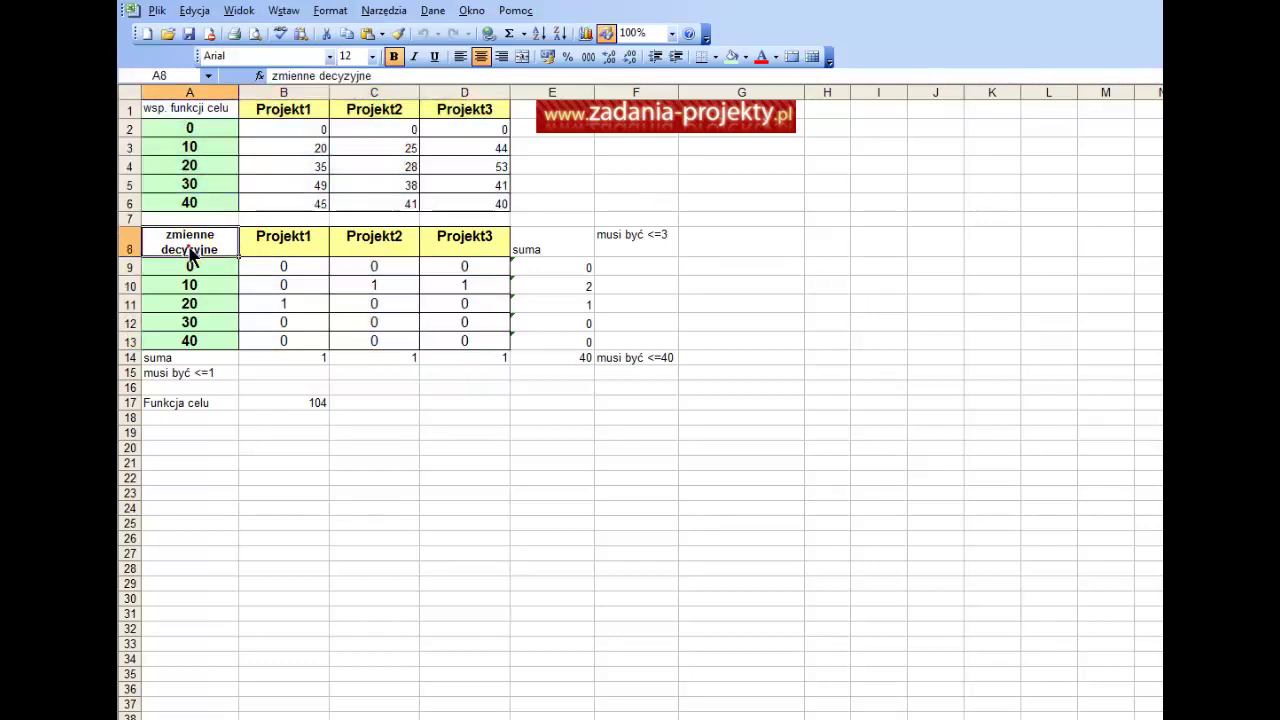
right_click(190, 253)
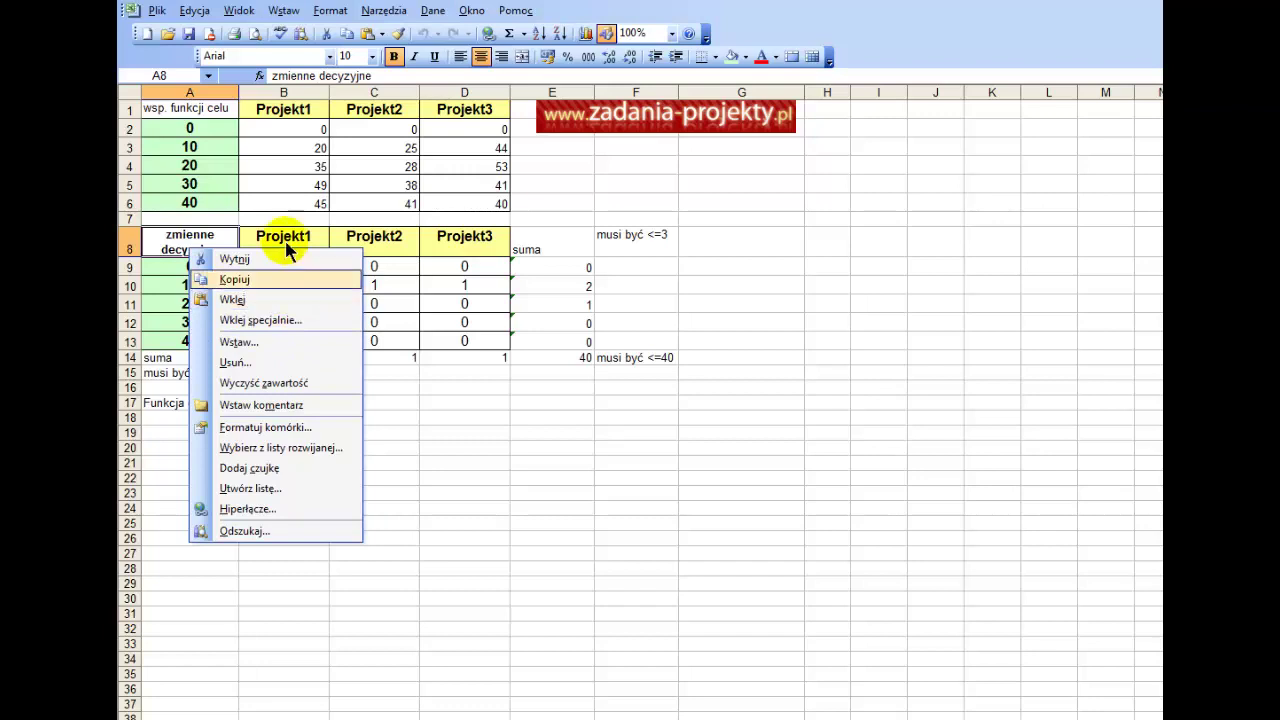
left_click(297, 147)
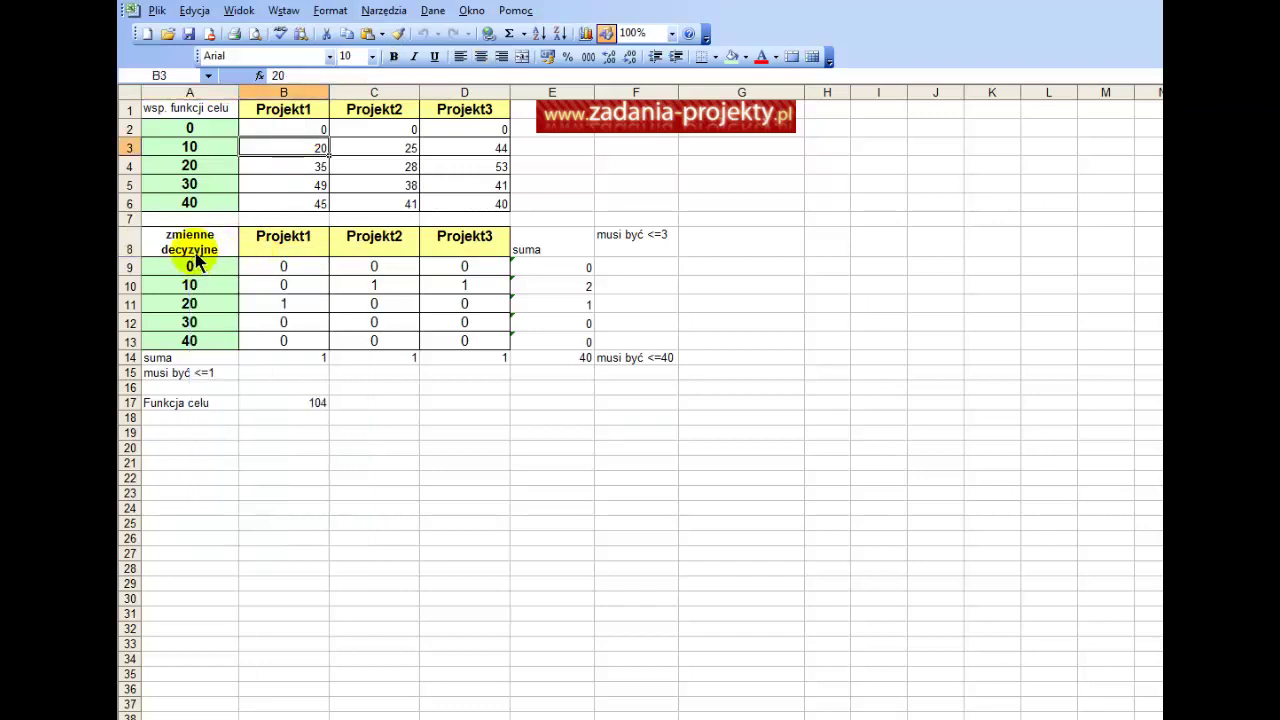
left_click(210, 249)
left_click_drag(283, 266, 480, 343)
key("Delete")
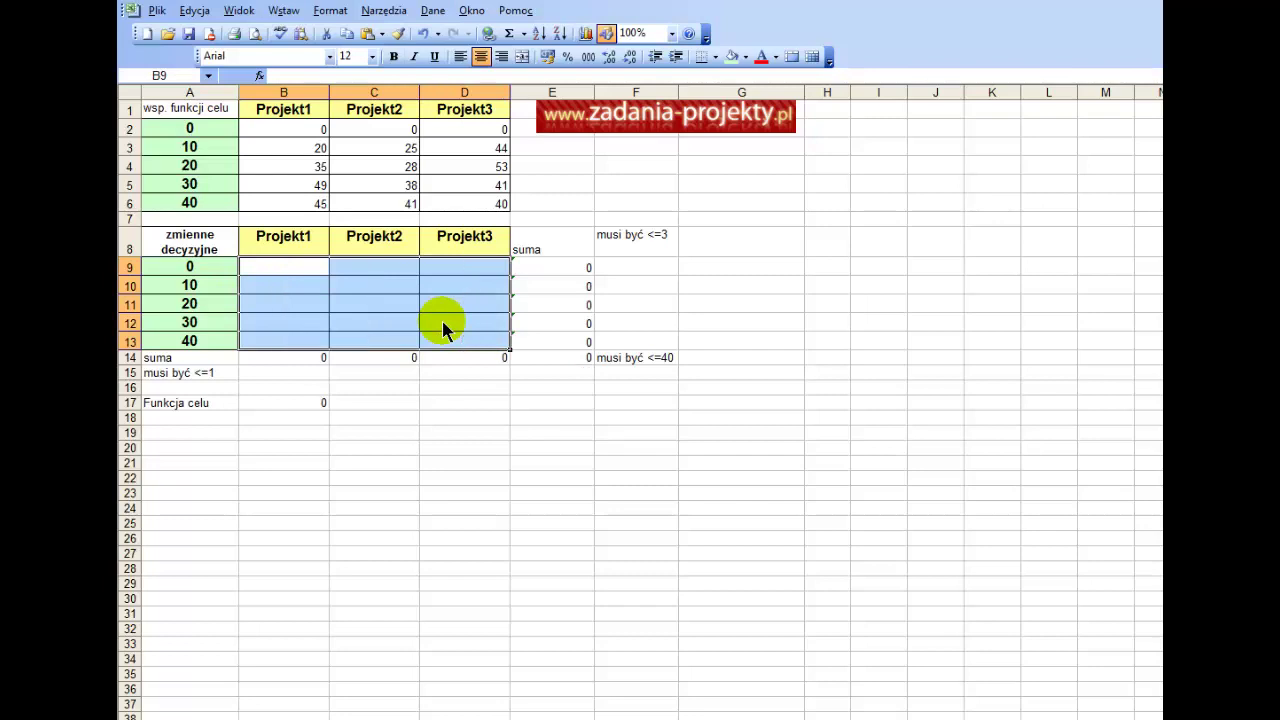
left_click(442, 320)
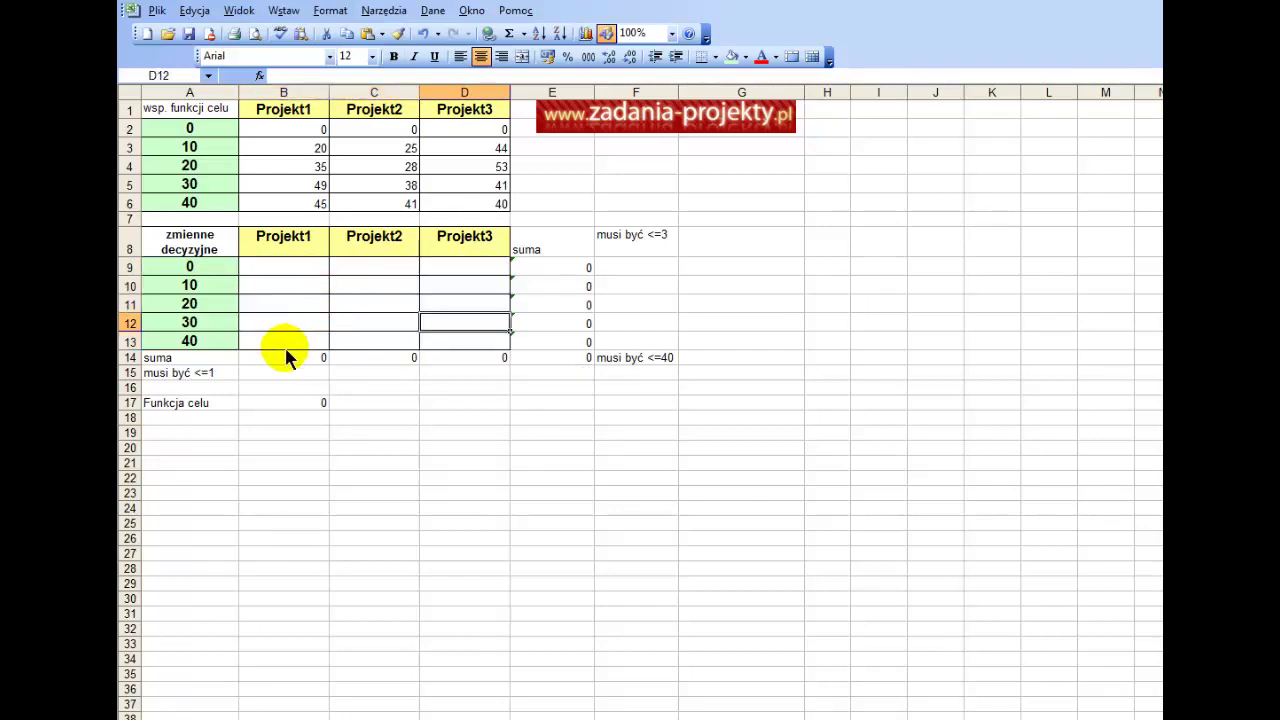
Check the Projekt1 sum formula in B14 and fill it across to D14.
left_click(301, 242)
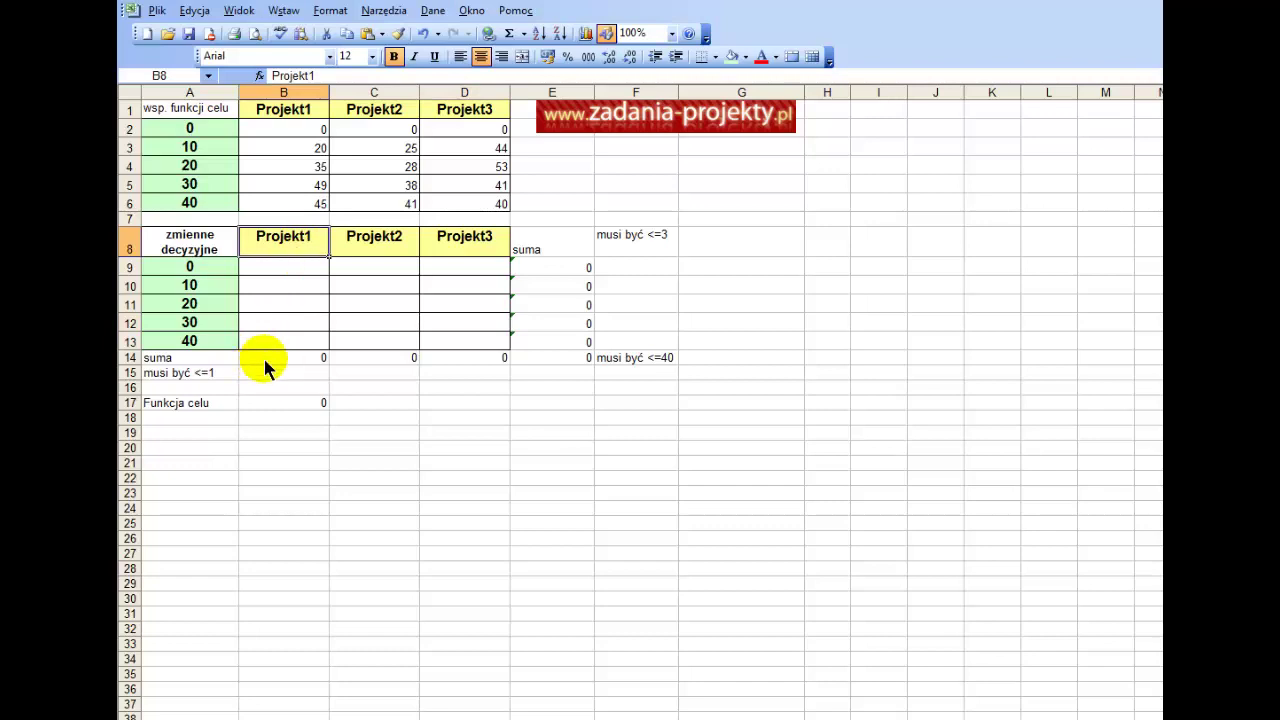
left_click(266, 358)
double_click(266, 358)
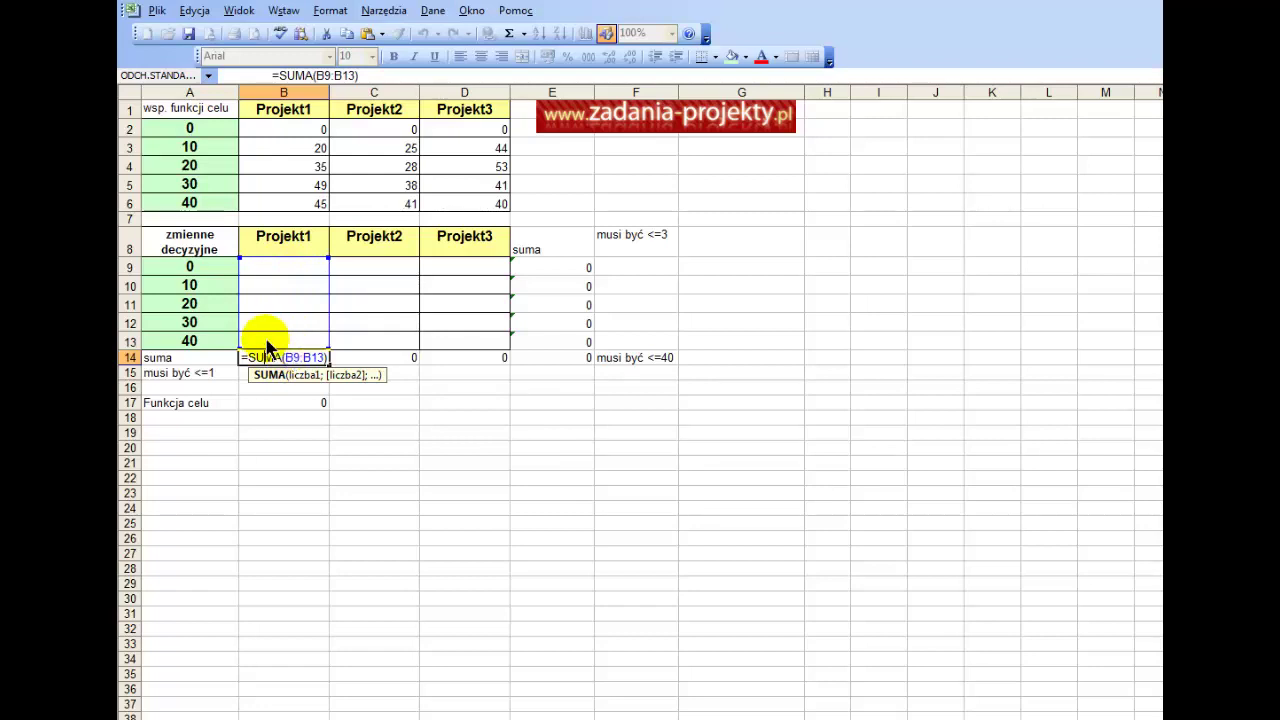
key("ctrl+Return")
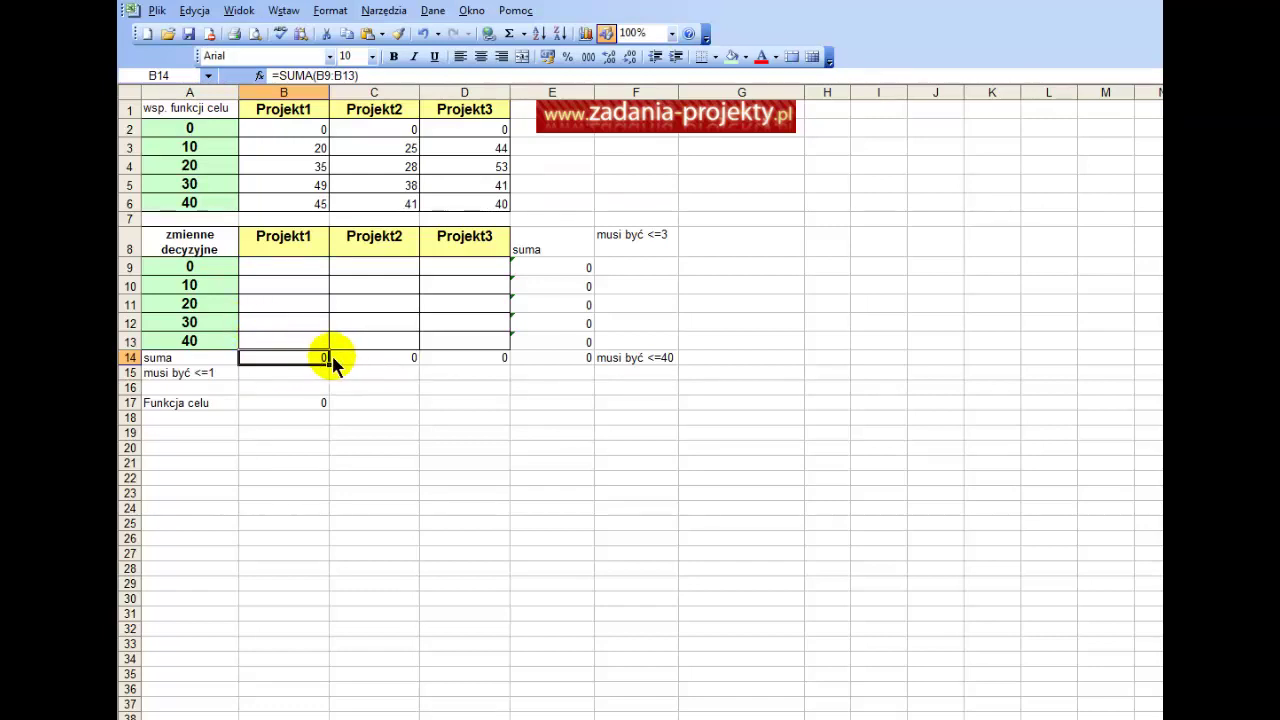
left_click_drag(330, 364, 490, 363)
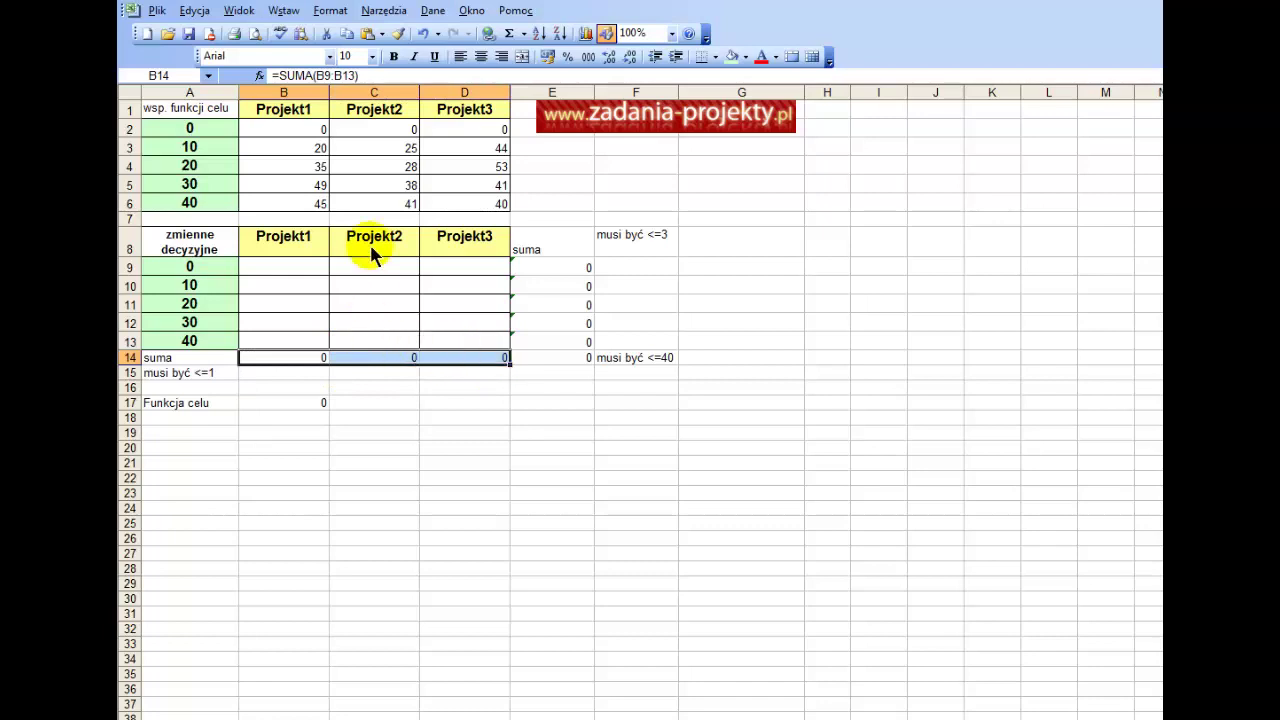
Inspect the row sum formula in E9 and the decision variable cells in B9:D13 it relates to.
left_click(544, 270)
double_click(544, 271)
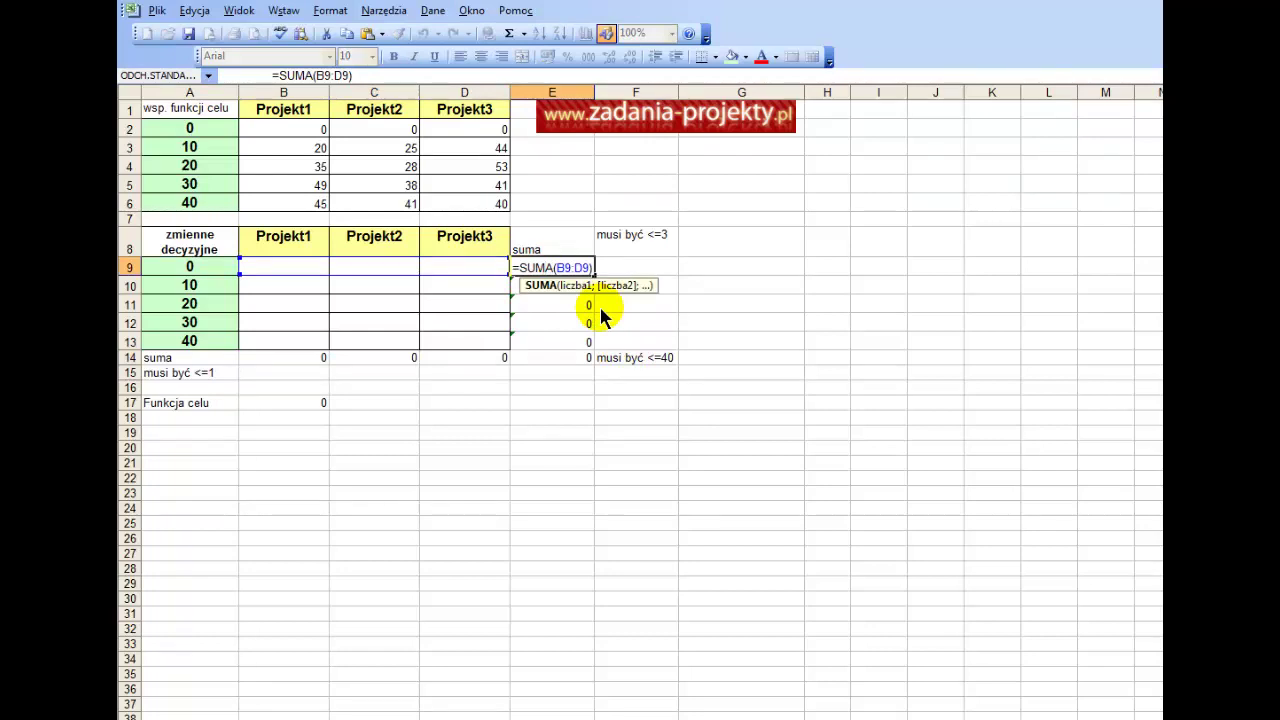
key("Escape")
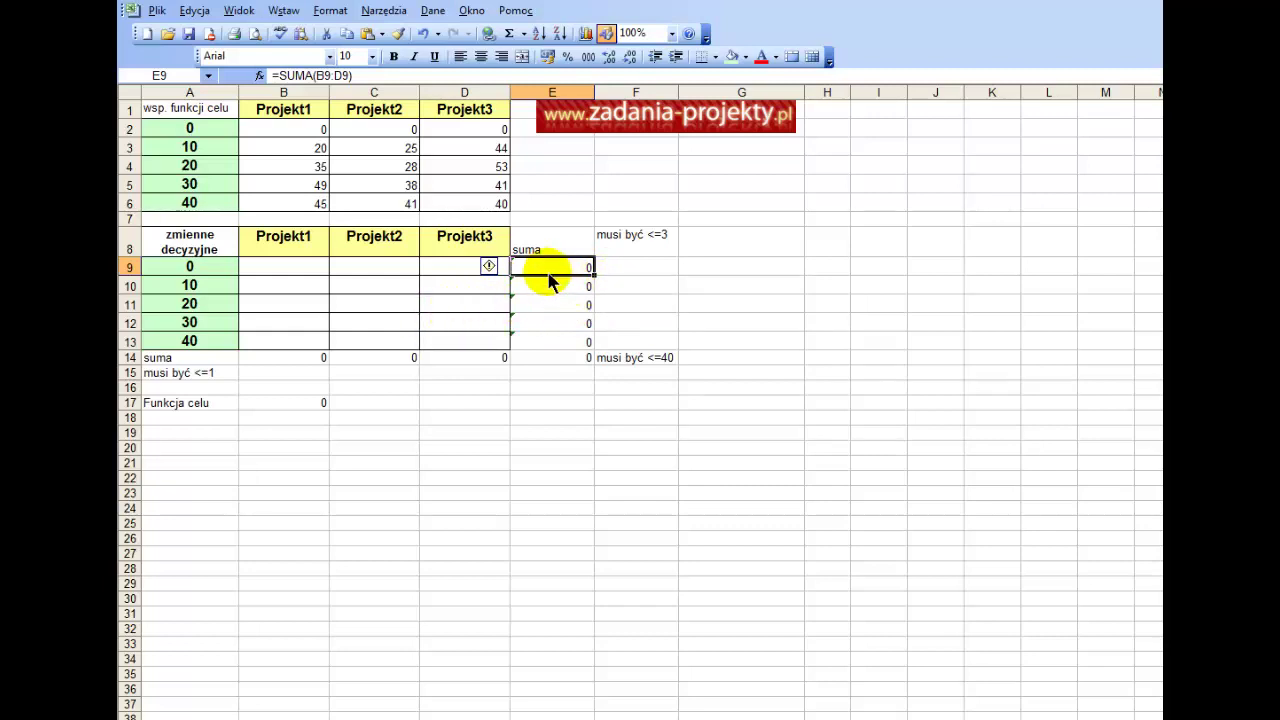
left_click(290, 287)
left_click(364, 289)
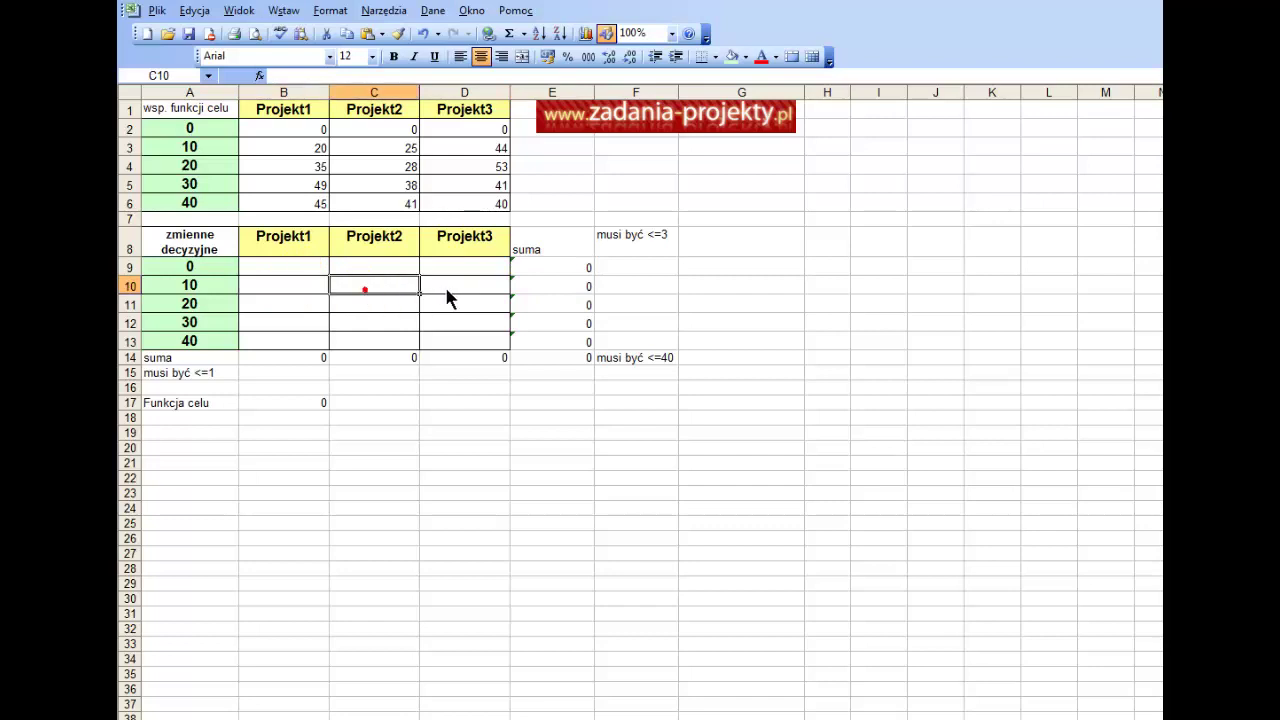
left_click(451, 286)
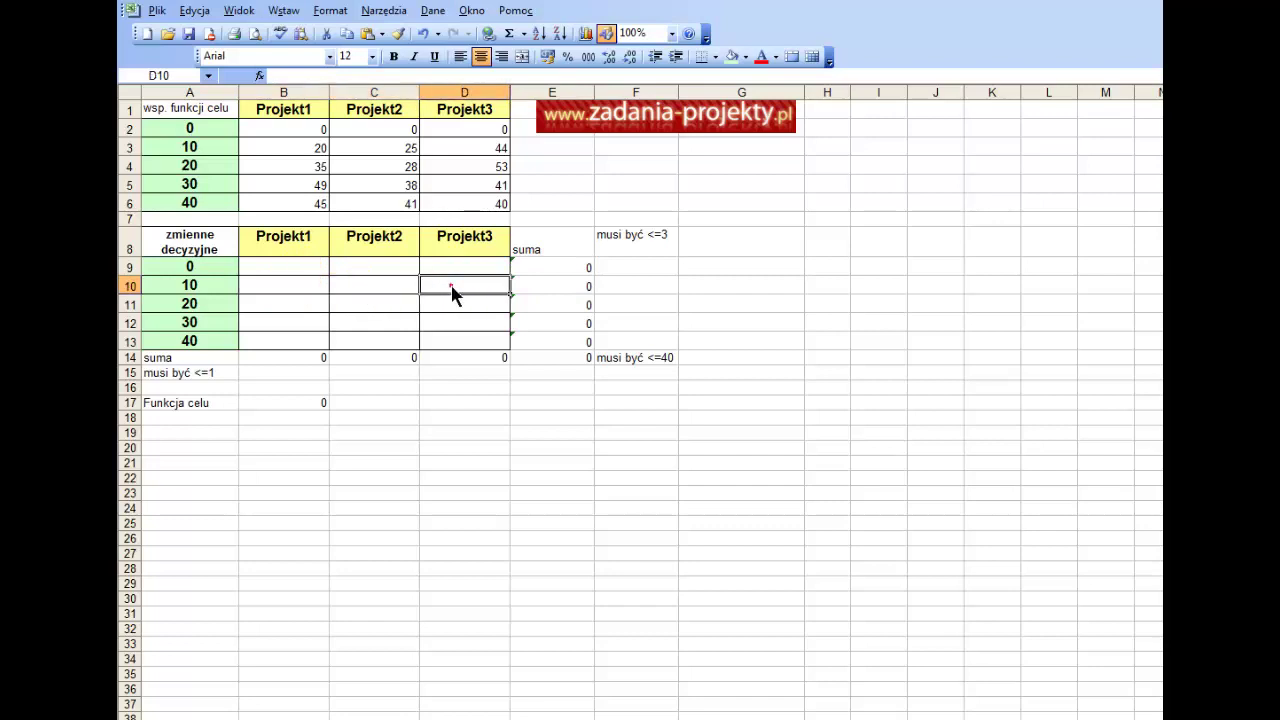
left_click(283, 270)
left_click_drag(266, 286, 449, 286)
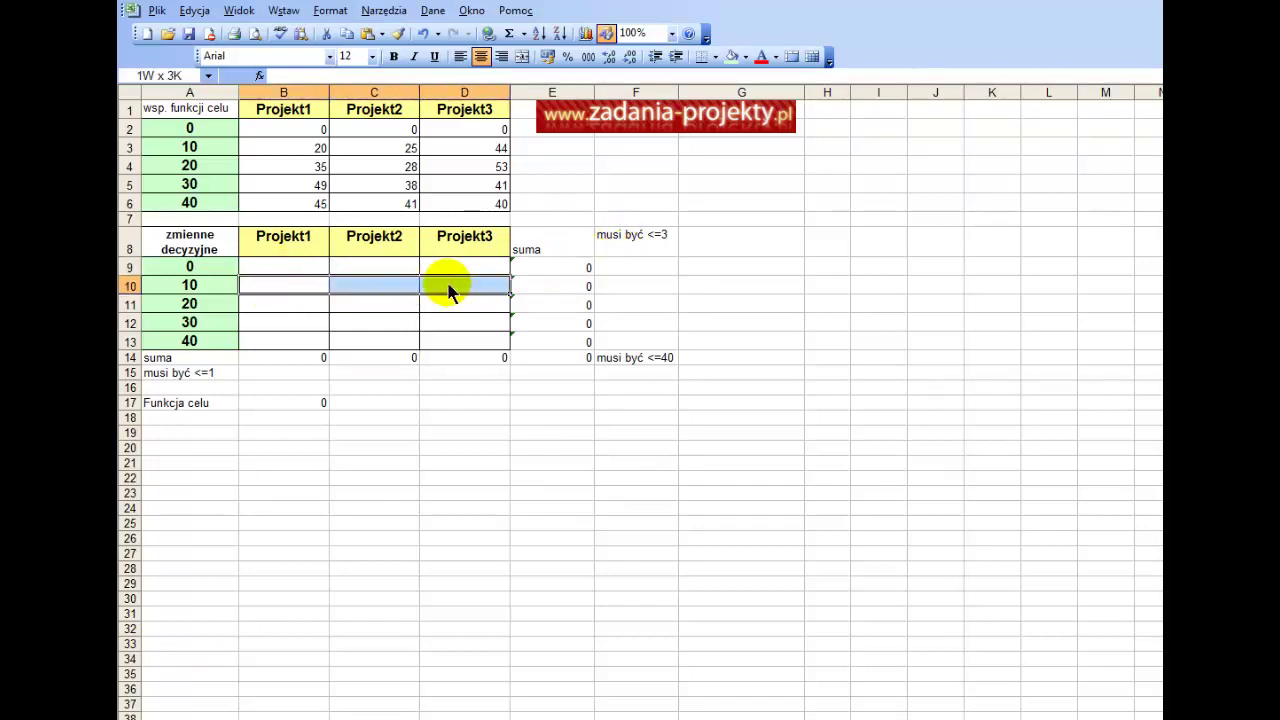
left_click_drag(286, 265, 472, 350)
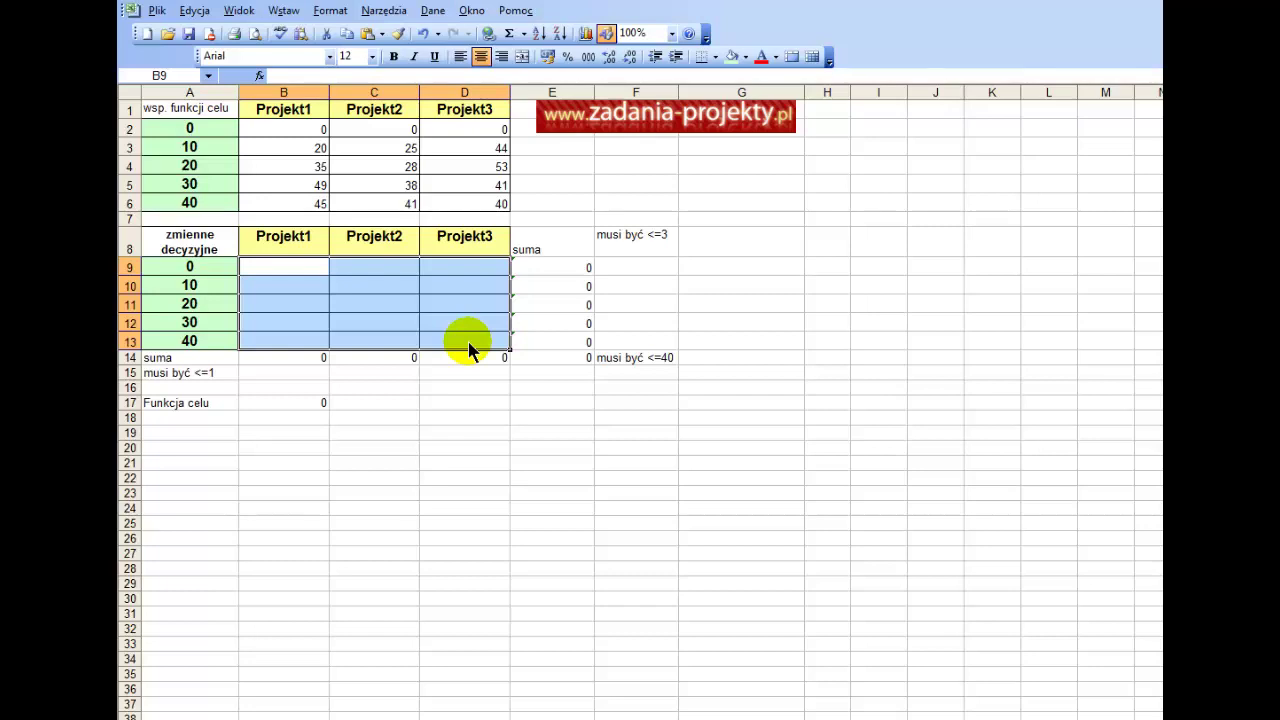
Enter 1 in D10 and trace it to its row label 10 and the Projekt3 column header.
left_click(440, 287)
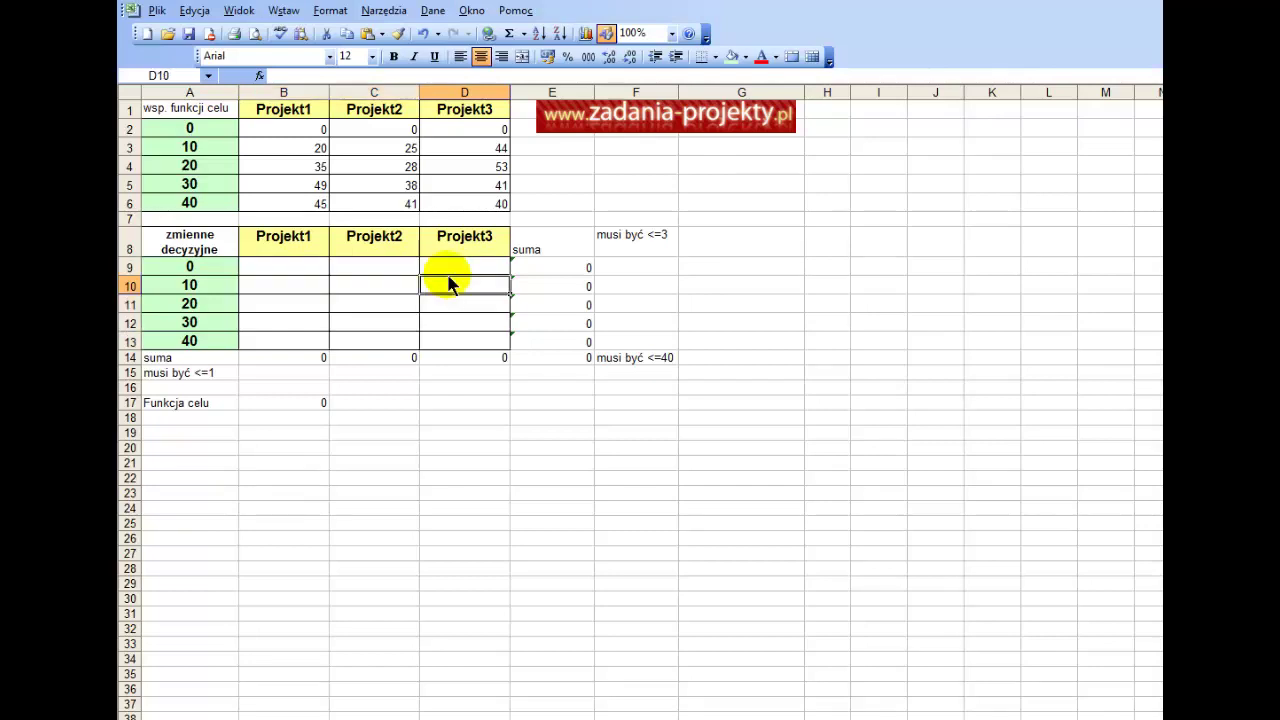
key("Up")
key("Up")
key("Down")
key("Down")
type("1")
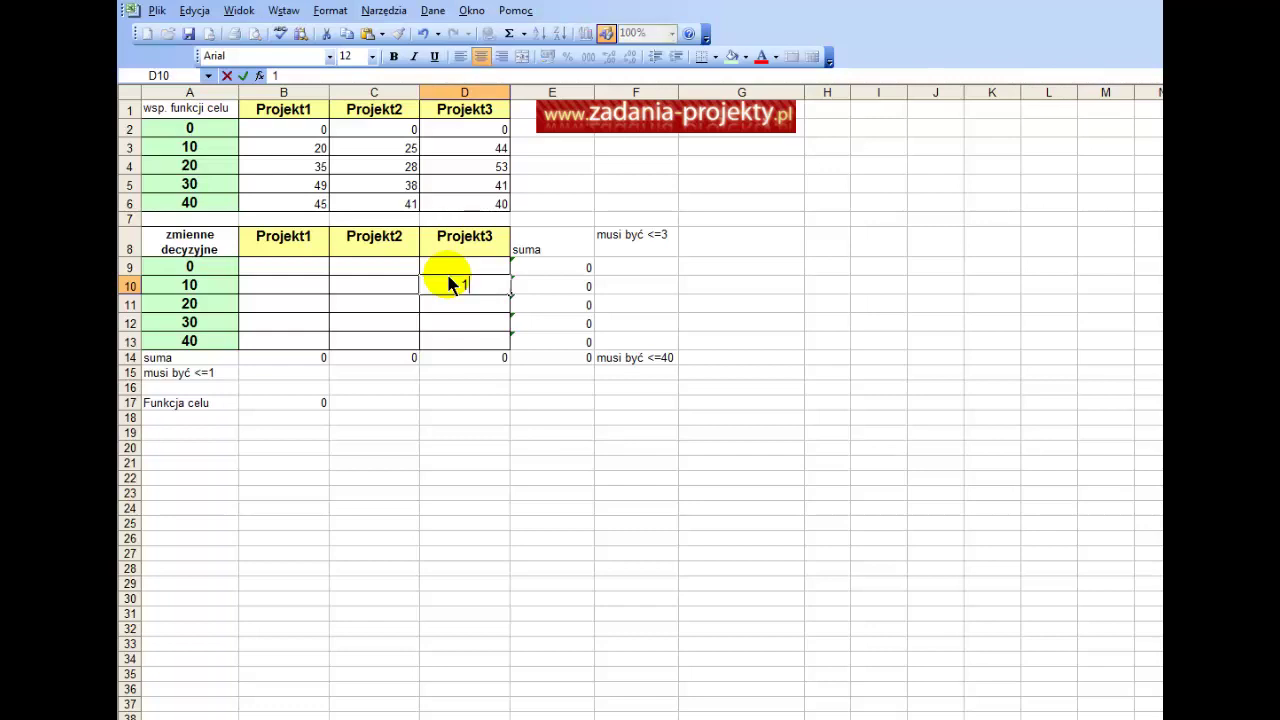
key("Up")
key("Down")
key("Left")
key("Left")
key("Left")
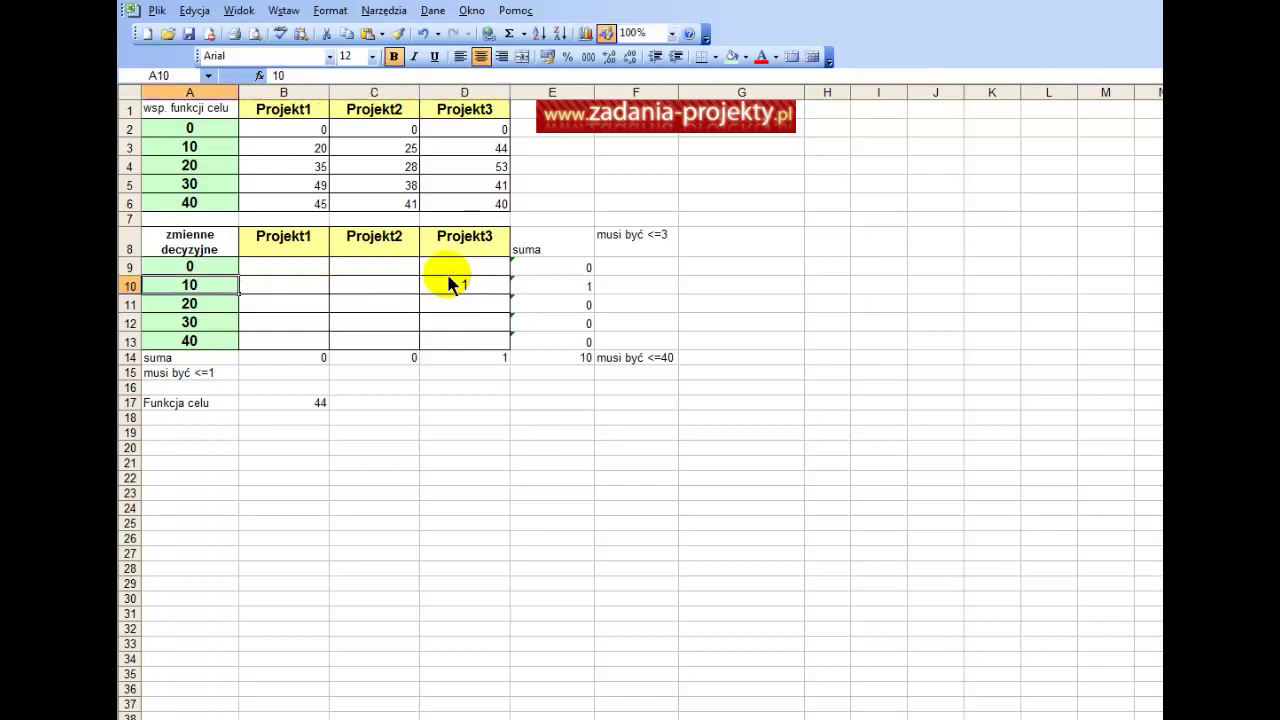
key("Right")
key("Right")
key("Right")
key("Up")
key("Up")
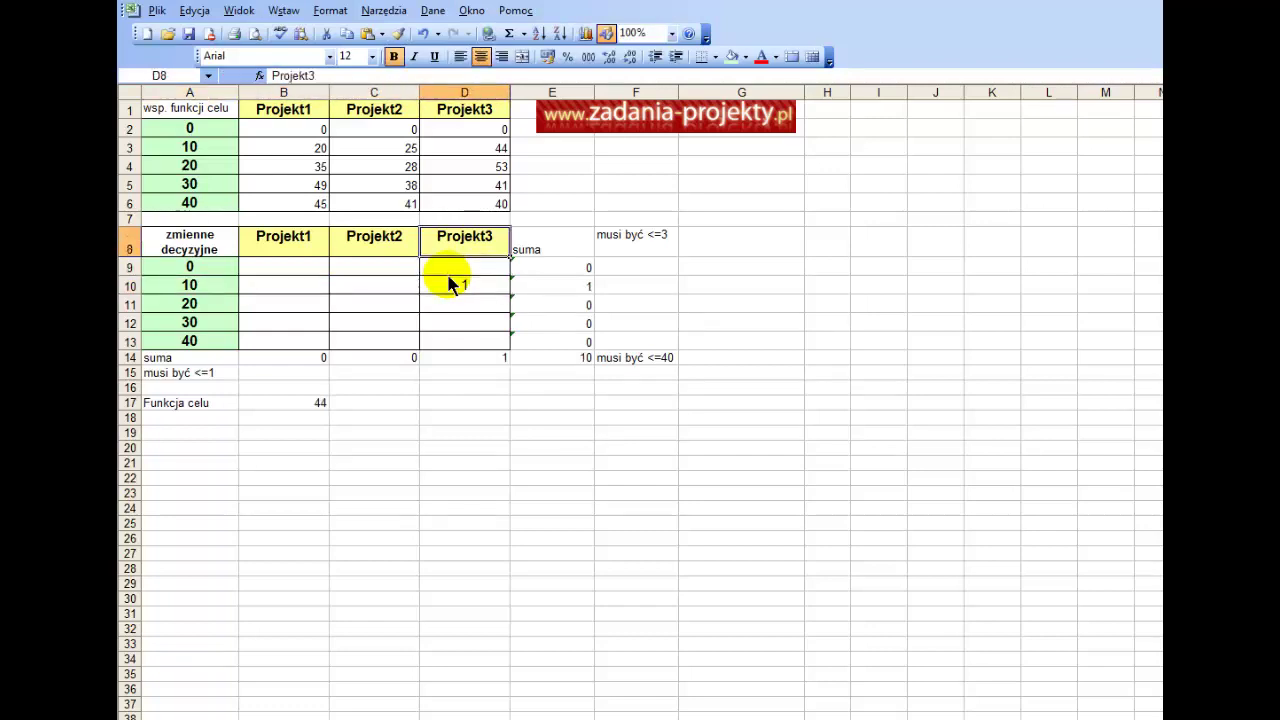
Set the decision variable in D10 to 0 and trace its row label and column header.
key("Down")
key("Down")
type("0")
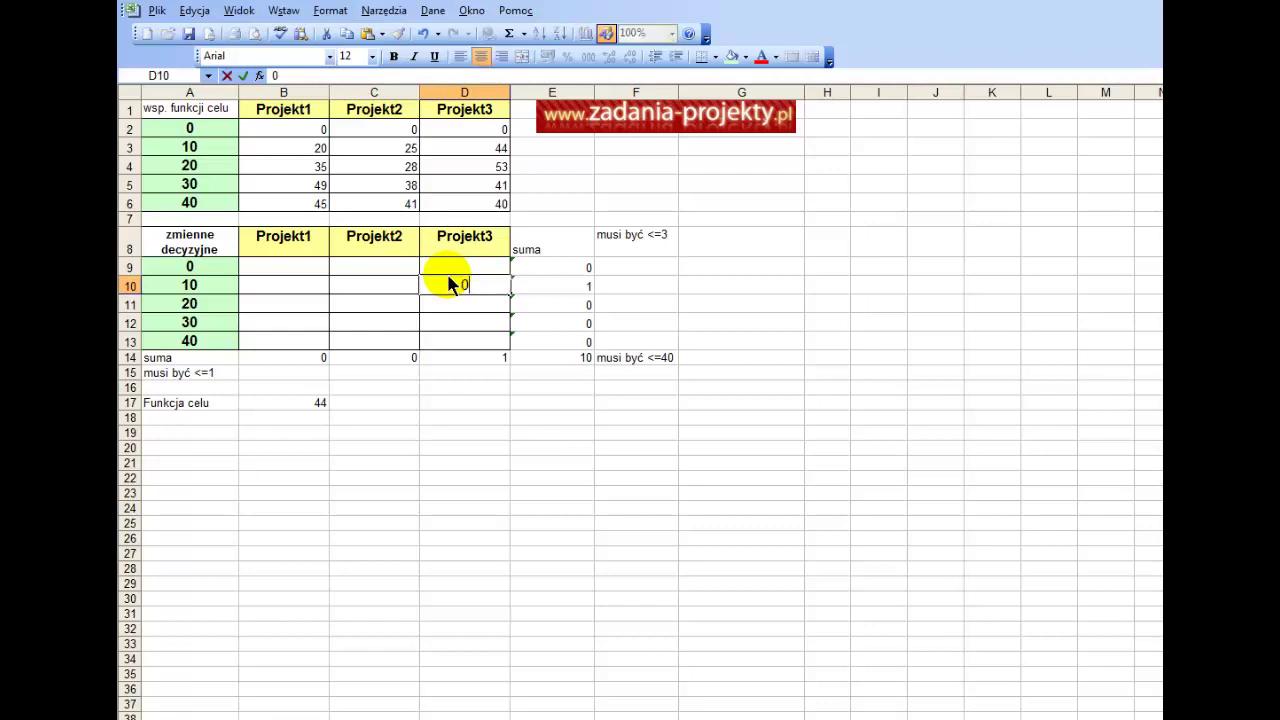
key("Left")
key("Left")
key("Left")
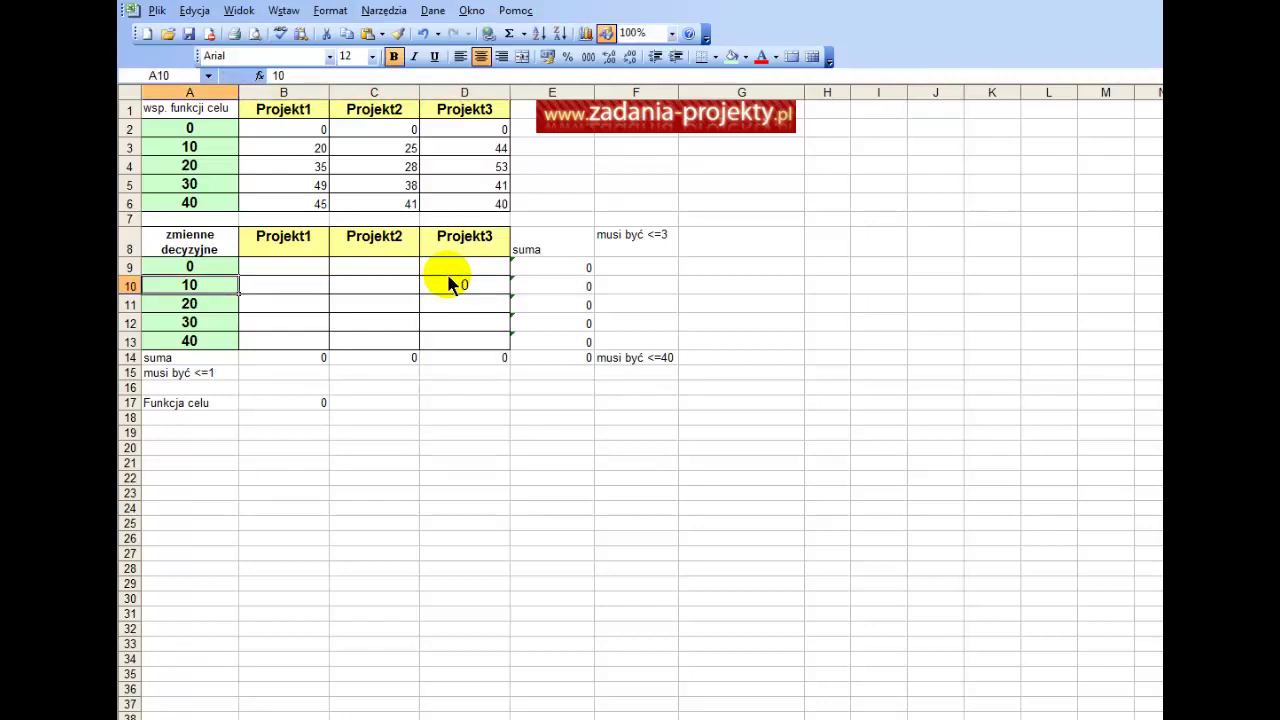
key("Right")
key("Right")
key("Right")
key("Up")
key("Up")
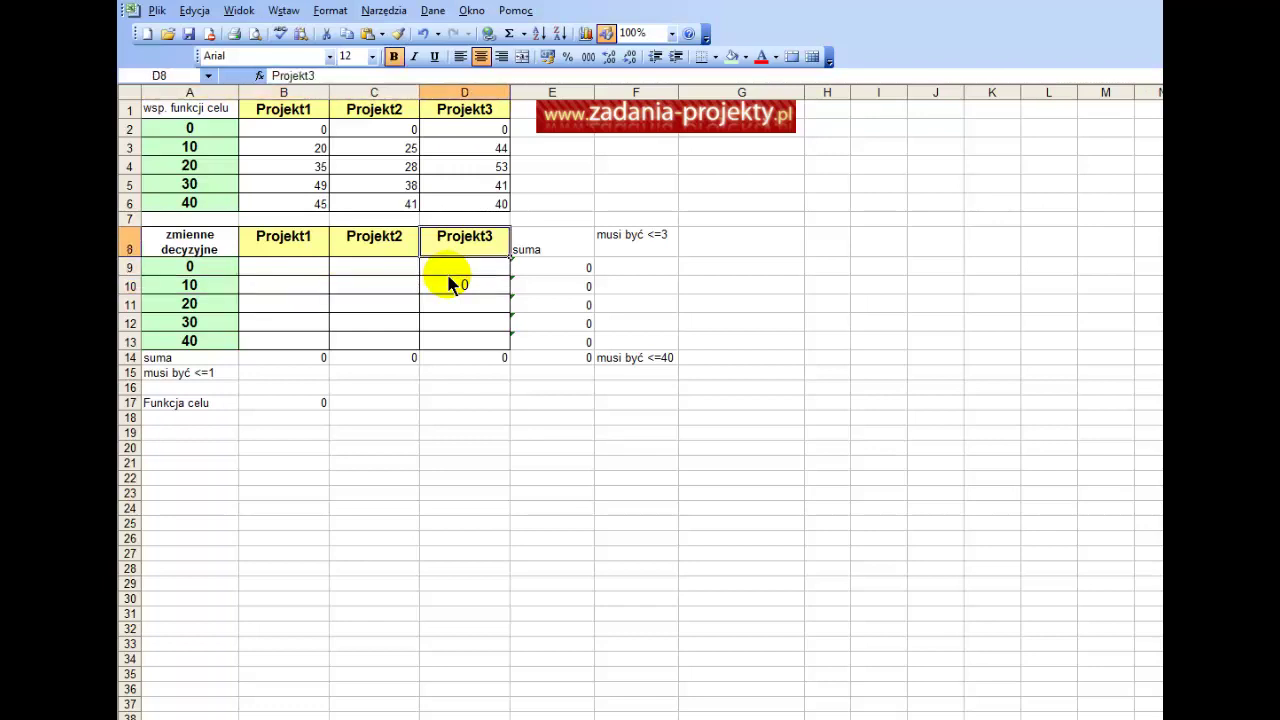
Review the column sums in B14:D14, the row sums in E9:E13 and the total investment formula in E14.
key("Down")
key("Down")
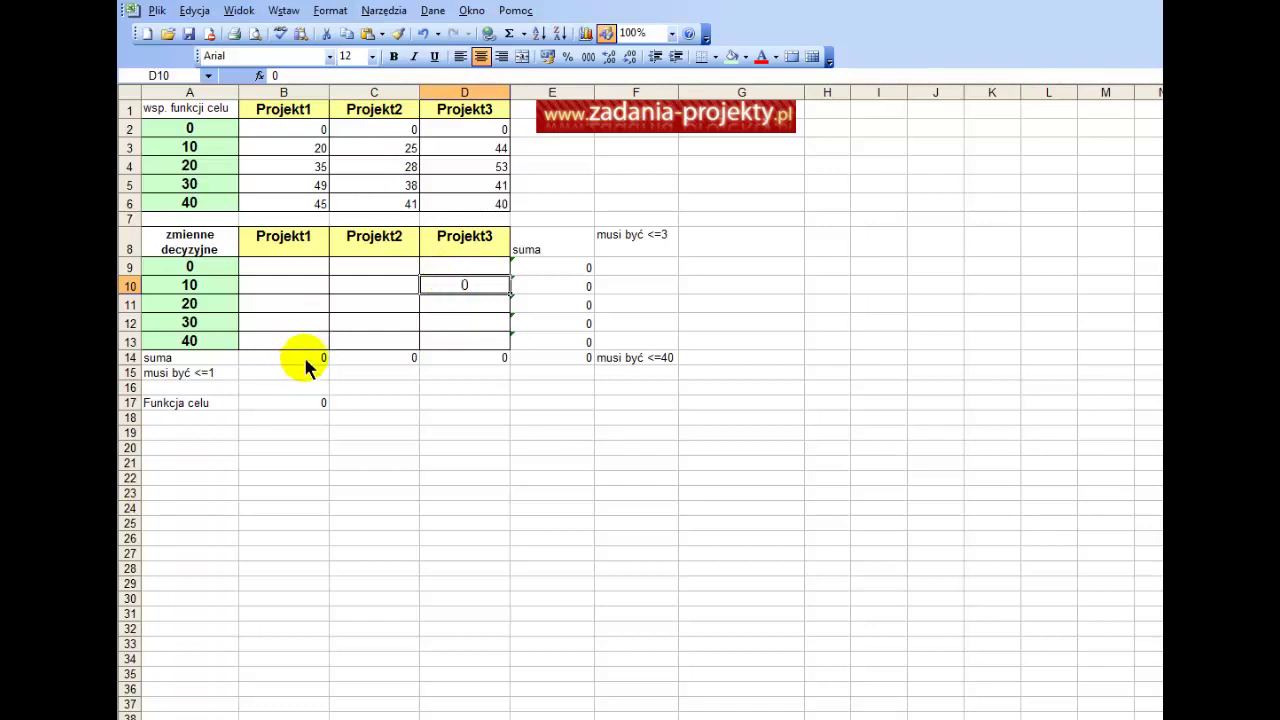
left_click_drag(306, 362, 474, 366)
left_click_drag(552, 268, 558, 345)
left_click(558, 364)
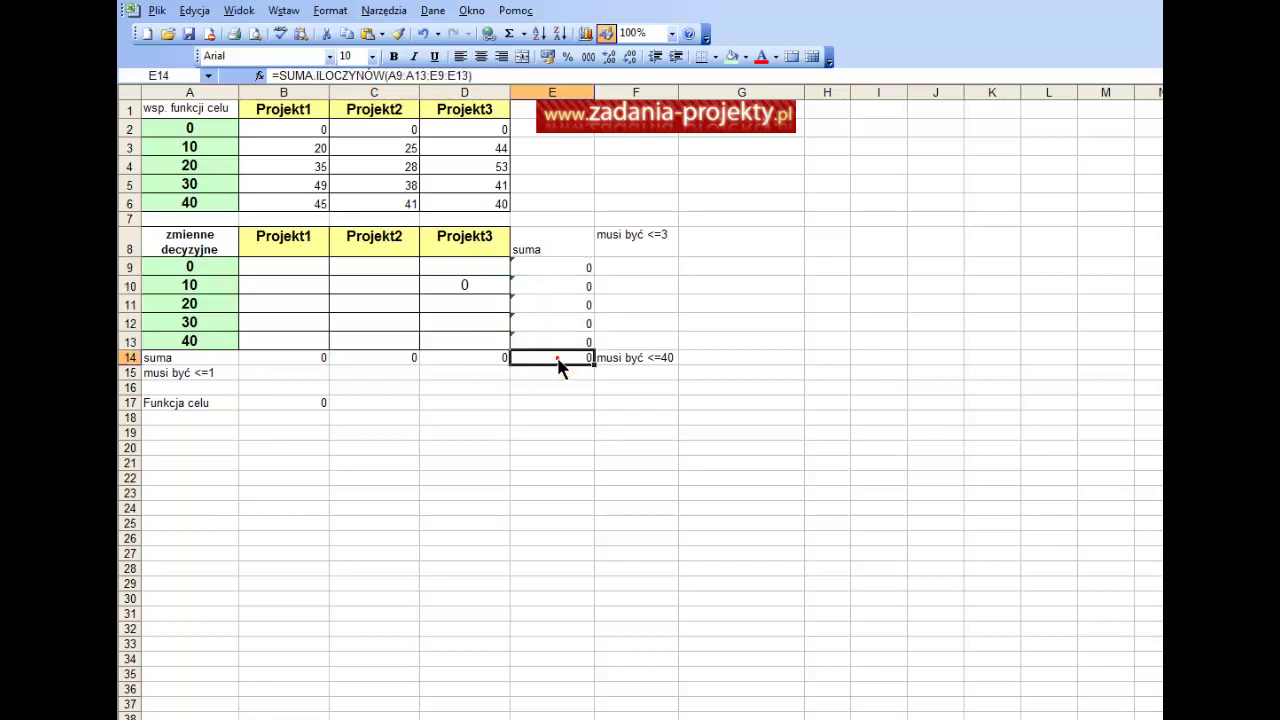
double_click(558, 364)
left_click_drag(558, 364, 578, 360)
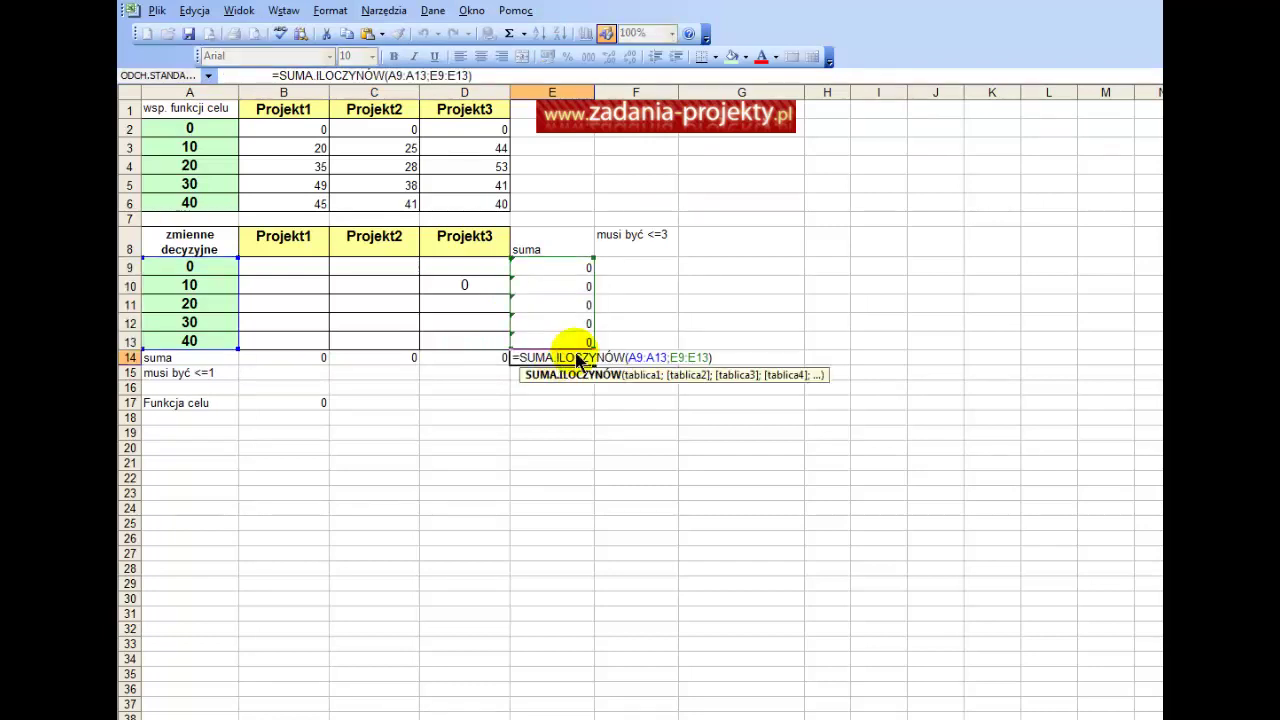
key("Escape")
Enter 1 in decision cells B10 for Projekt1 and C11 for Projekt2.
key("Up")
key("Up")
key("Up")
key("Up")
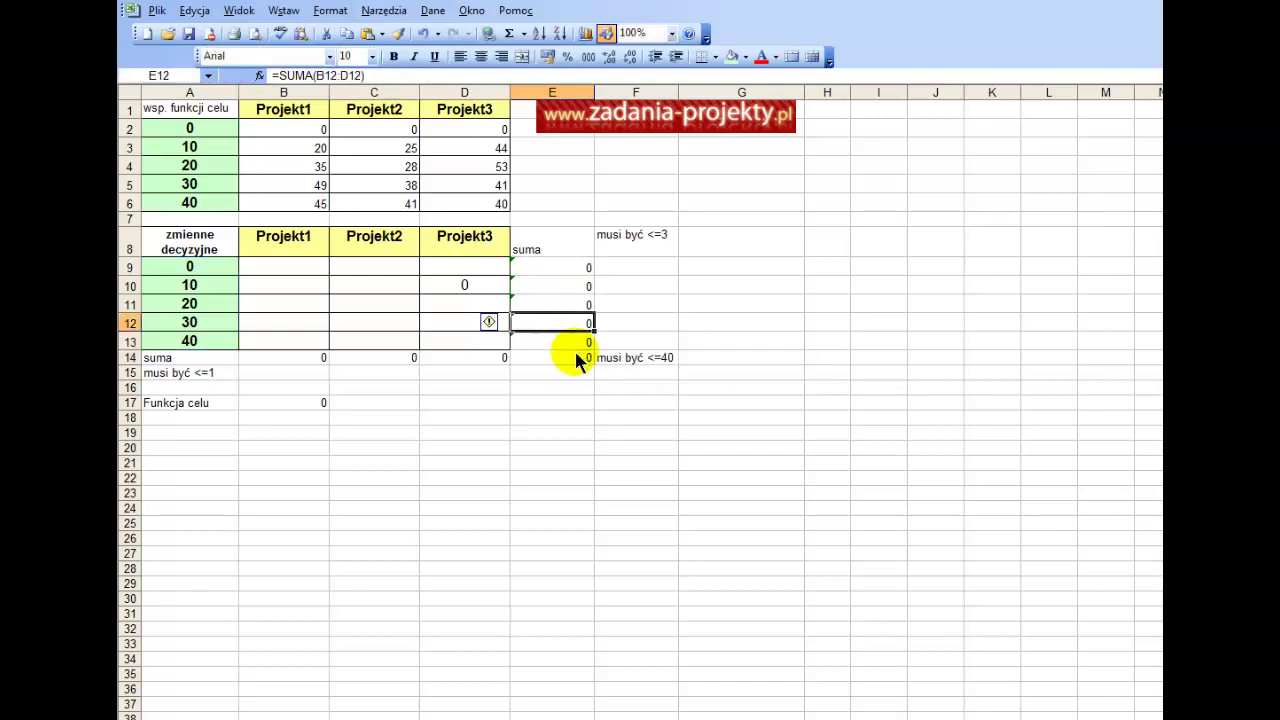
key("Left")
key("Left")
key("Left")
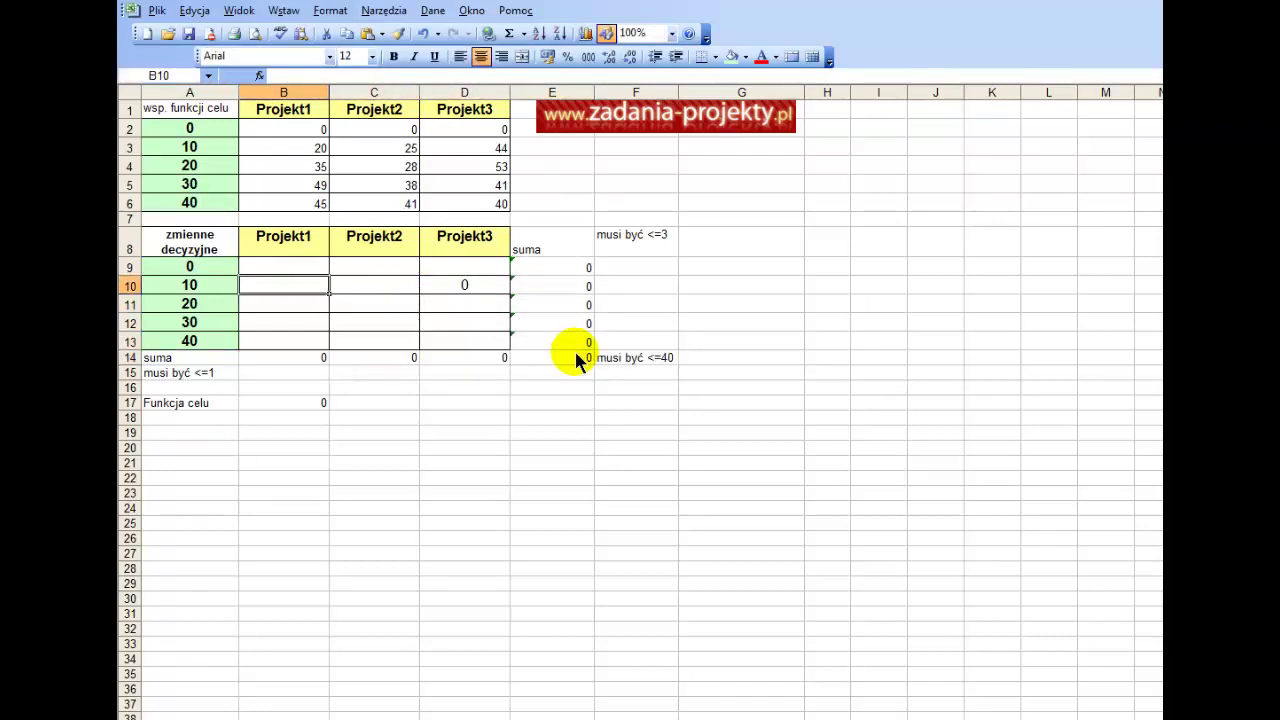
type("1")
key("Return")
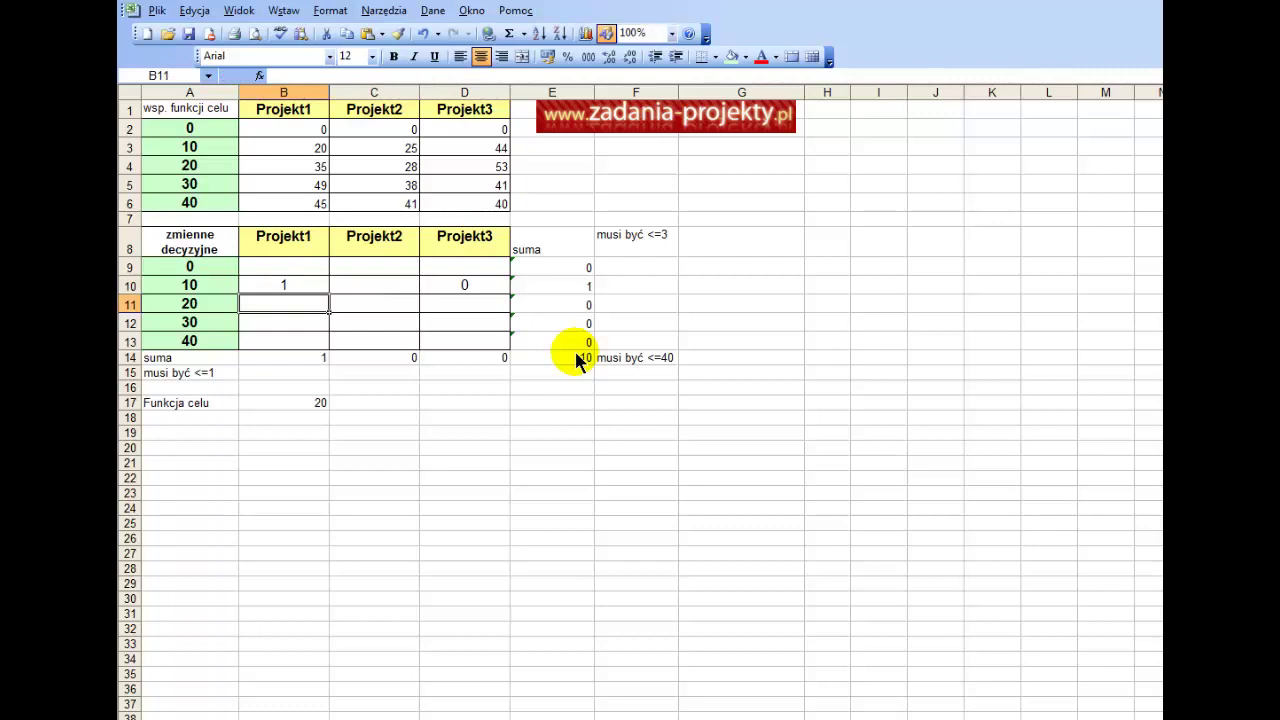
key("Right")
type("1")
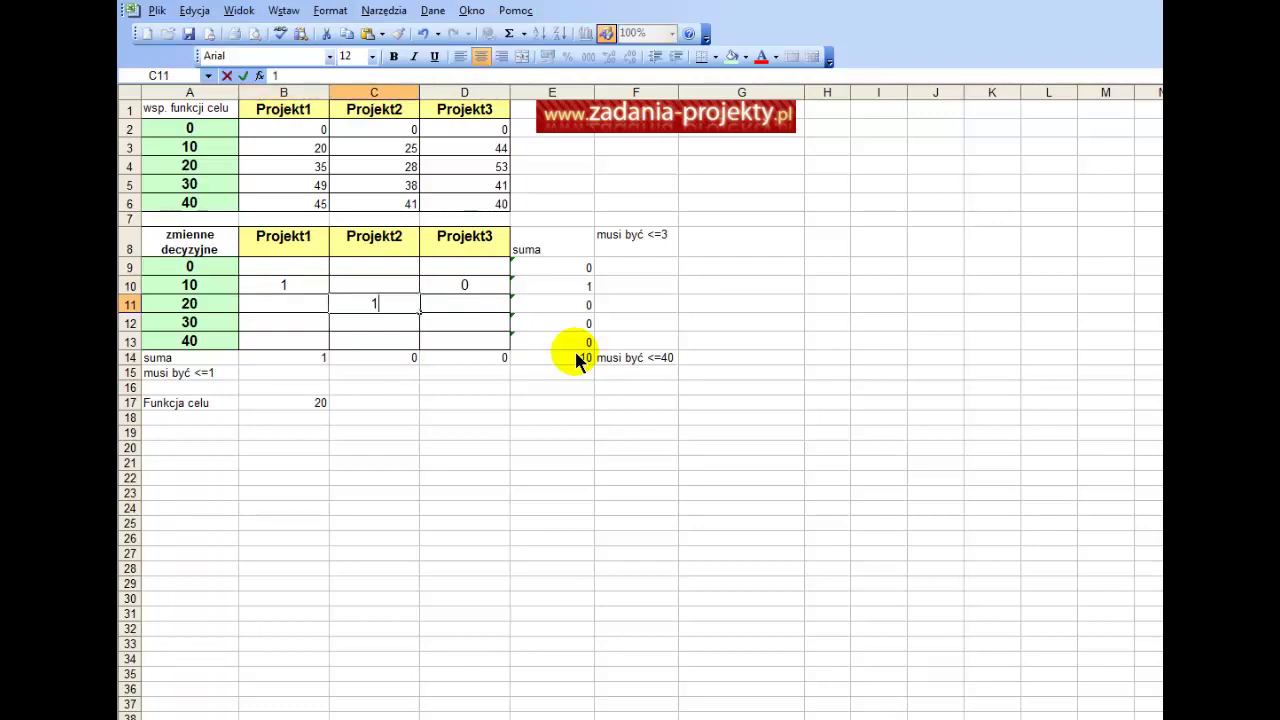
key("Up")
key("Right")
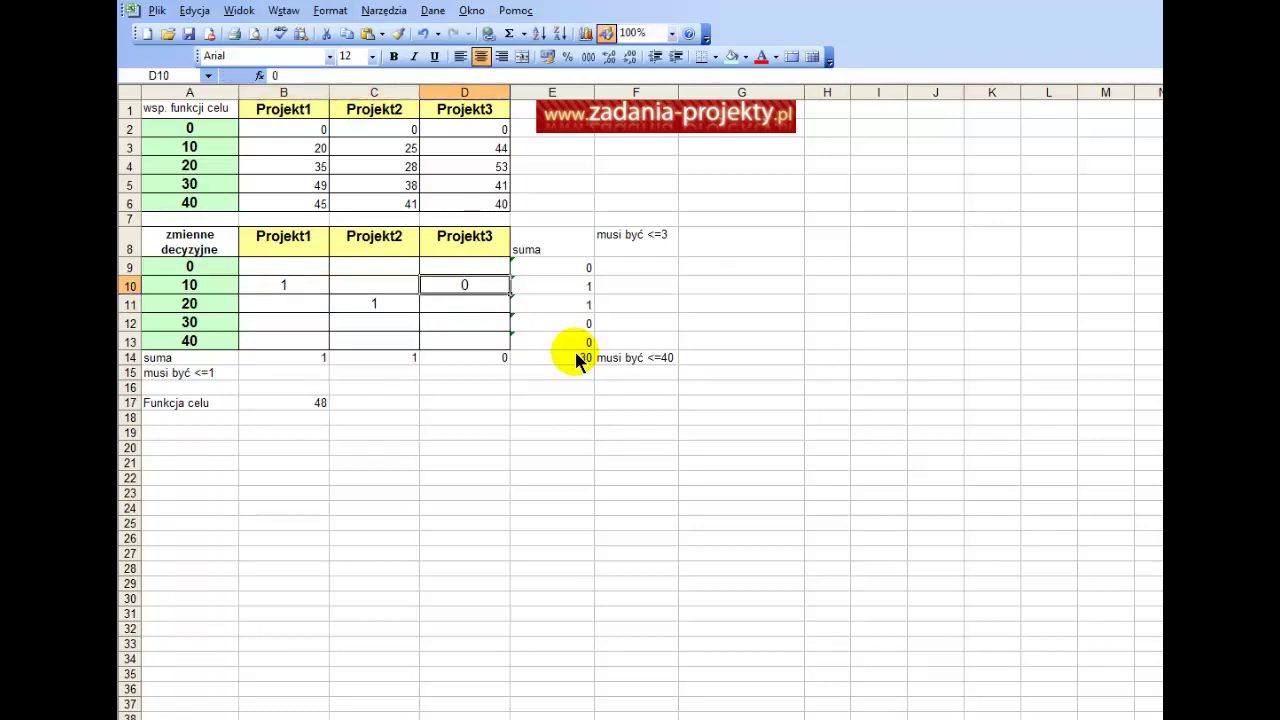
Check which ranges the SUMA.ILOCZYNÓW formula in E14 multiplies.
left_click(574, 358)
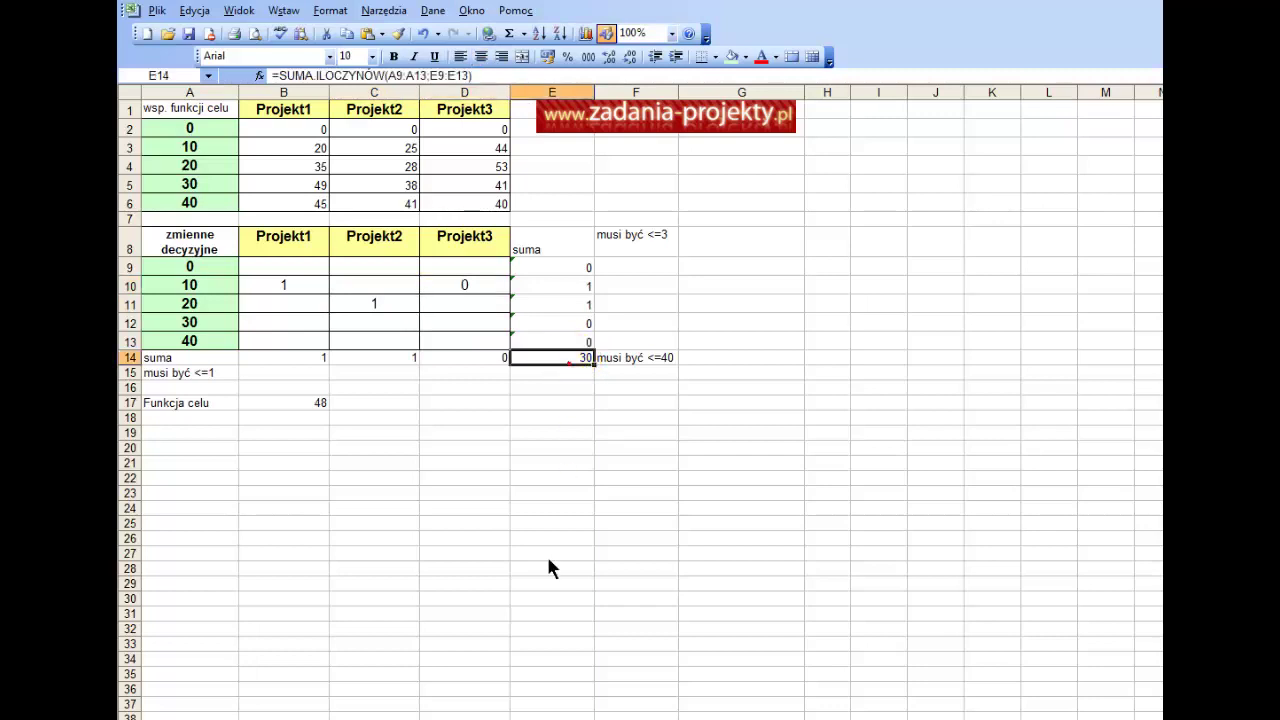
double_click(531, 368)
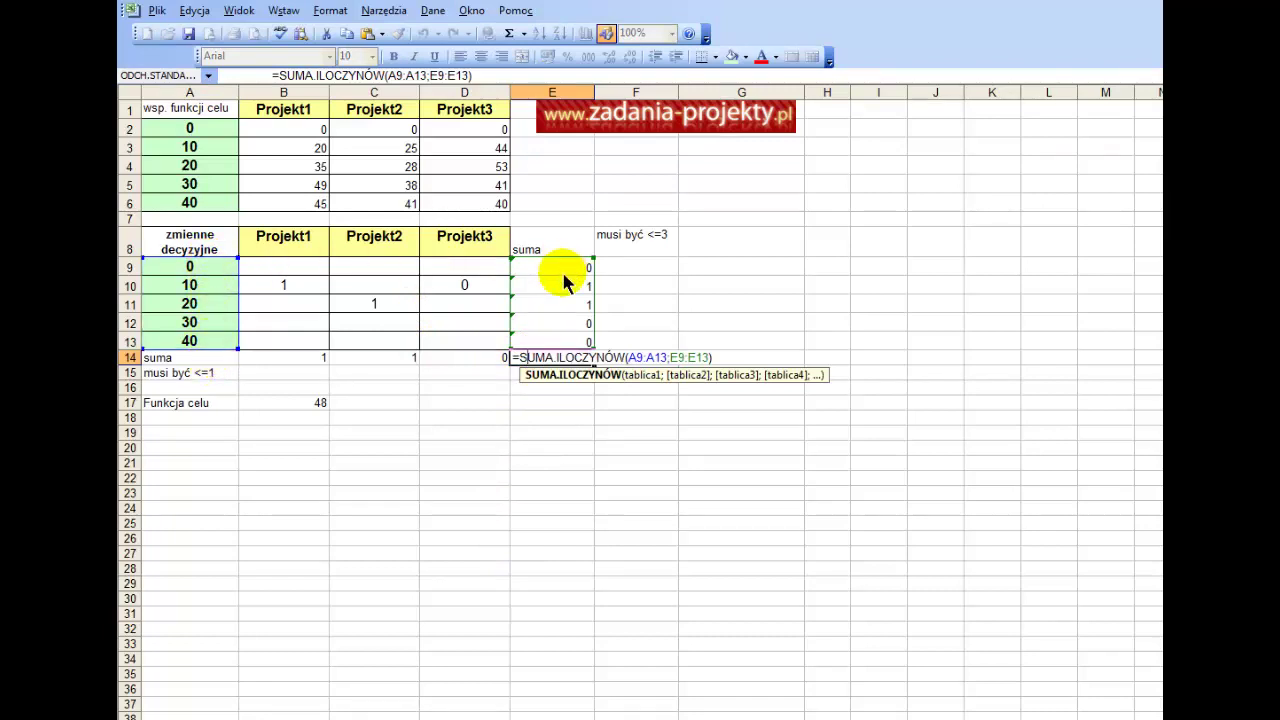
key("Return")
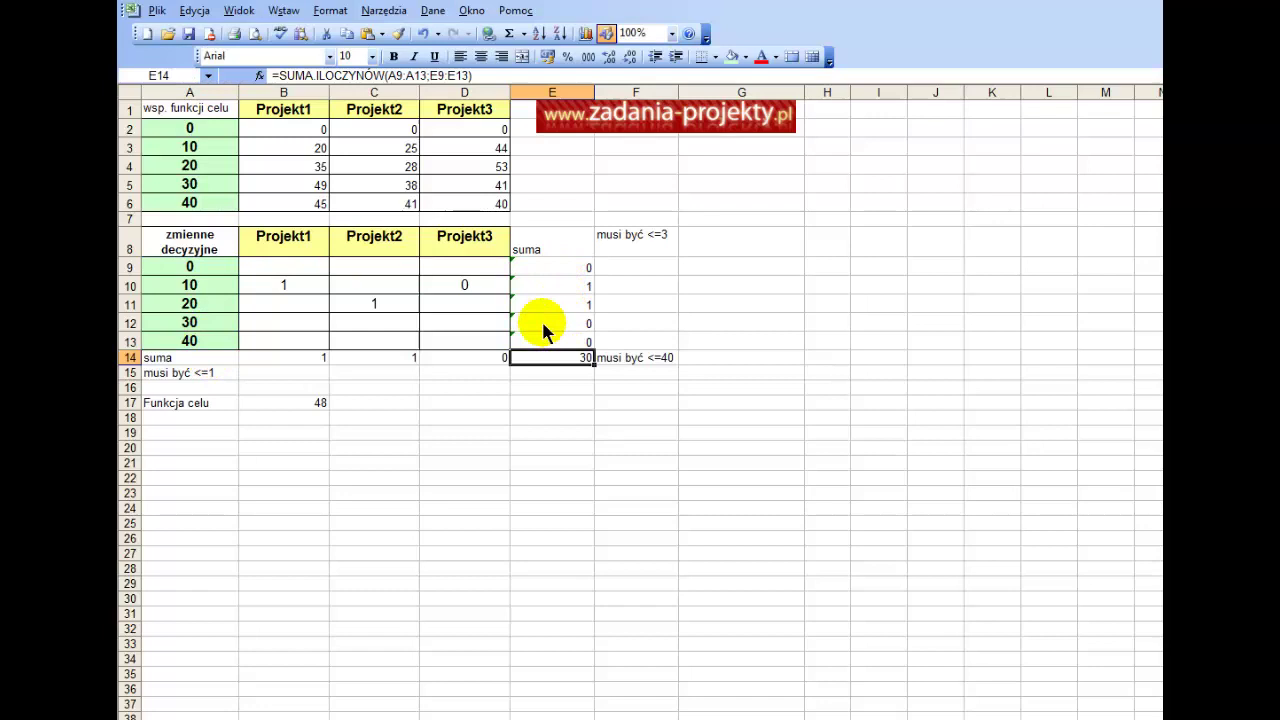
Set the Projekt3 decision variable in D10 to 1.
left_click(455, 287)
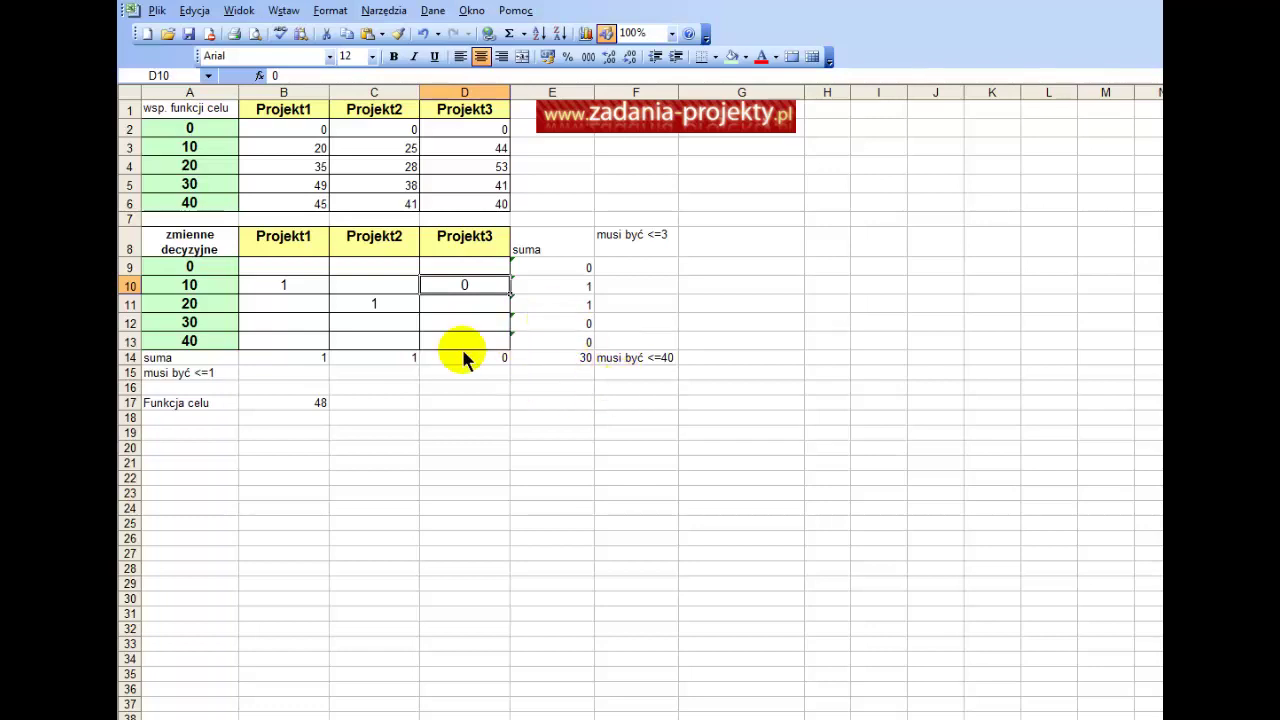
type("1")
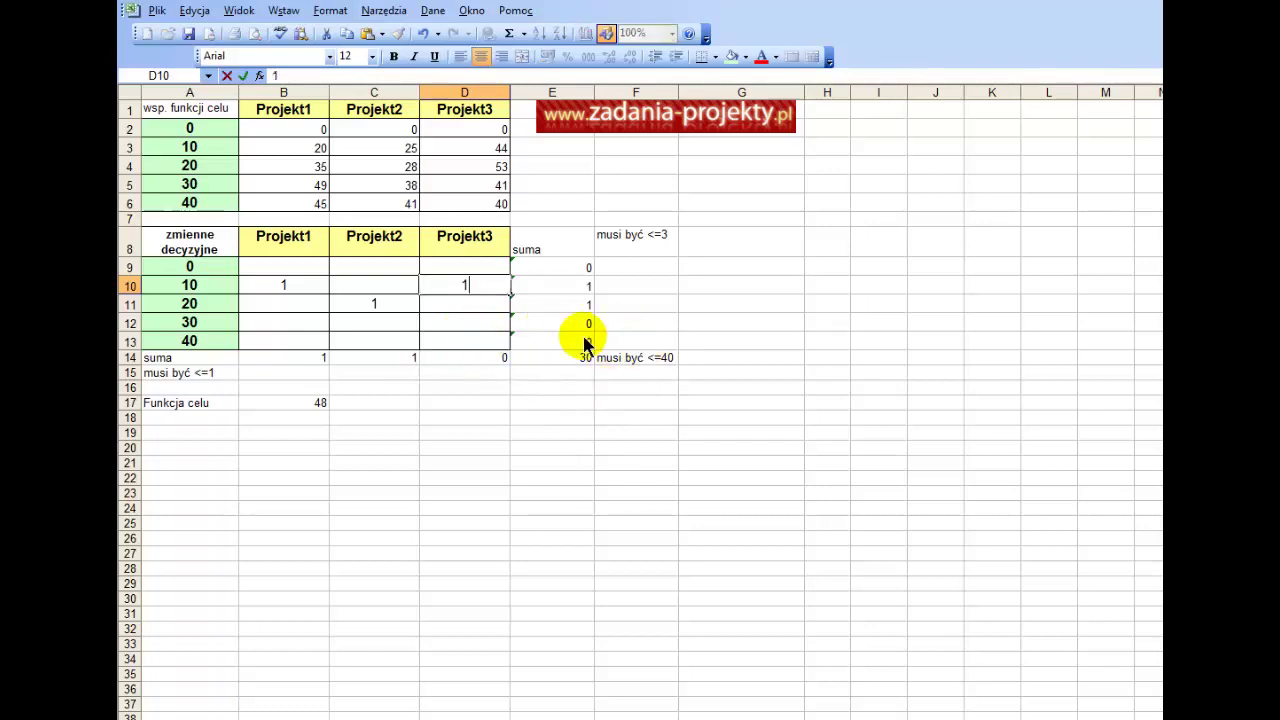
key("Return")
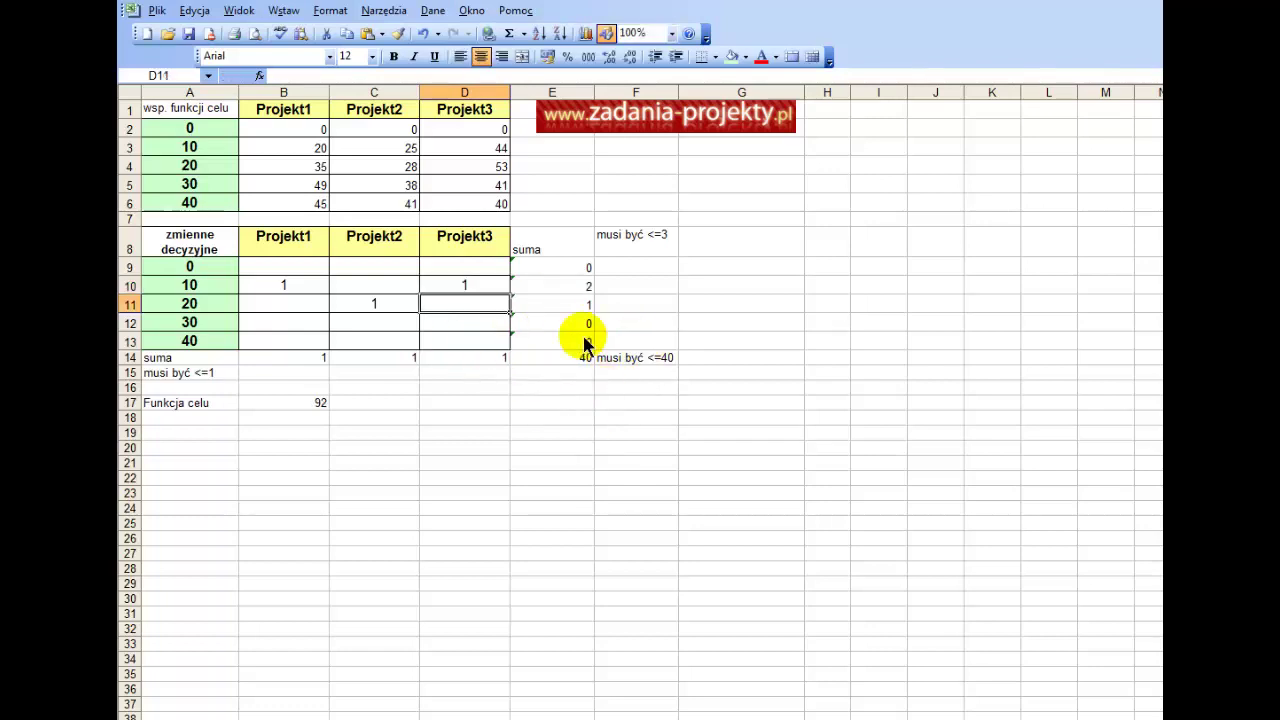
key("Up")
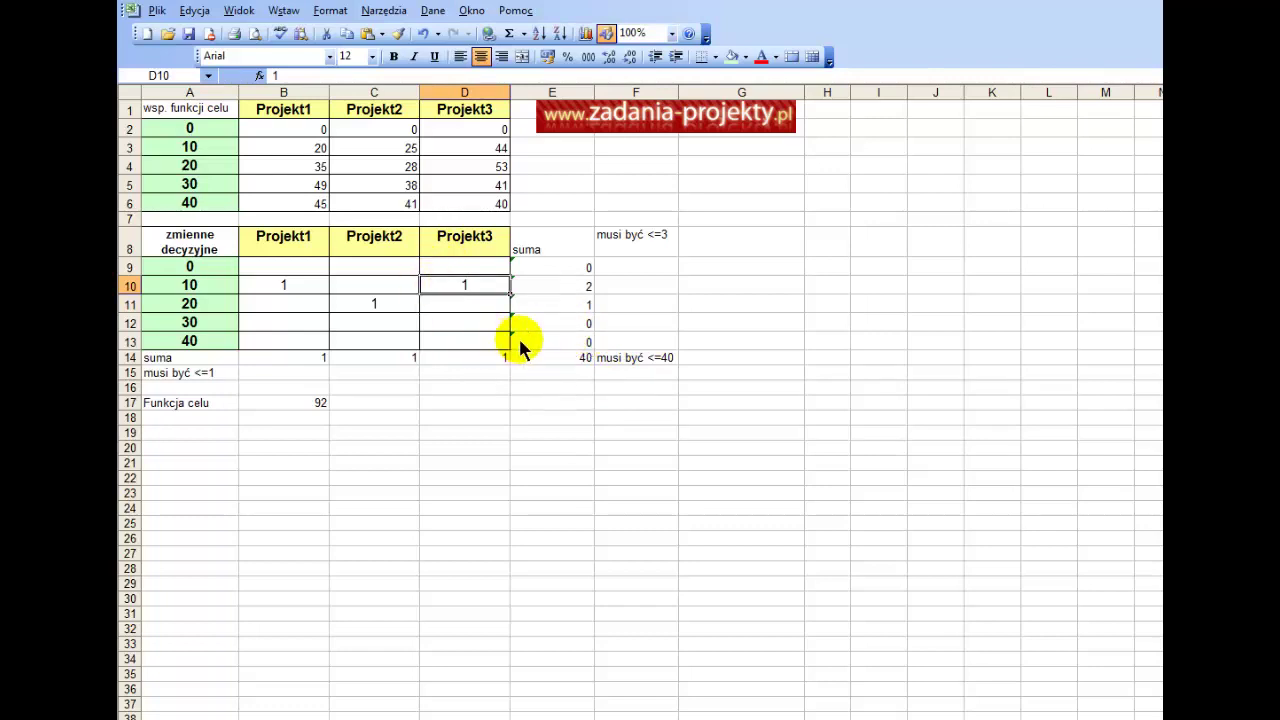
Trace the ones in rows 10 and 11 to their investment amounts and compare them with the E14 formula.
left_click(215, 282)
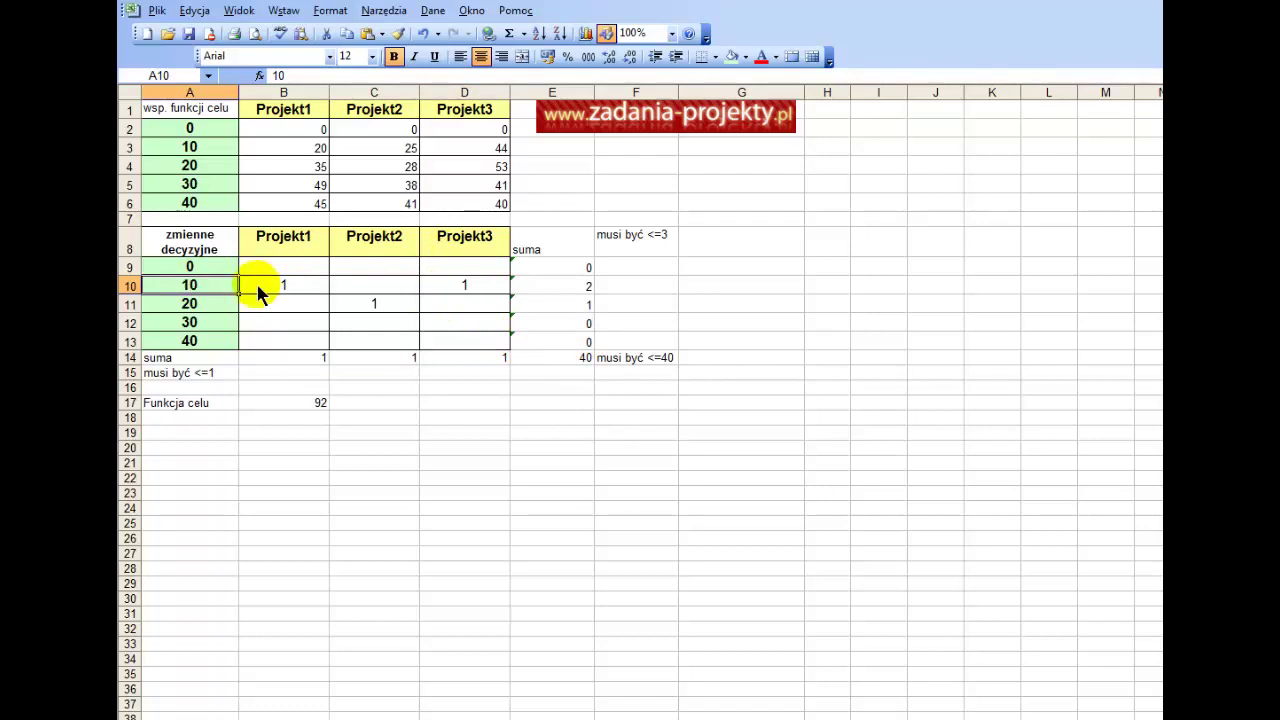
left_click_drag(258, 287, 480, 286)
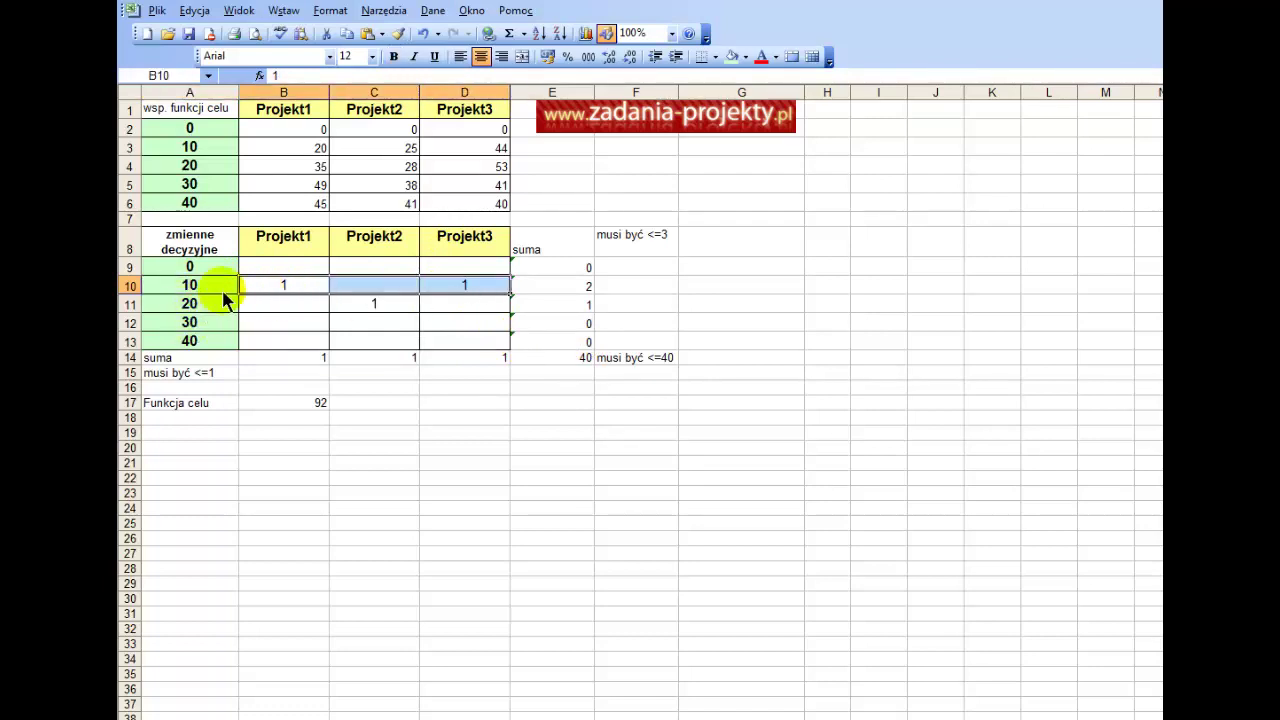
left_click(229, 302)
left_click(374, 304)
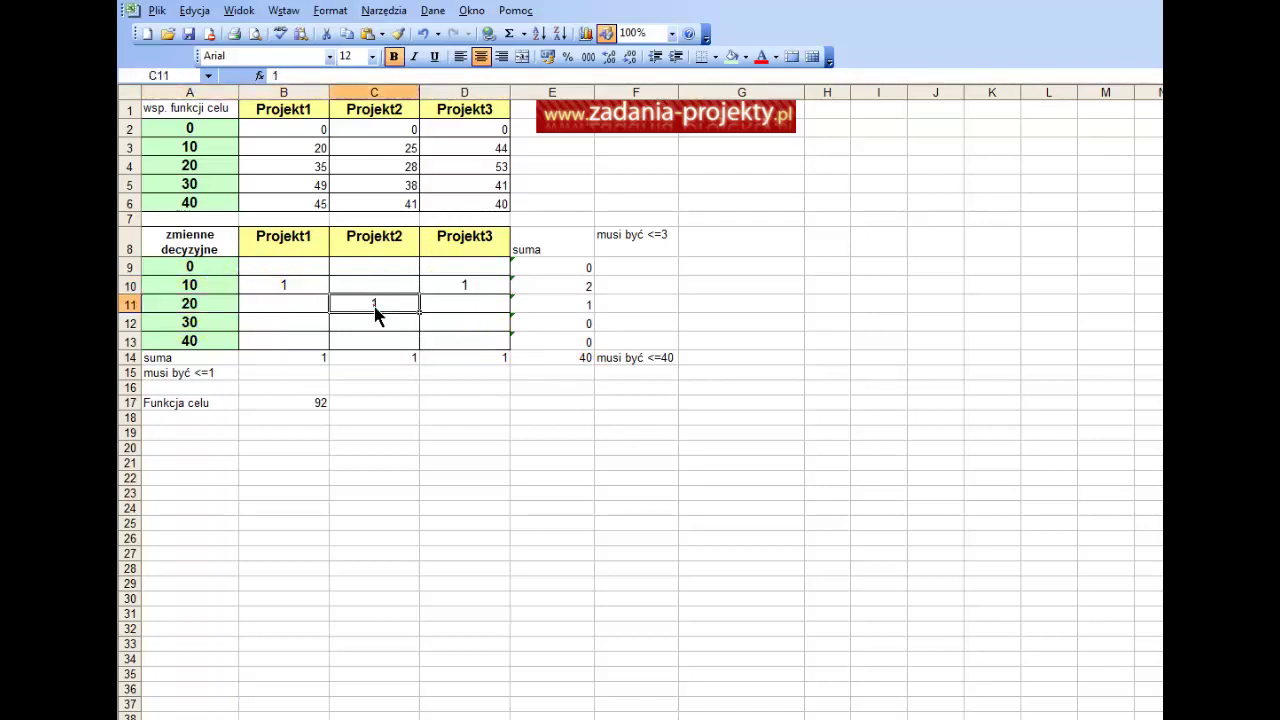
double_click(558, 357)
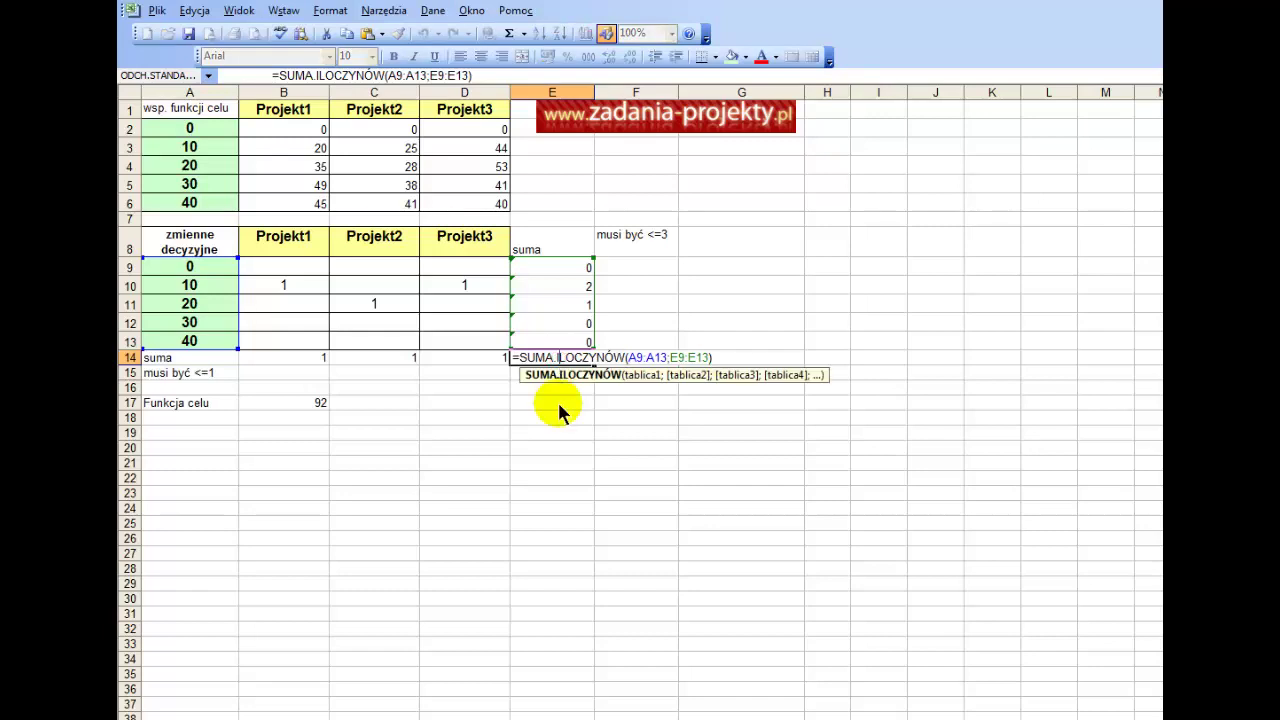
key("Return")
key("Return")
key("Return")
key("Return")
key("Return")
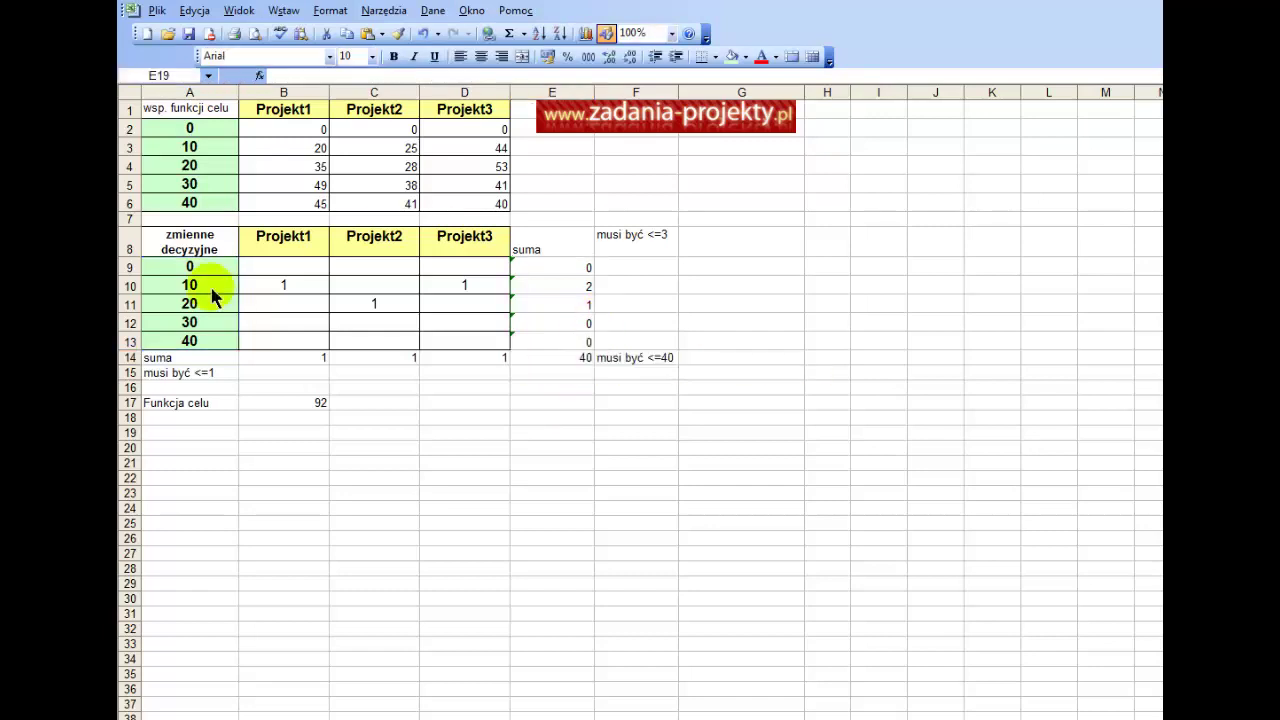
Examine how the amounts in A9:A13 and the decision variables in B9:D13 feed the total in E14.
left_click_drag(216, 265, 216, 343)
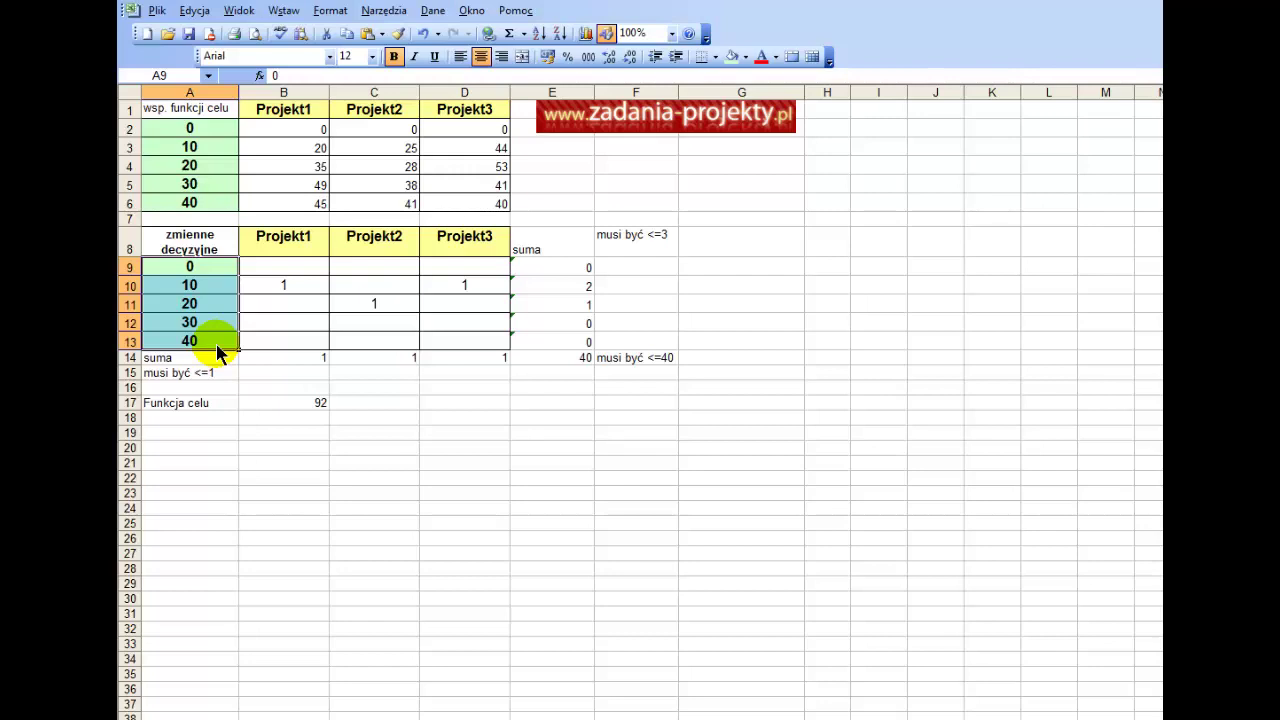
left_click_drag(301, 266, 466, 334)
left_click(551, 360)
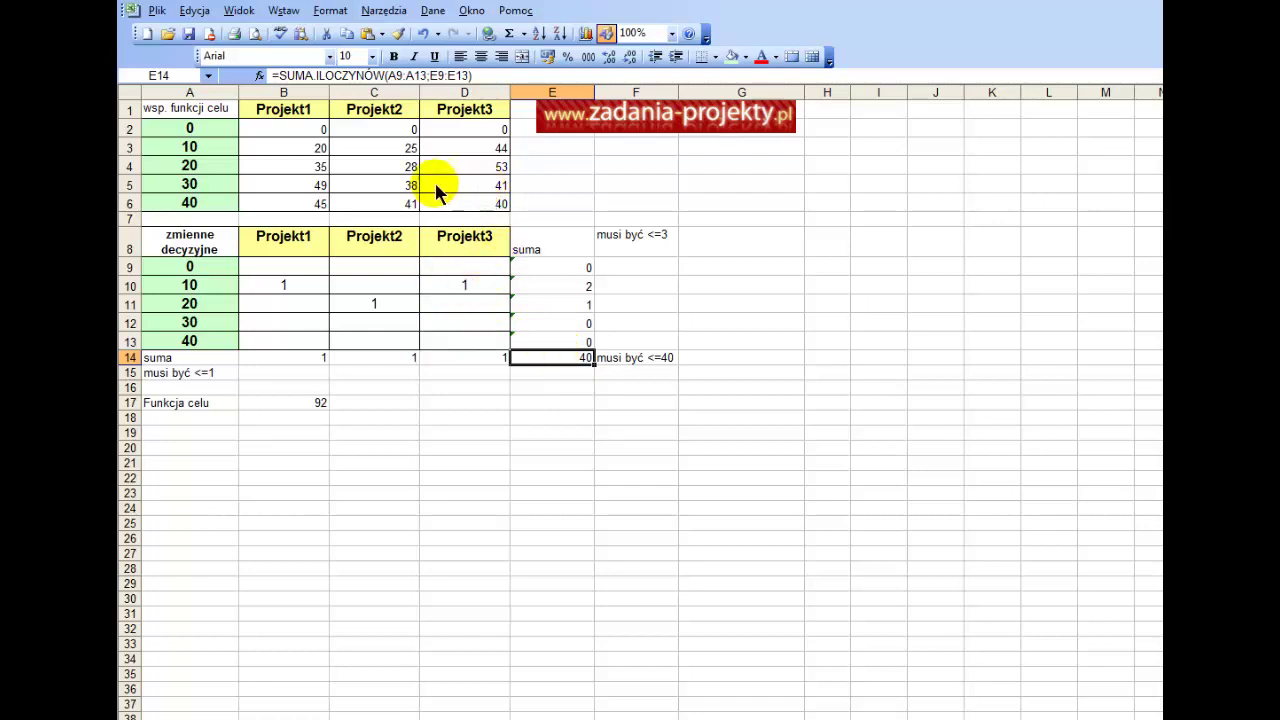
Clear the decision variable cells B9:D13.
left_click_drag(283, 268, 470, 340)
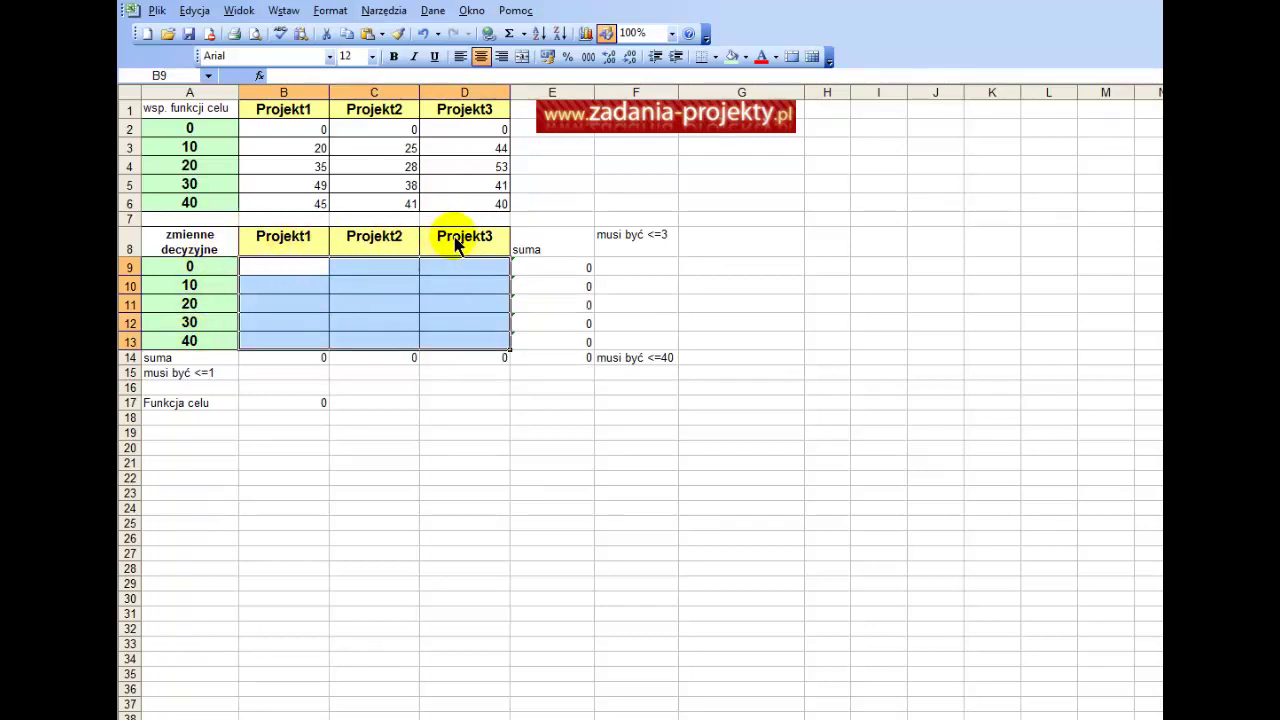
Check in the list of available add-ins that Dodatek Solver is enabled.
left_click(390, 12)
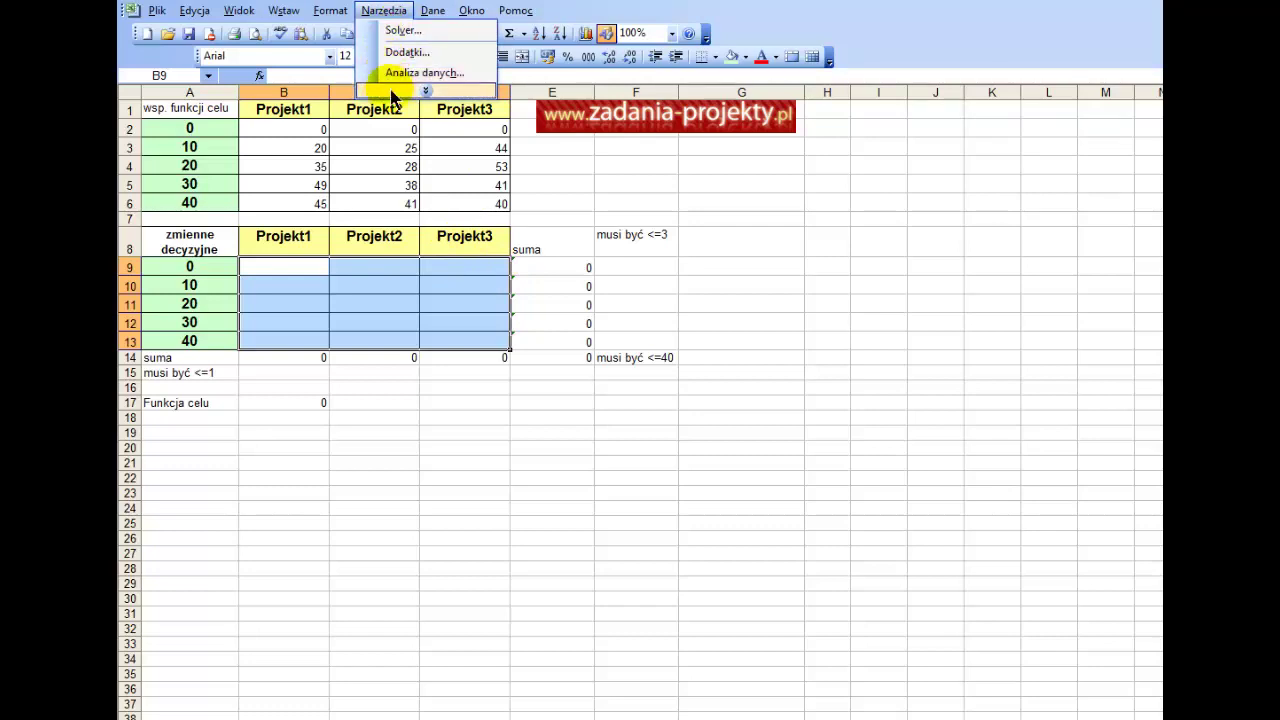
left_click(407, 54)
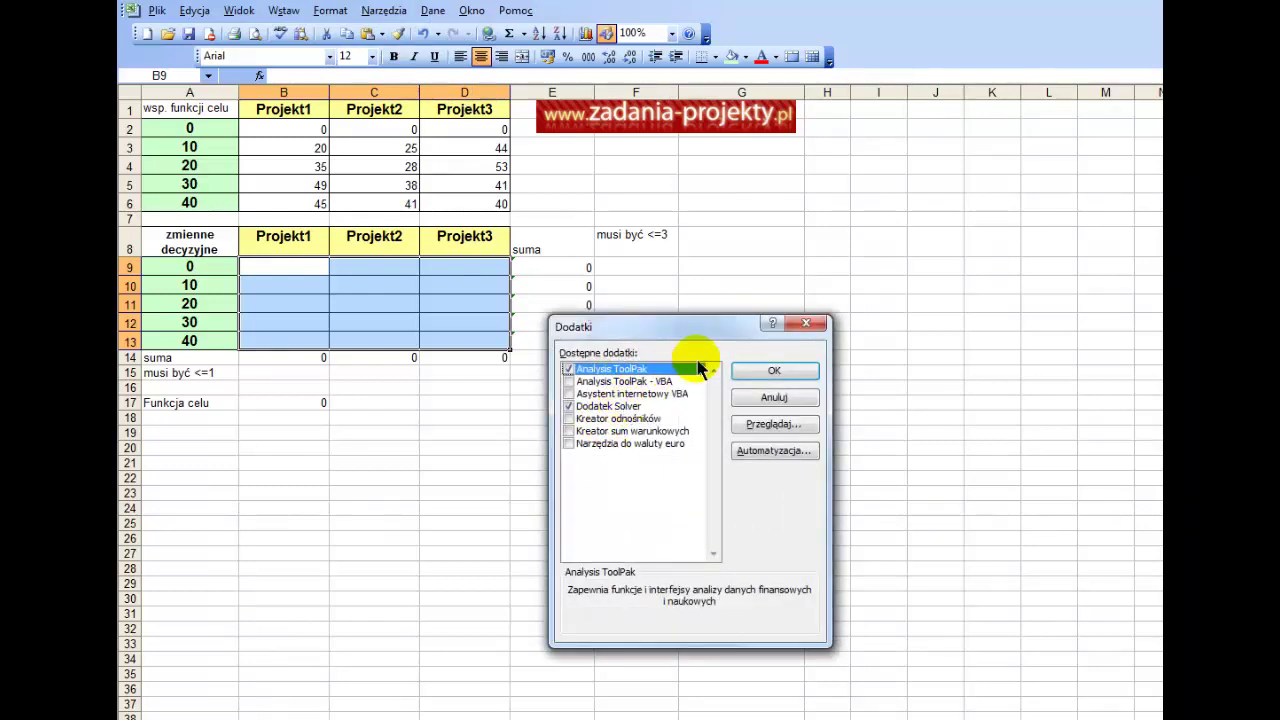
left_click(753, 372)
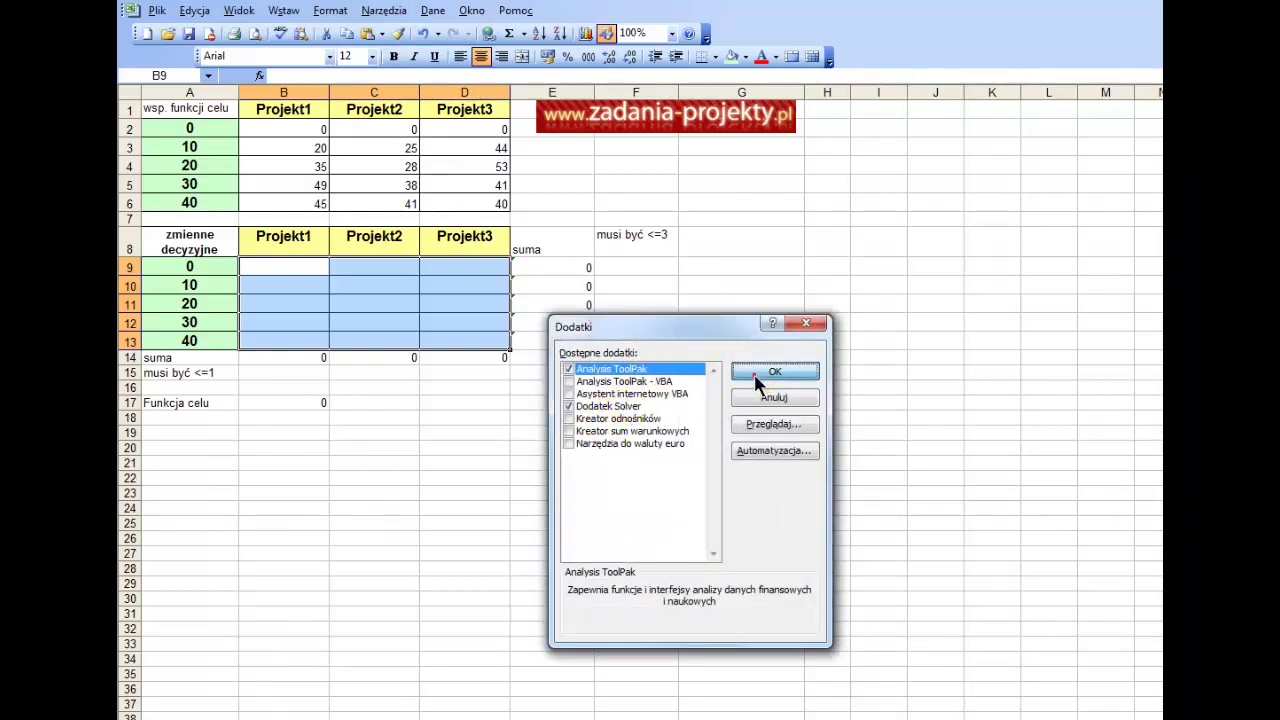
Open Solver to review its target cell, changing cells and constraints, and close it without solving.
left_click(384, 10)
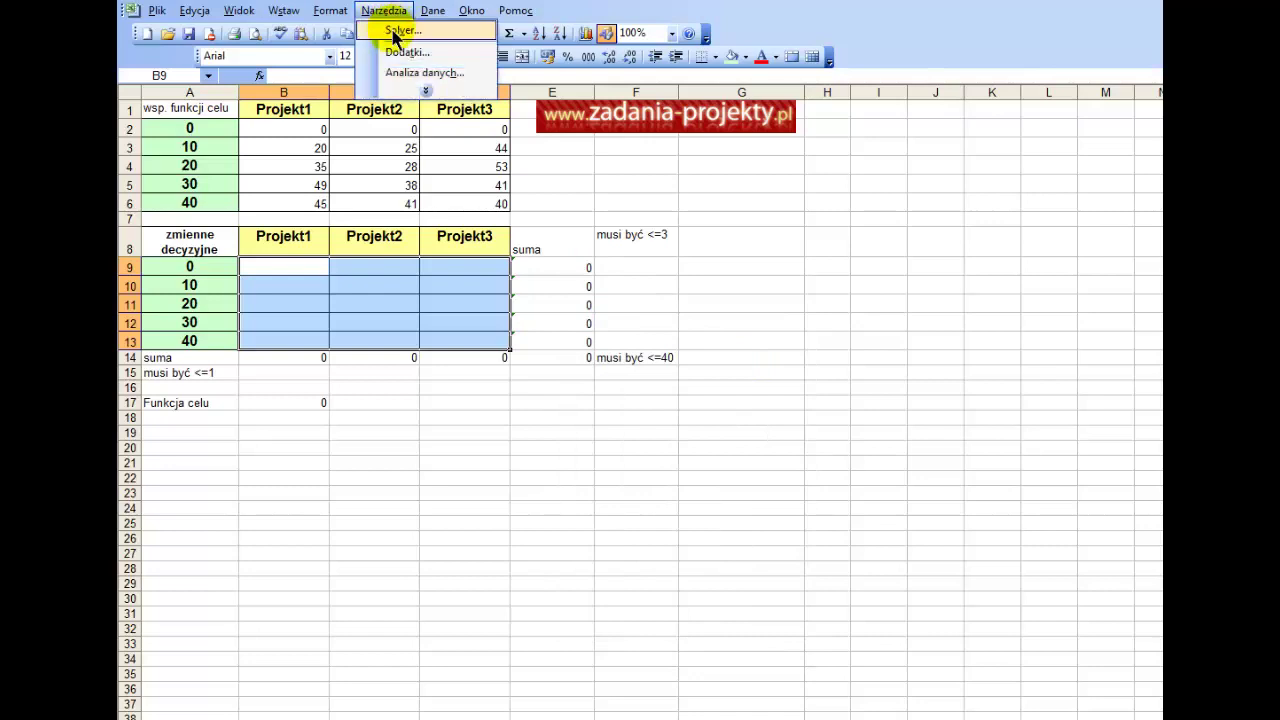
left_click(400, 30)
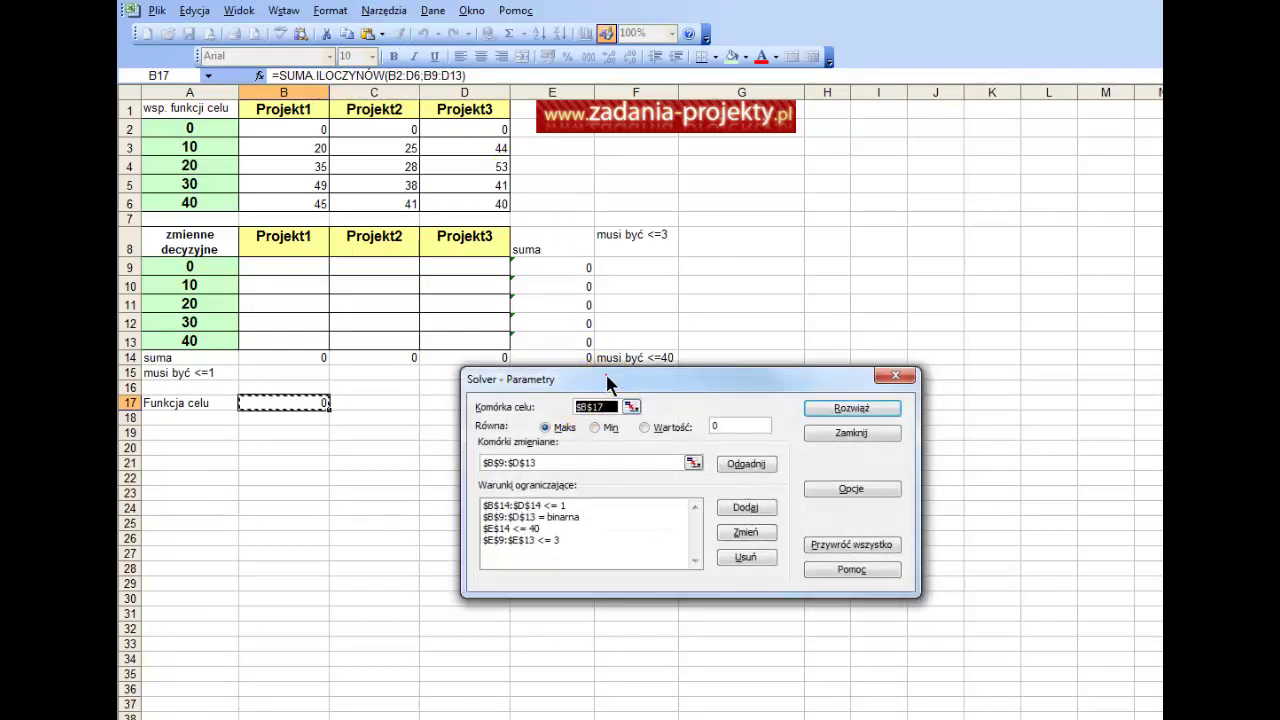
mouse_move(606, 385)
left_mouse_down()
mouse_move(606, 435)
mouse_move(606, 398)
left_mouse_up()
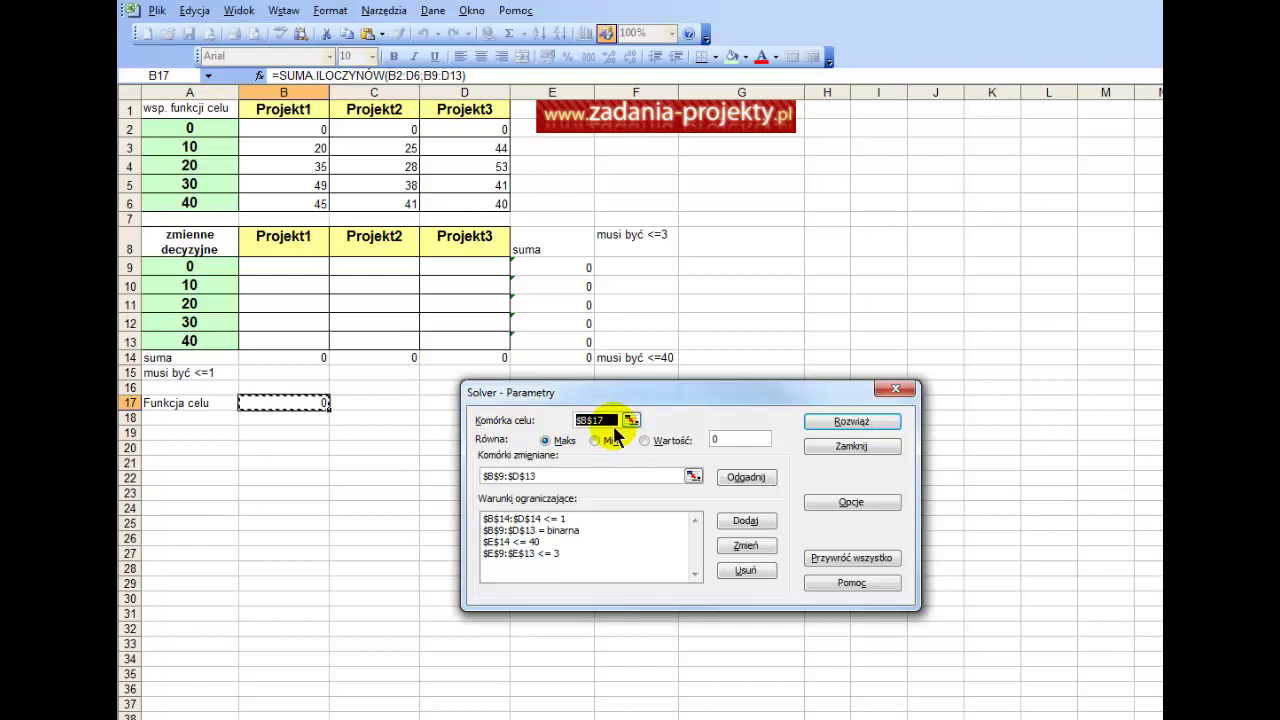
key("Escape")
Inspect the objective function formula in B17 and the coefficient and decision ranges it references.
left_click(283, 408)
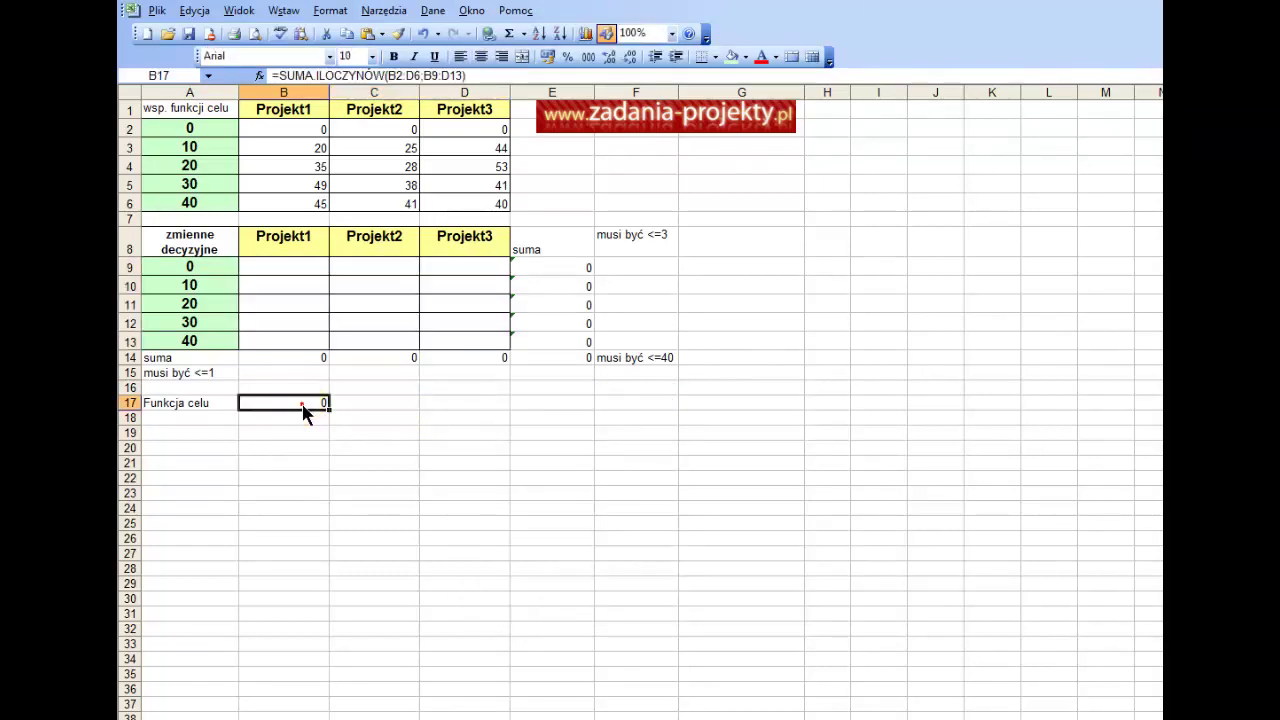
double_click(303, 405)
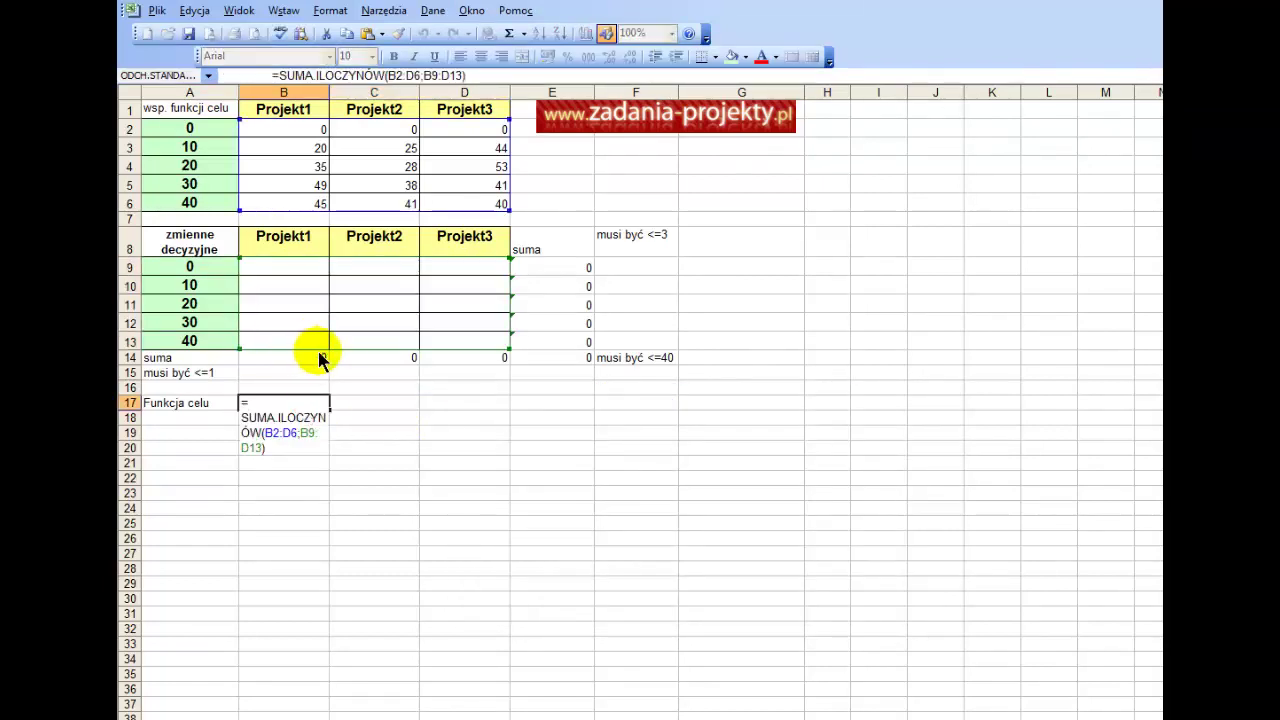
left_click_drag(348, 214, 350, 217)
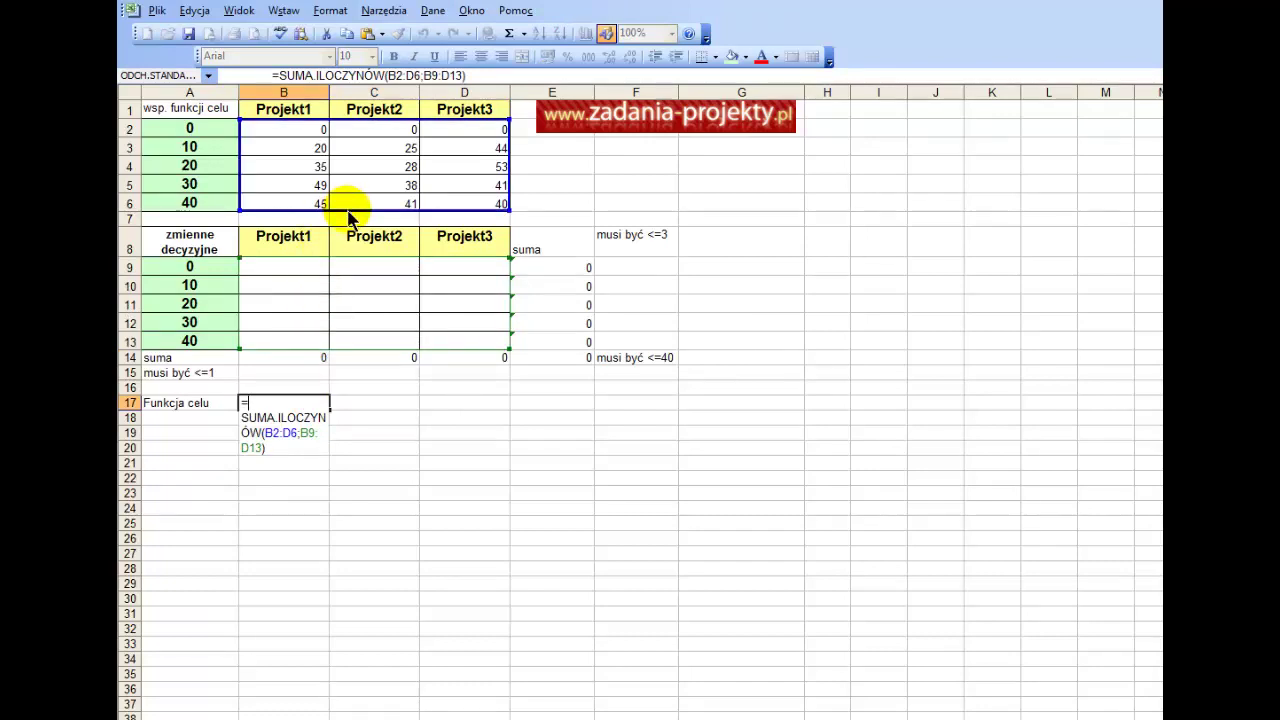
key("Escape")
Enter 1 in B10, C10 and D10 to assign an investment of 10 to each of the three projects.
left_click(298, 290)
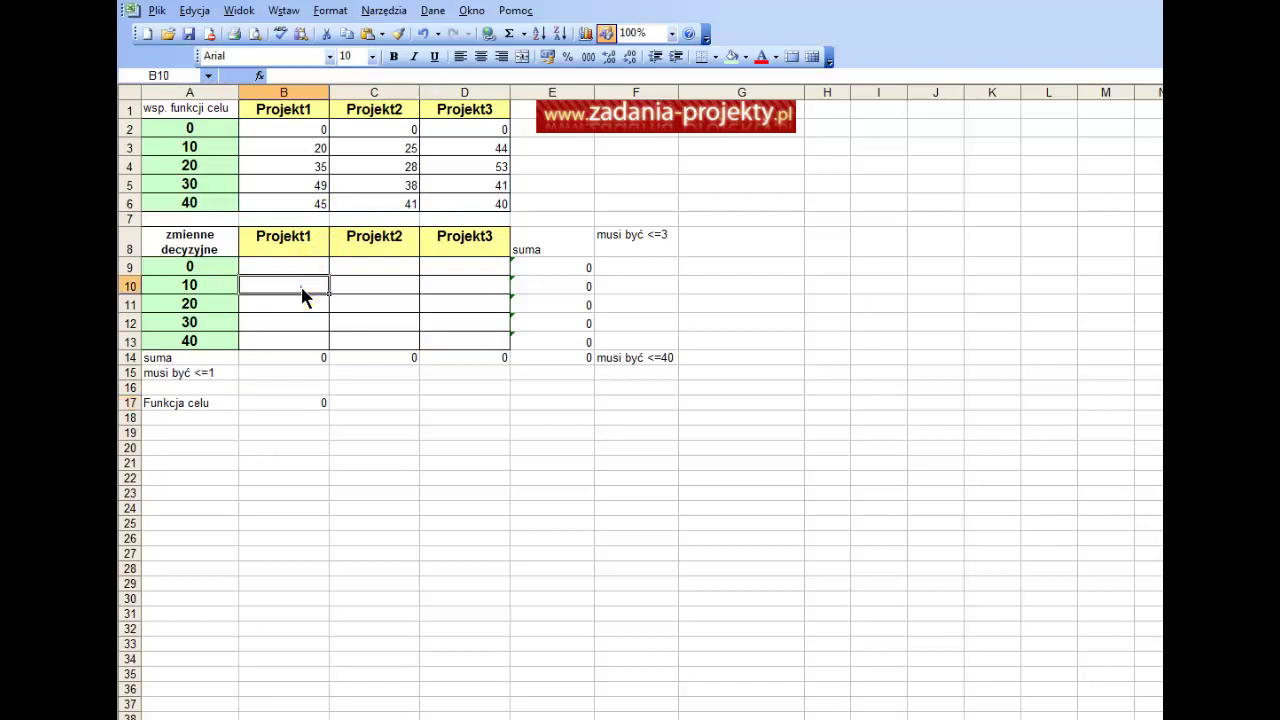
type("1")
key("Tab")
key("Tab")
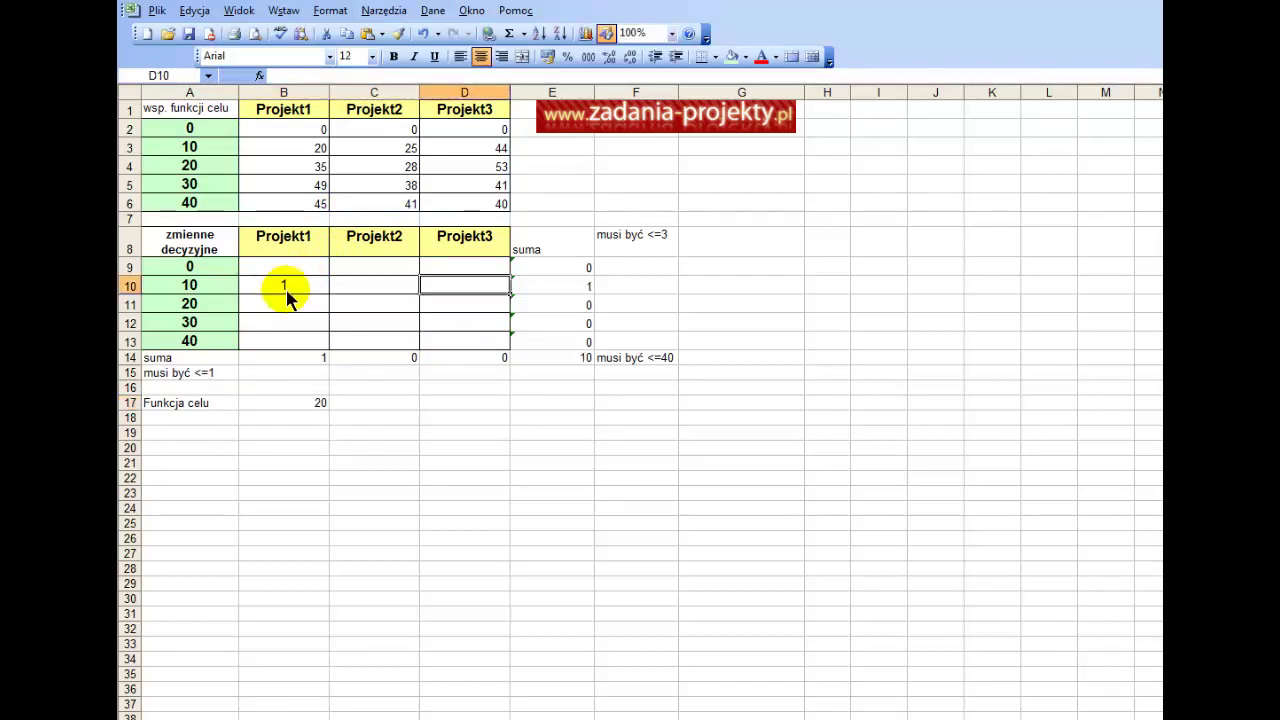
type("1")
key("shift+Tab")
type("1")
key("Return")
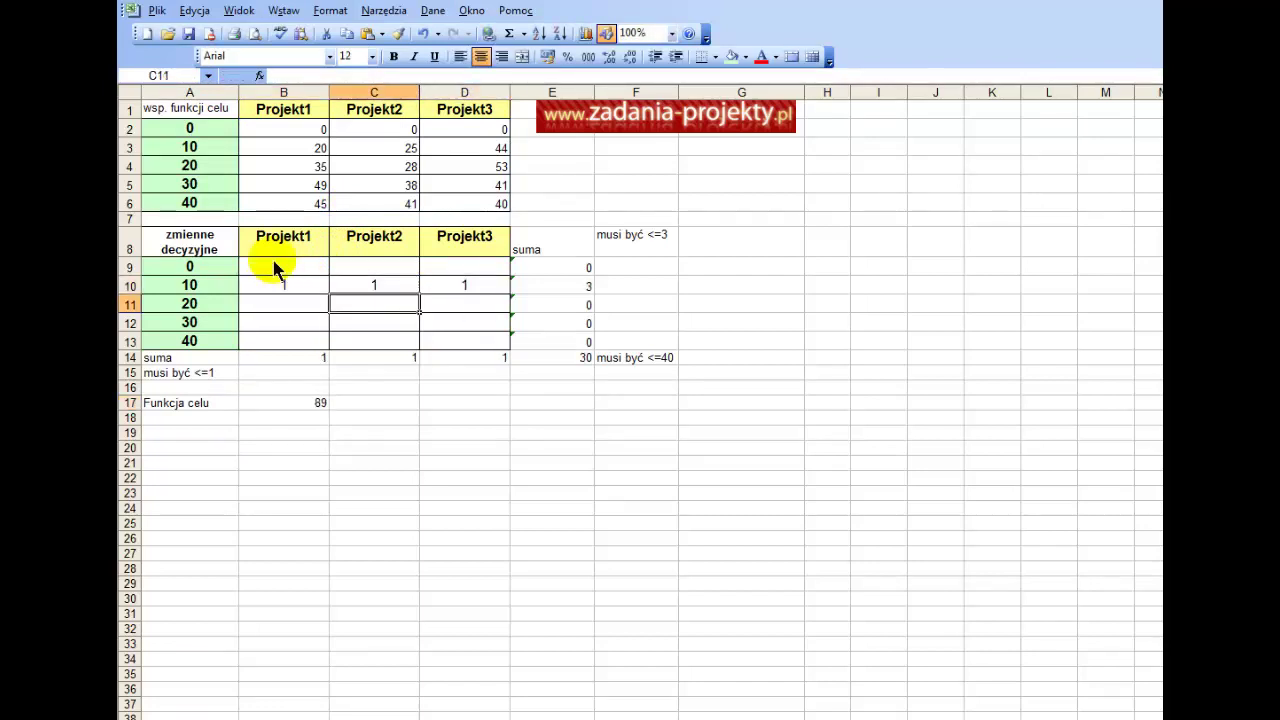
Examine the coefficients in B3, C3 and D3 alongside the decision values for investing 10 in each project.
left_click(308, 155)
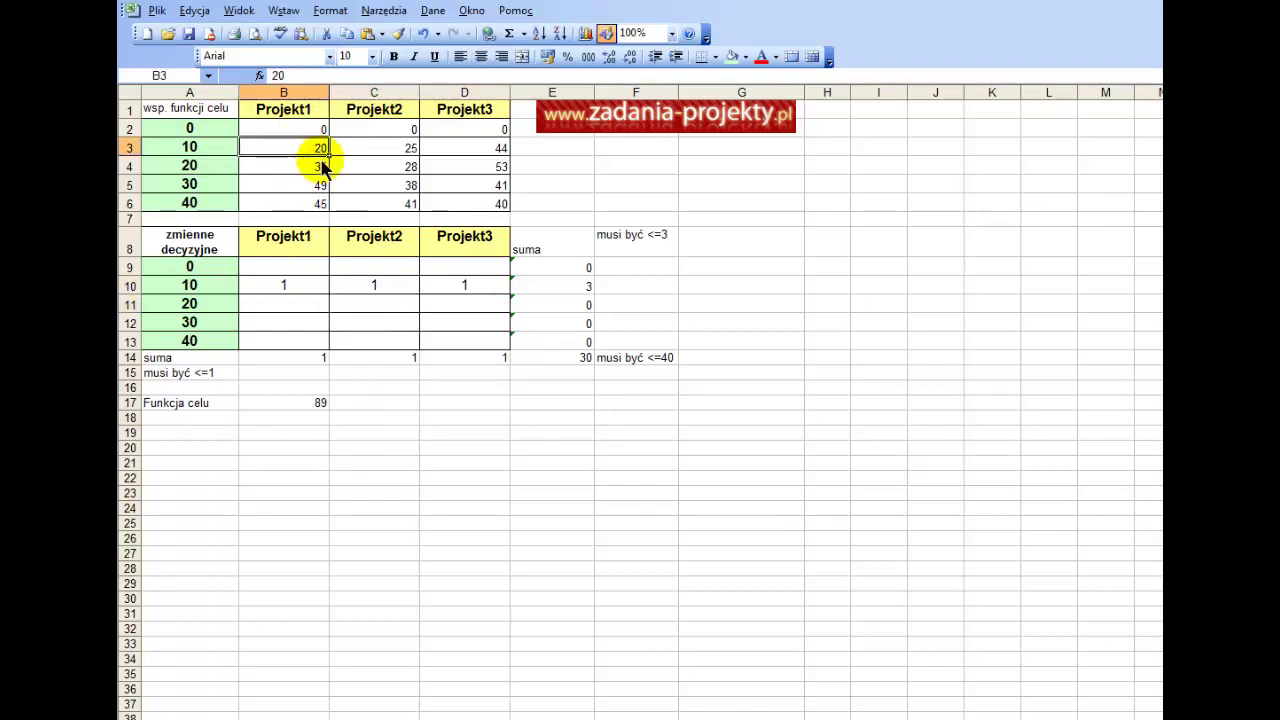
left_click(391, 152)
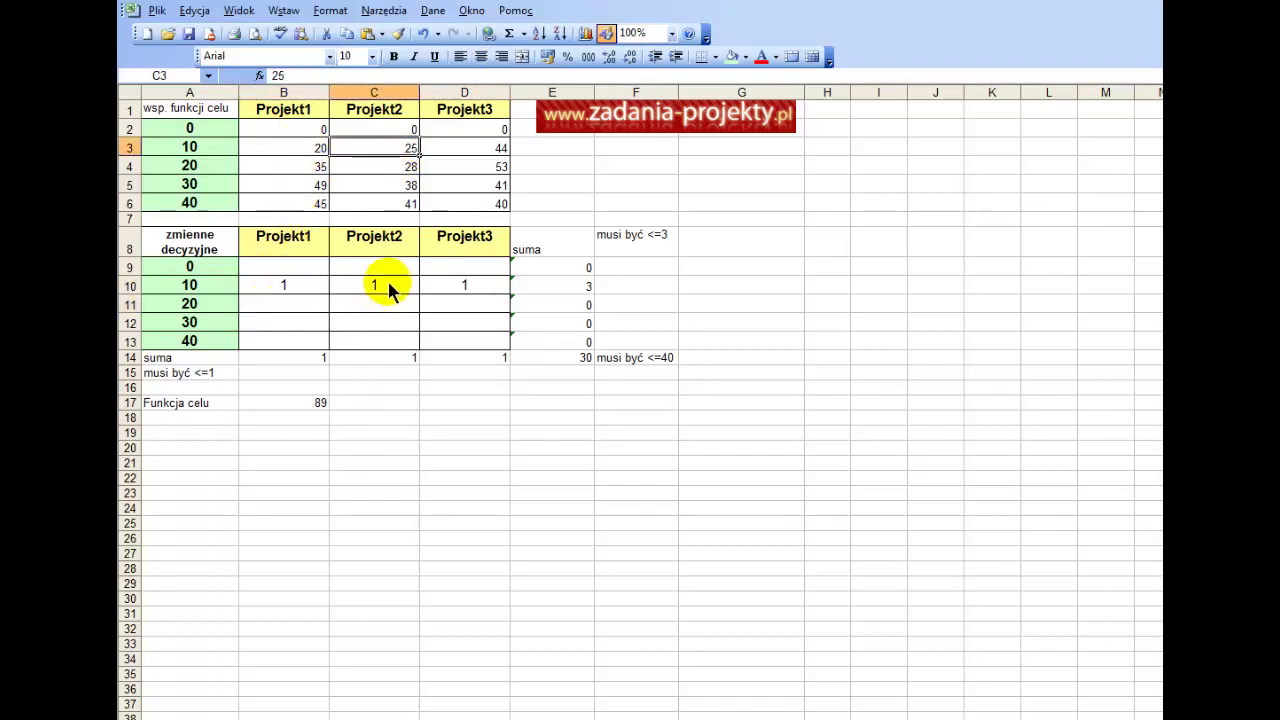
left_click(470, 145)
left_click(450, 288)
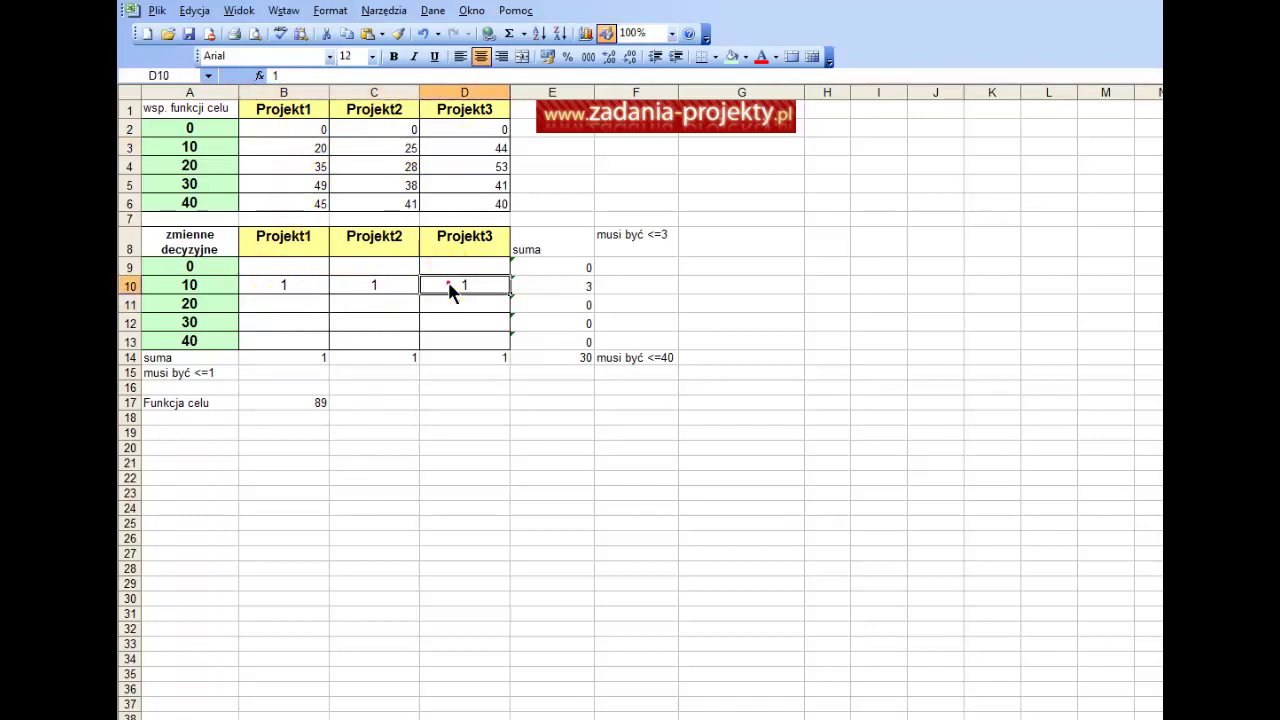
left_click(450, 290)
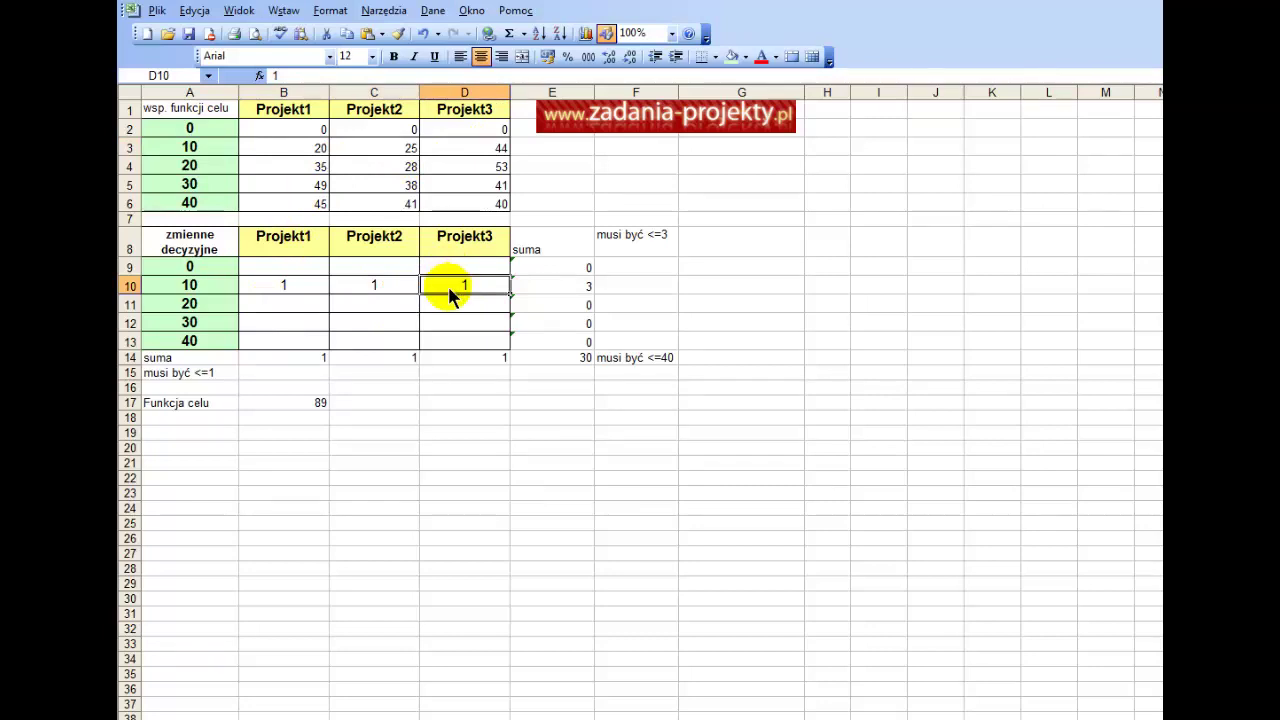
Open Solver and specify B9:D13 as the changing cells for the target cell B17.
left_click(370, 12)
left_click(390, 32)
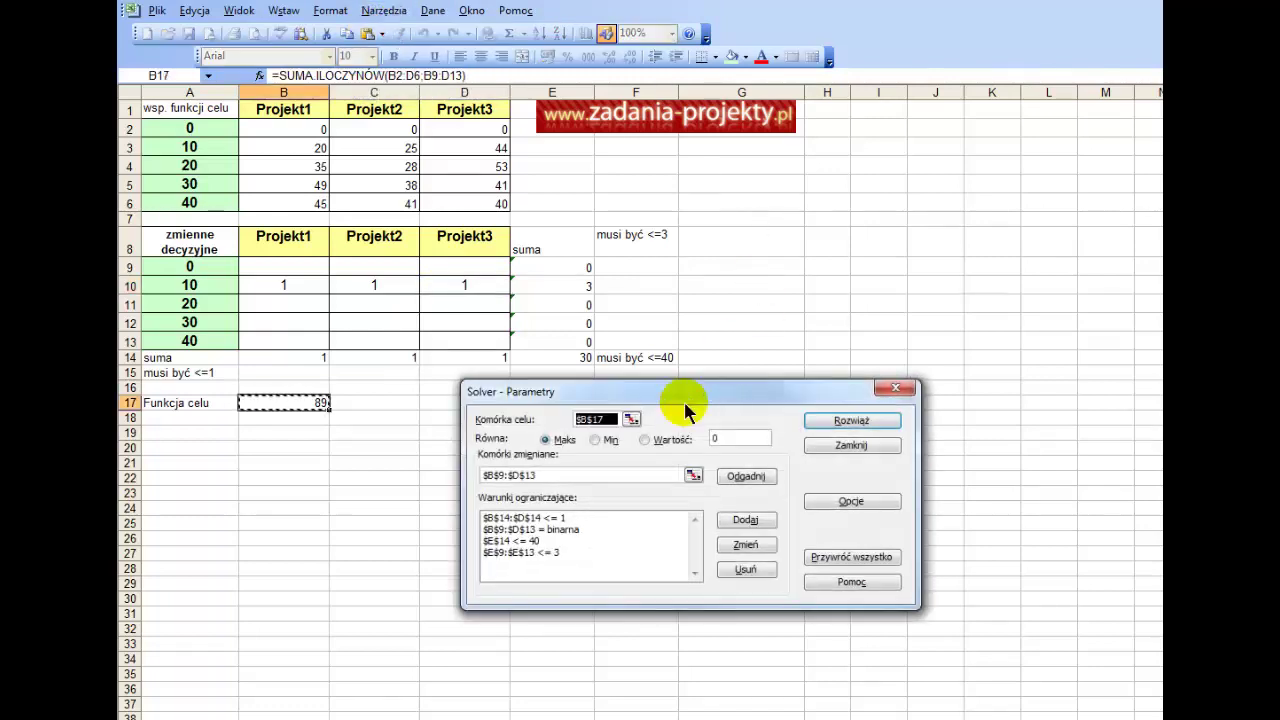
left_click(693, 476)
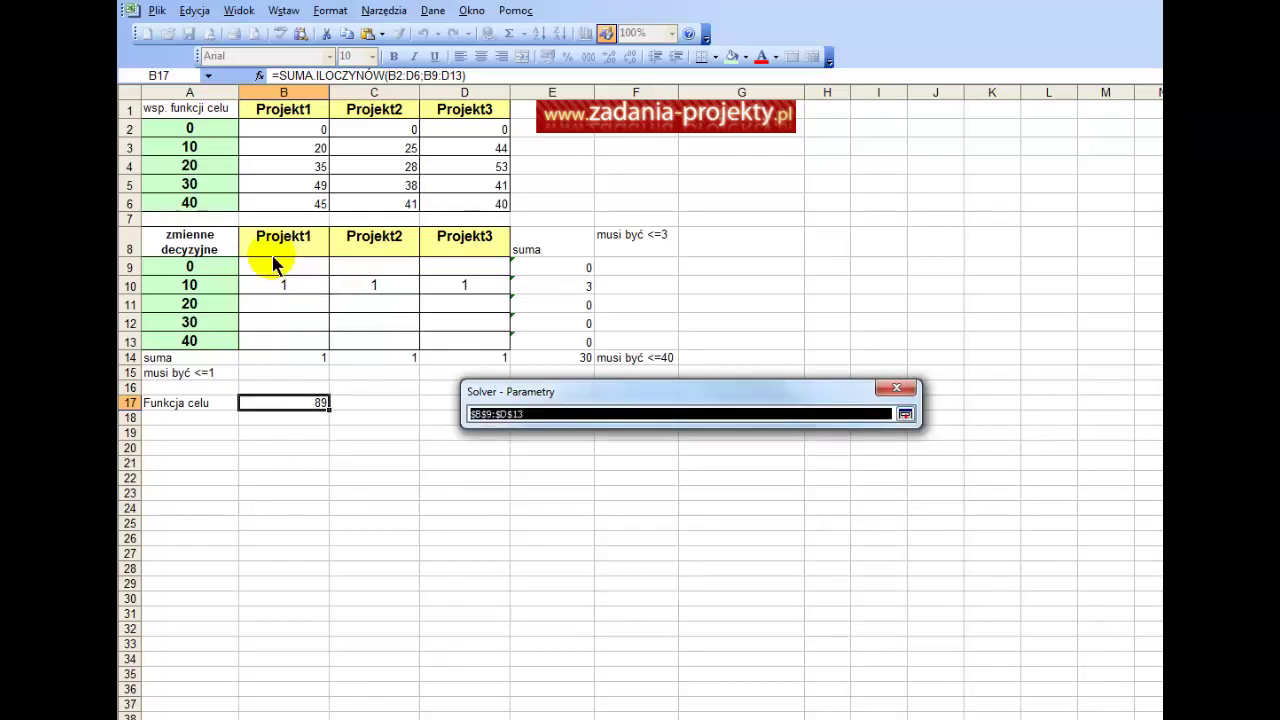
left_click_drag(270, 268, 460, 345)
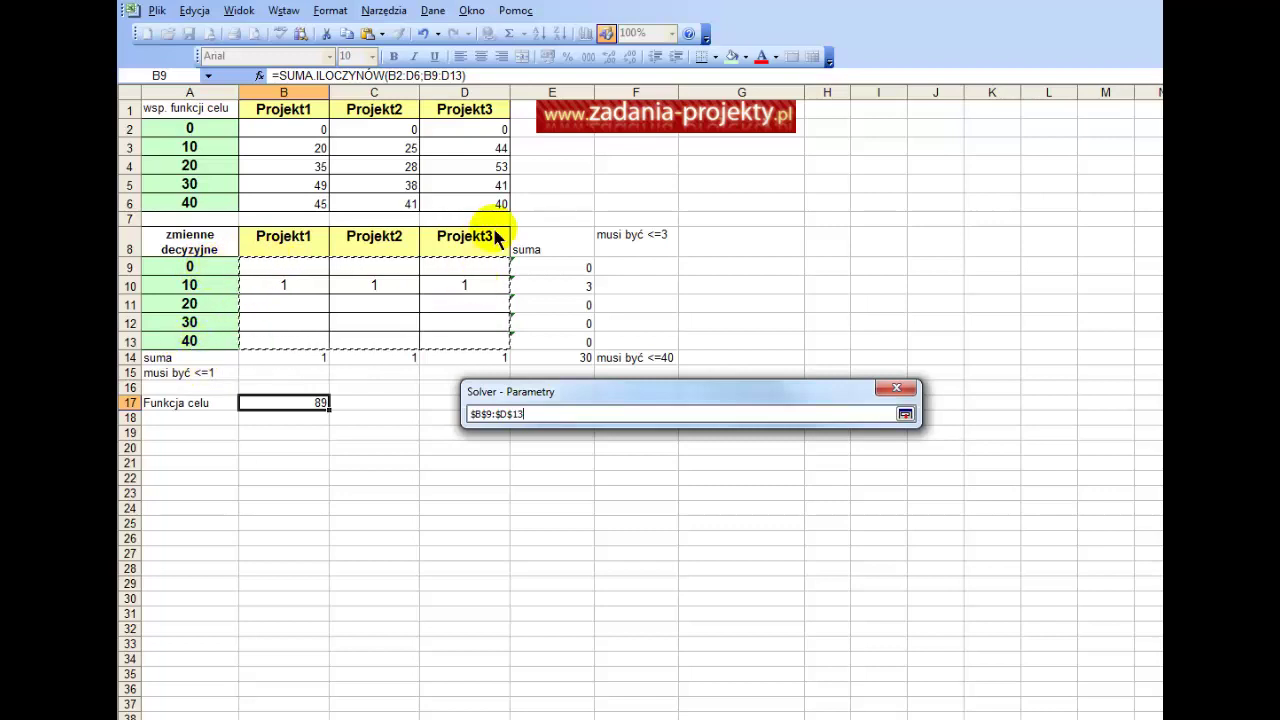
left_click_drag(494, 347, 286, 267)
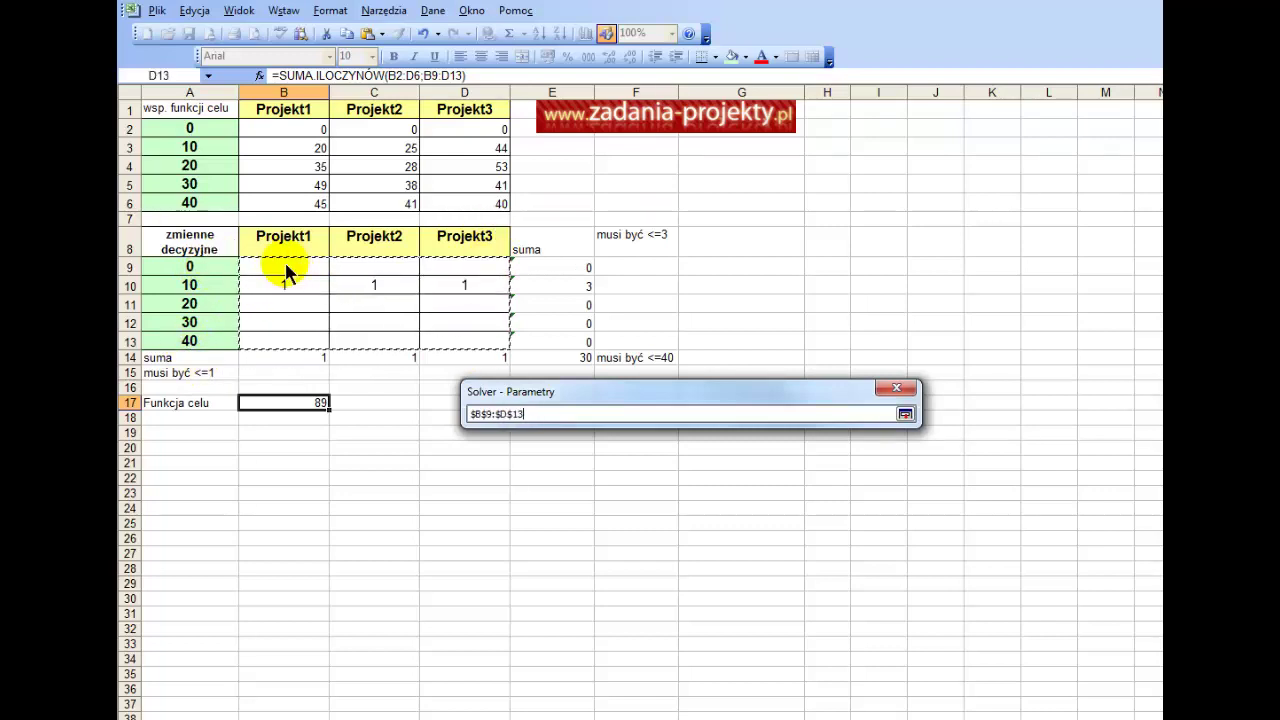
key("Return")
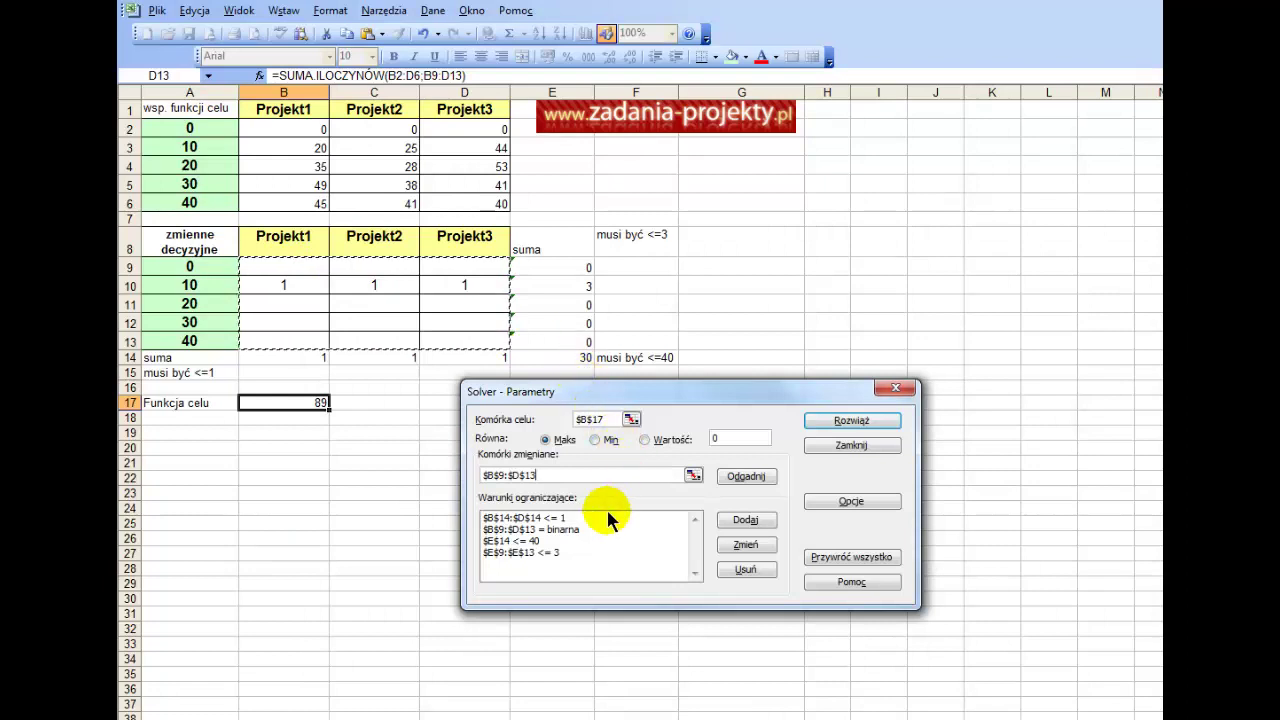
Change the binary constraint on B9:D13 to the bin relation with $E$17 as its constraint value.
left_click(536, 529)
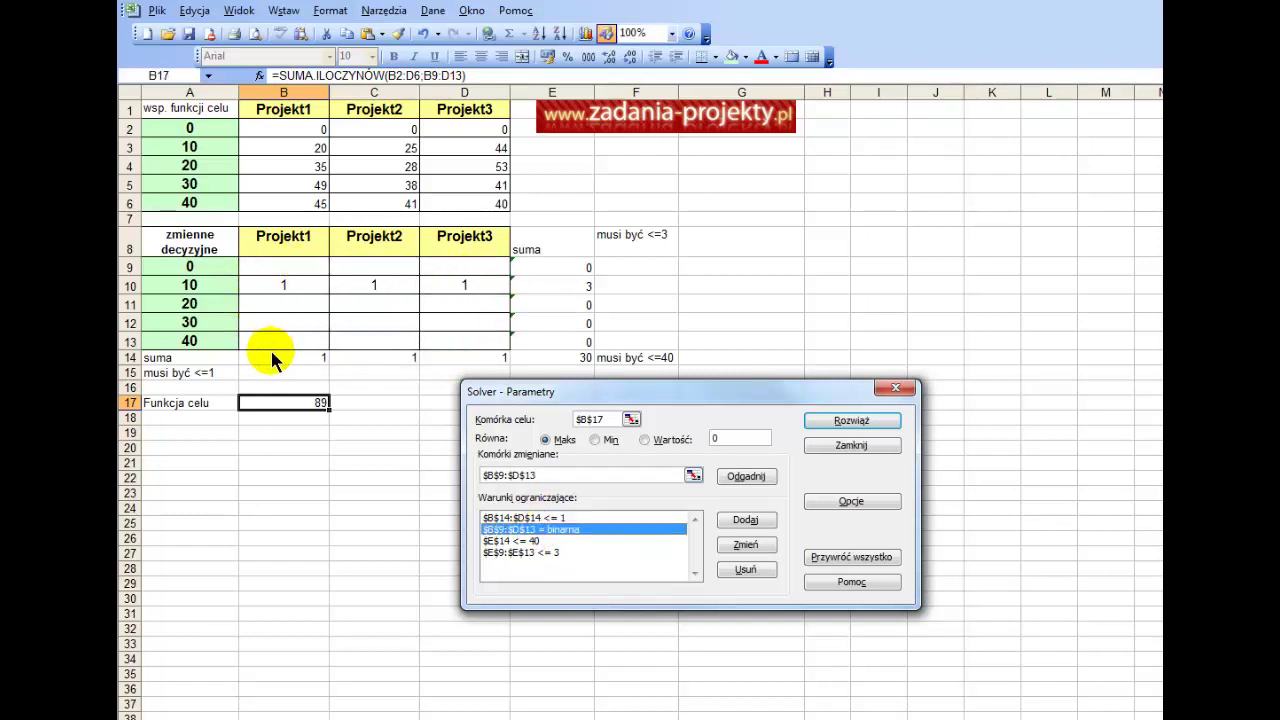
left_click(757, 550)
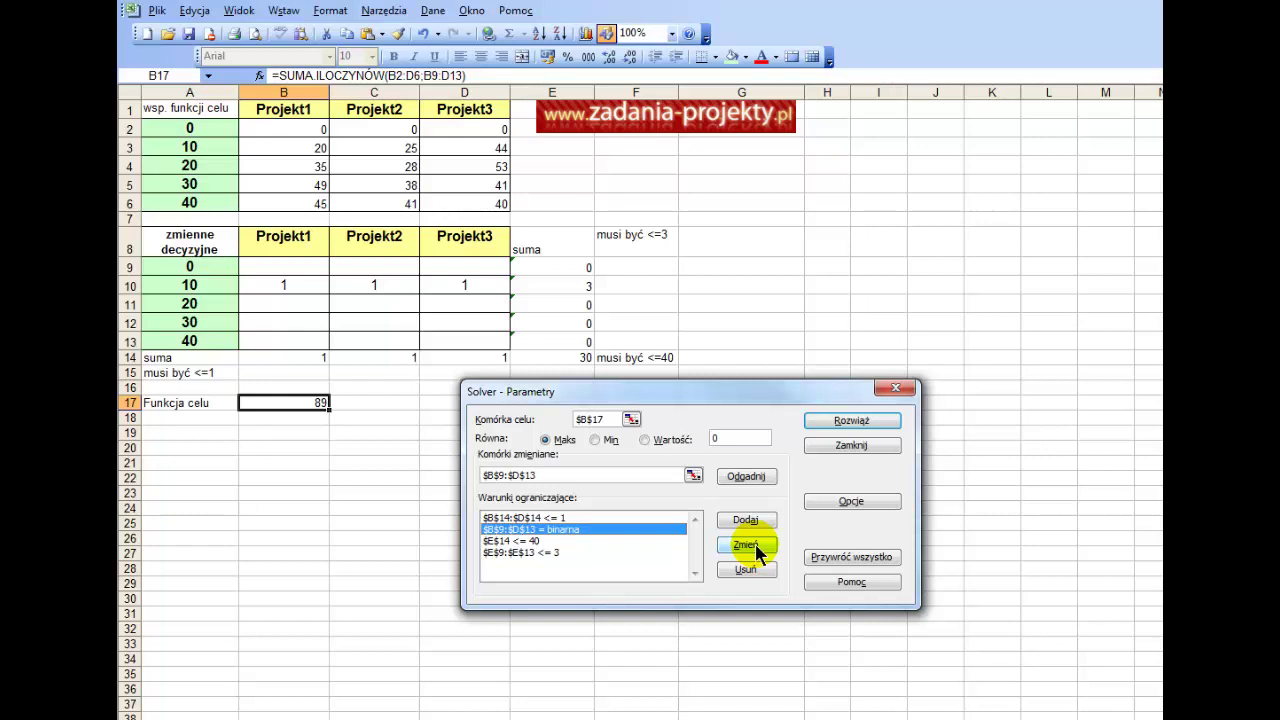
left_click(746, 545)
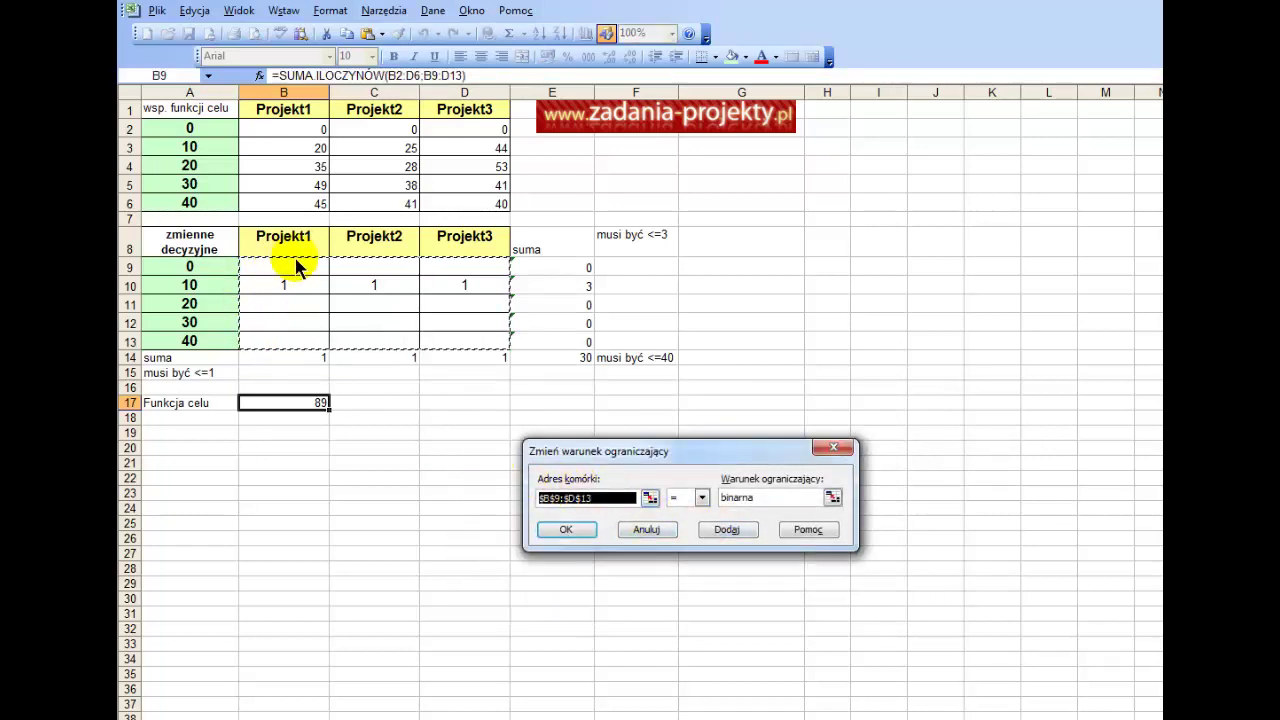
left_click(686, 490)
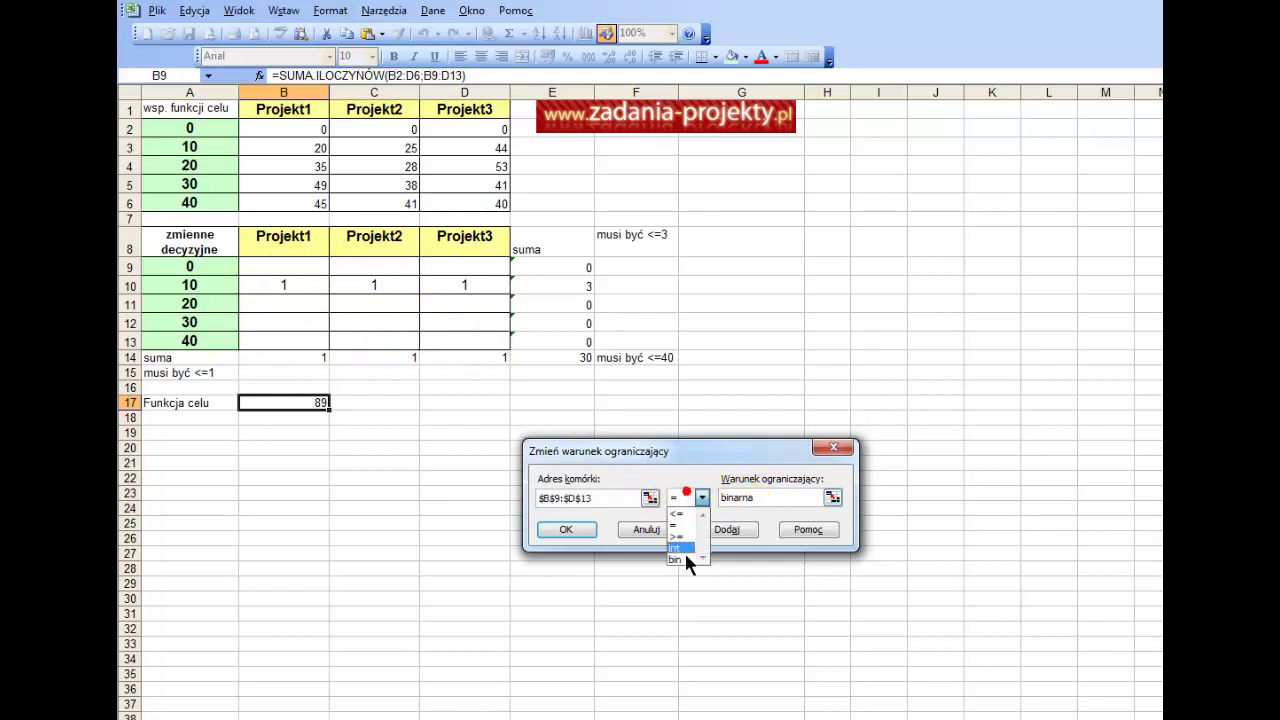
left_click(686, 560)
left_click(556, 403)
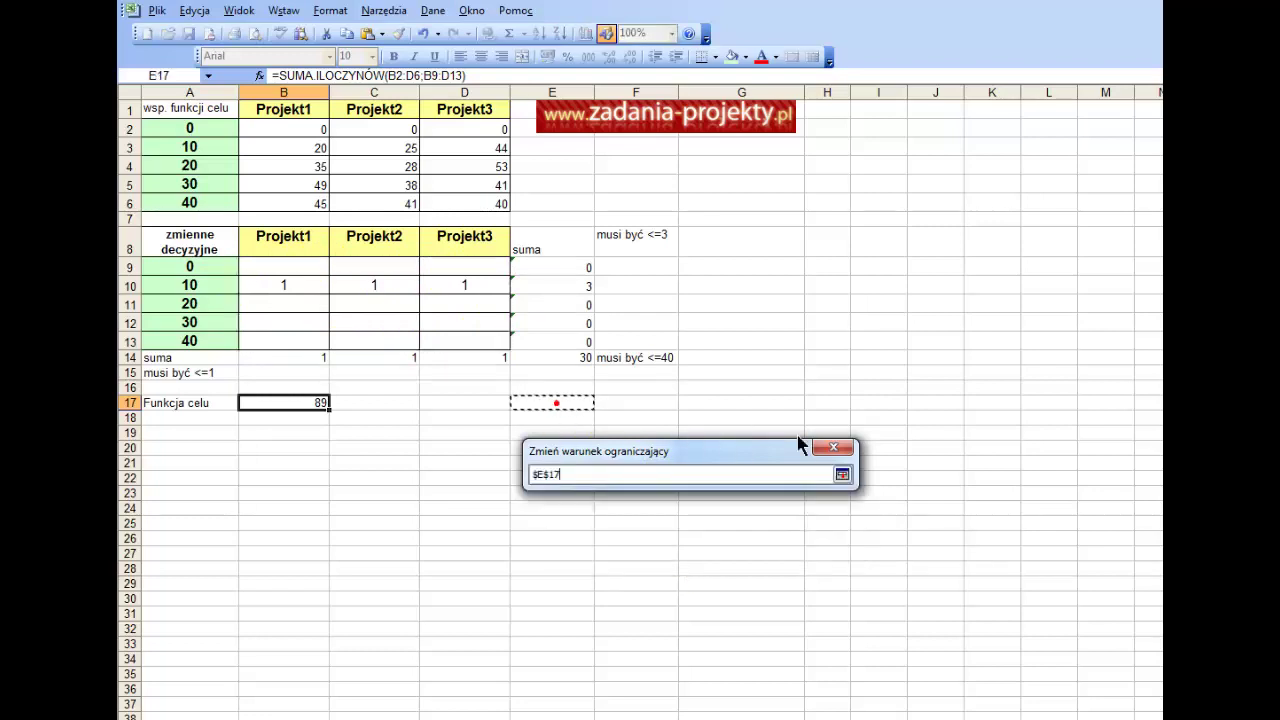
left_click(838, 476)
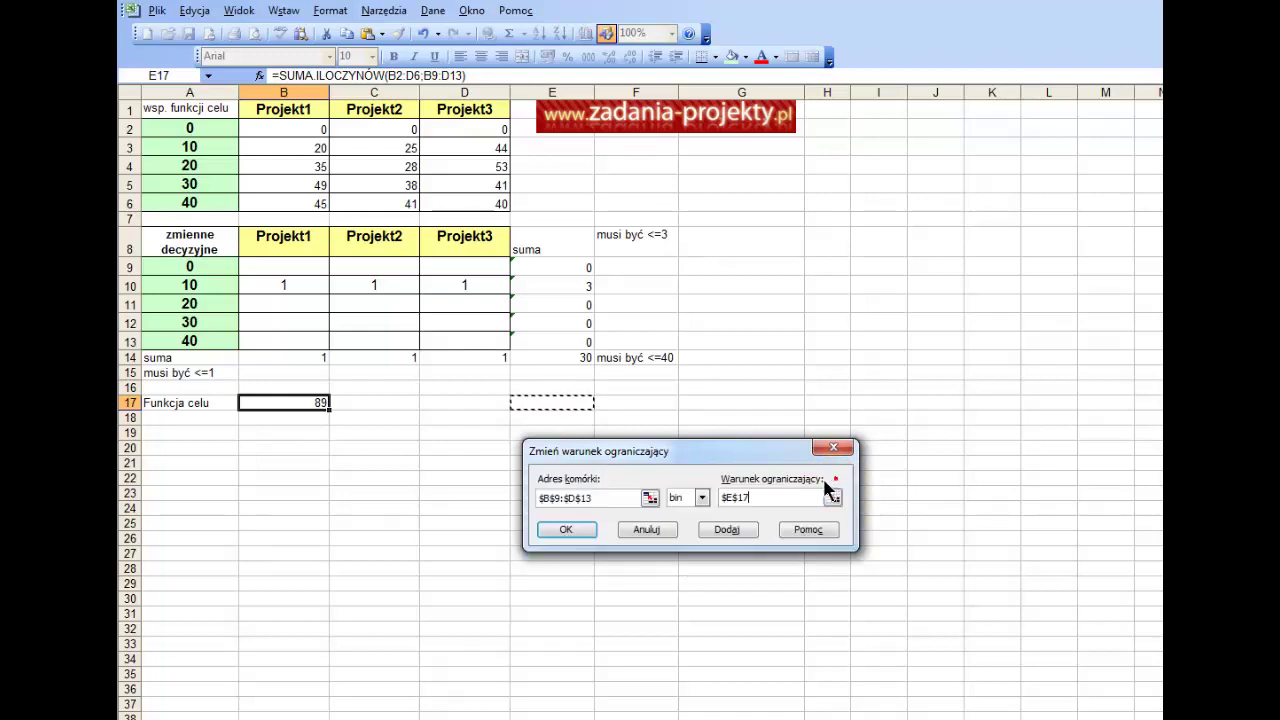
left_click(580, 532)
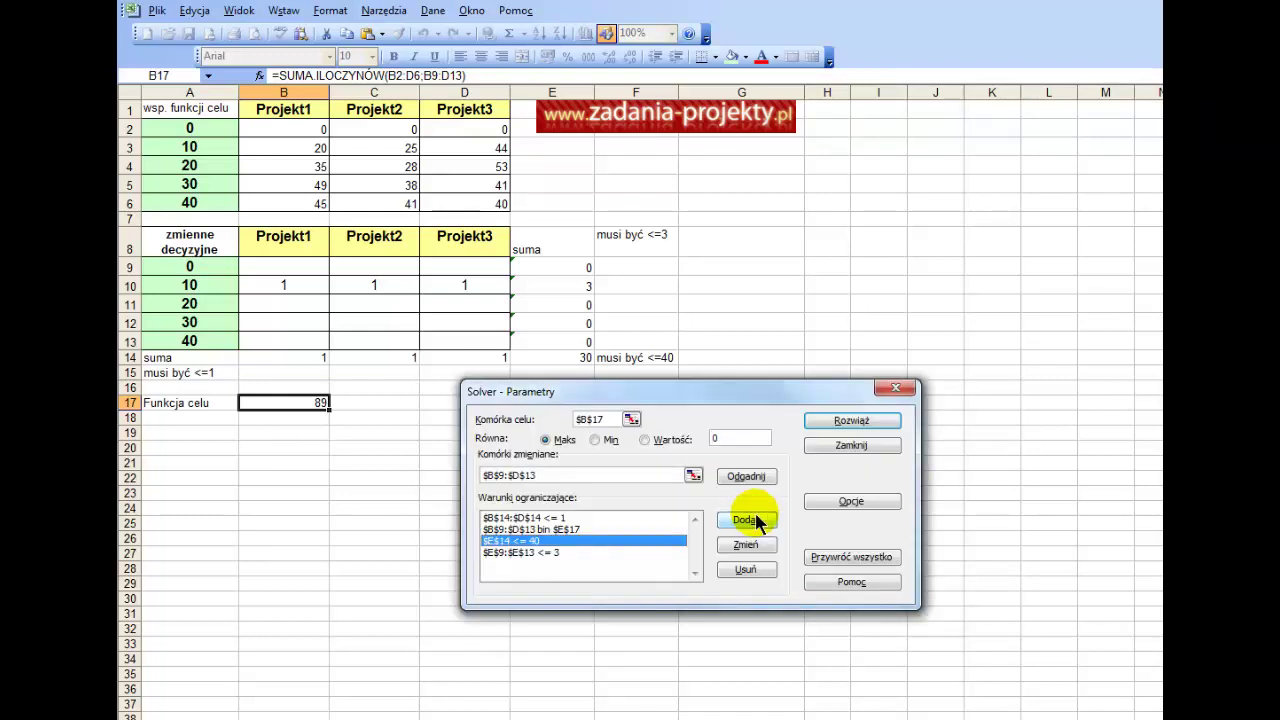
Review the definitions of the Solver constraints E14 <= 40, B14:D14 <= 1 and E9:E13 <= 3.
left_click(745, 545)
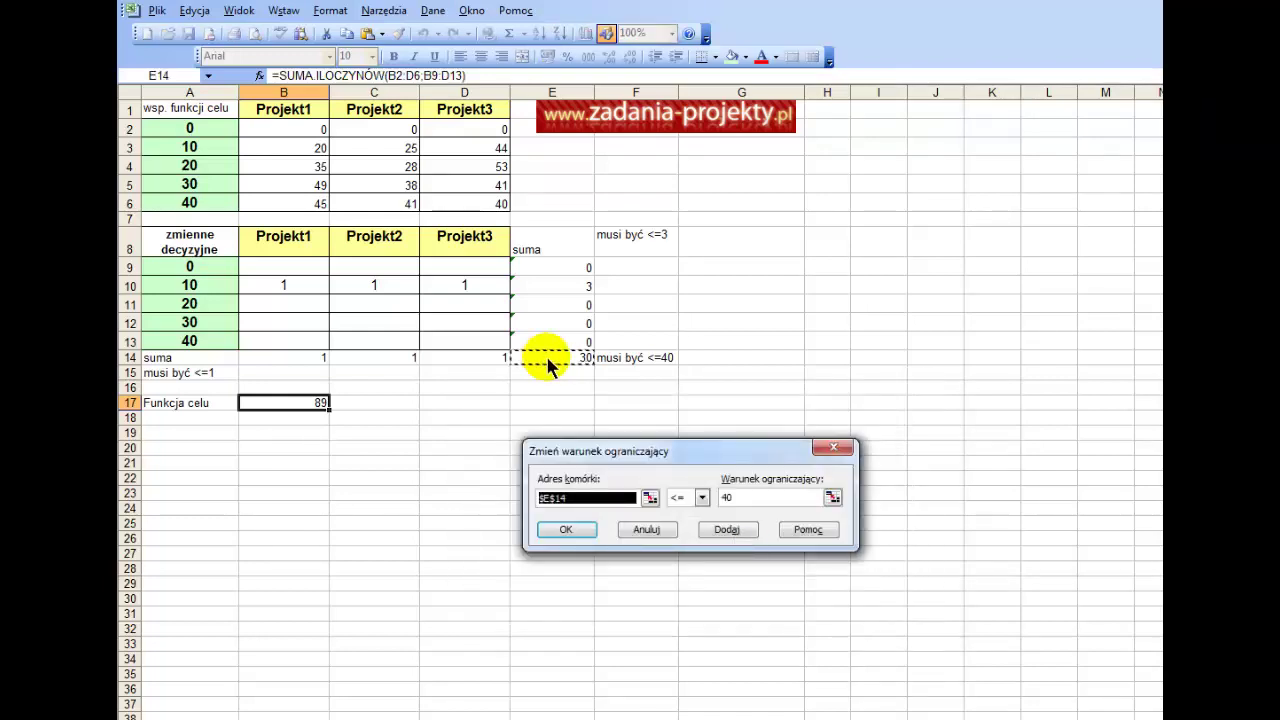
left_click(733, 499)
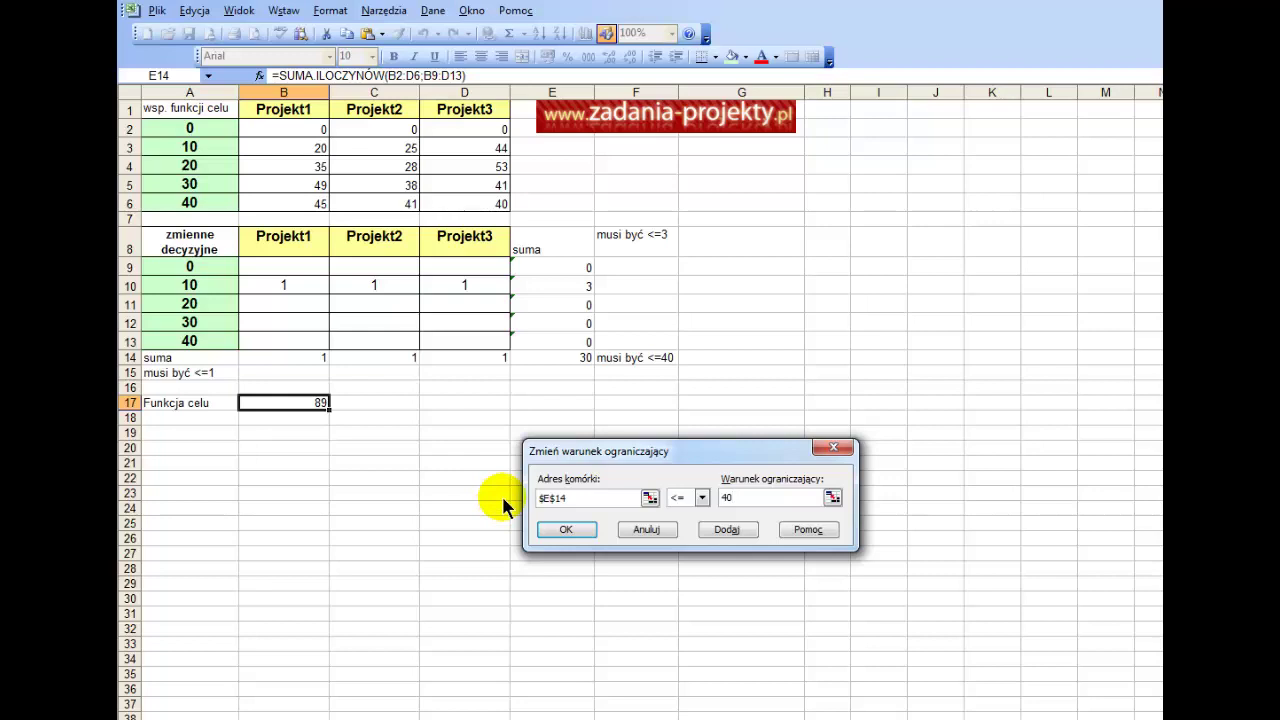
left_click(590, 529)
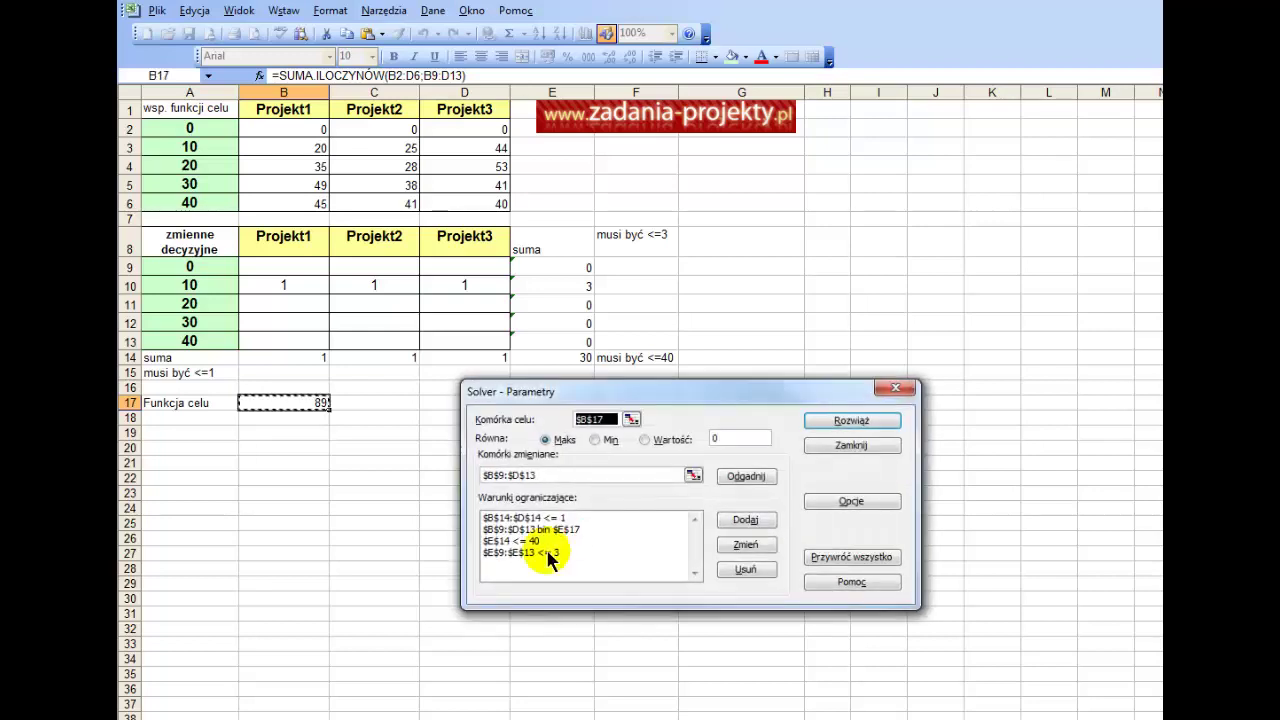
left_click(575, 517)
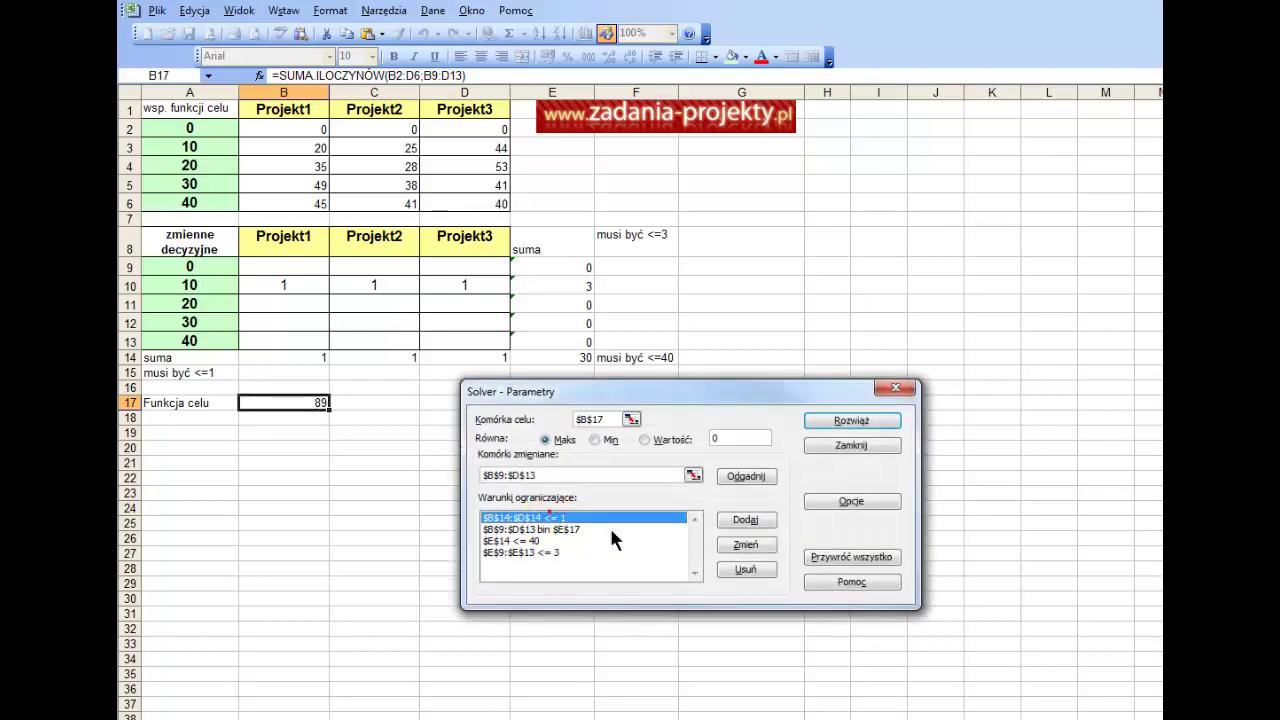
left_click(746, 544)
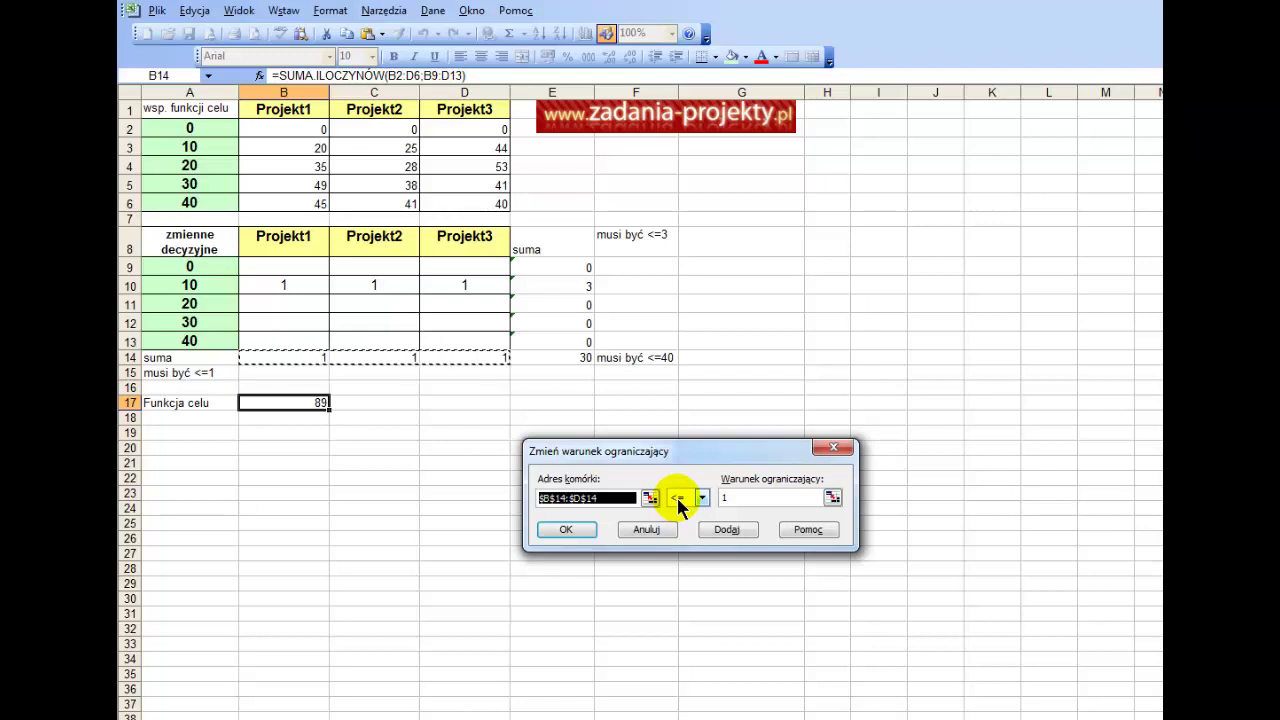
left_click(737, 497)
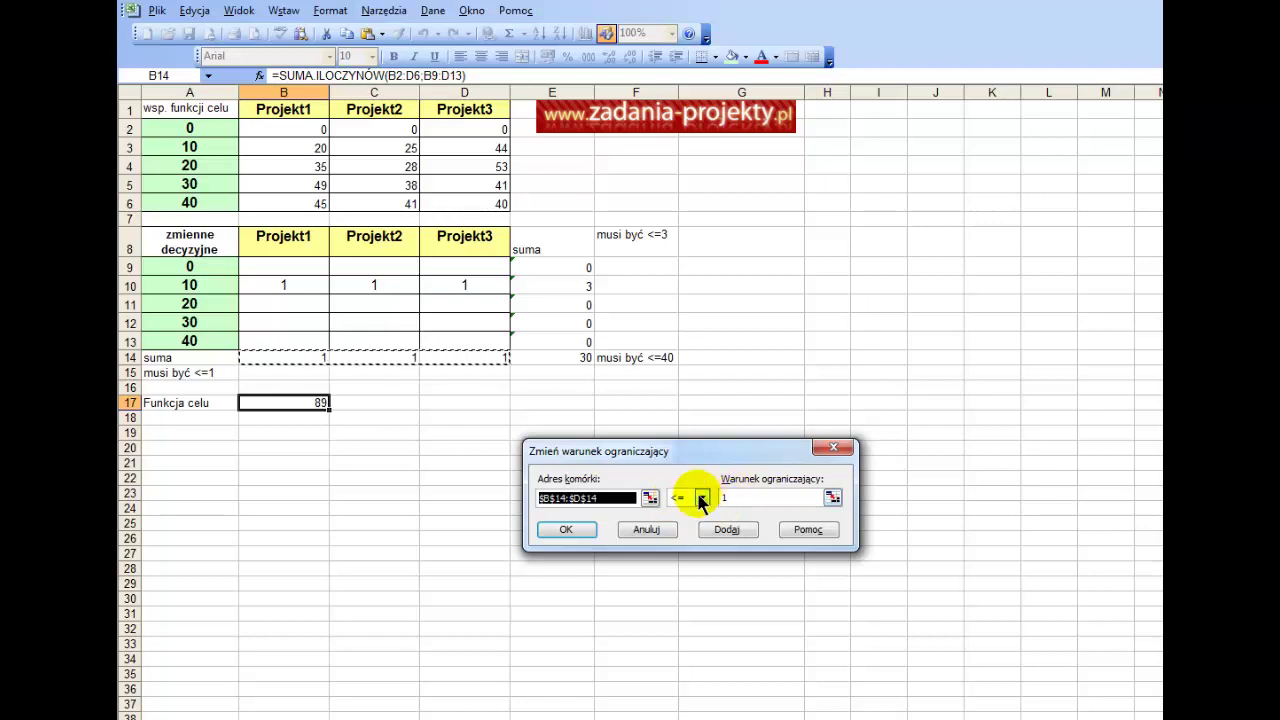
left_click(566, 536)
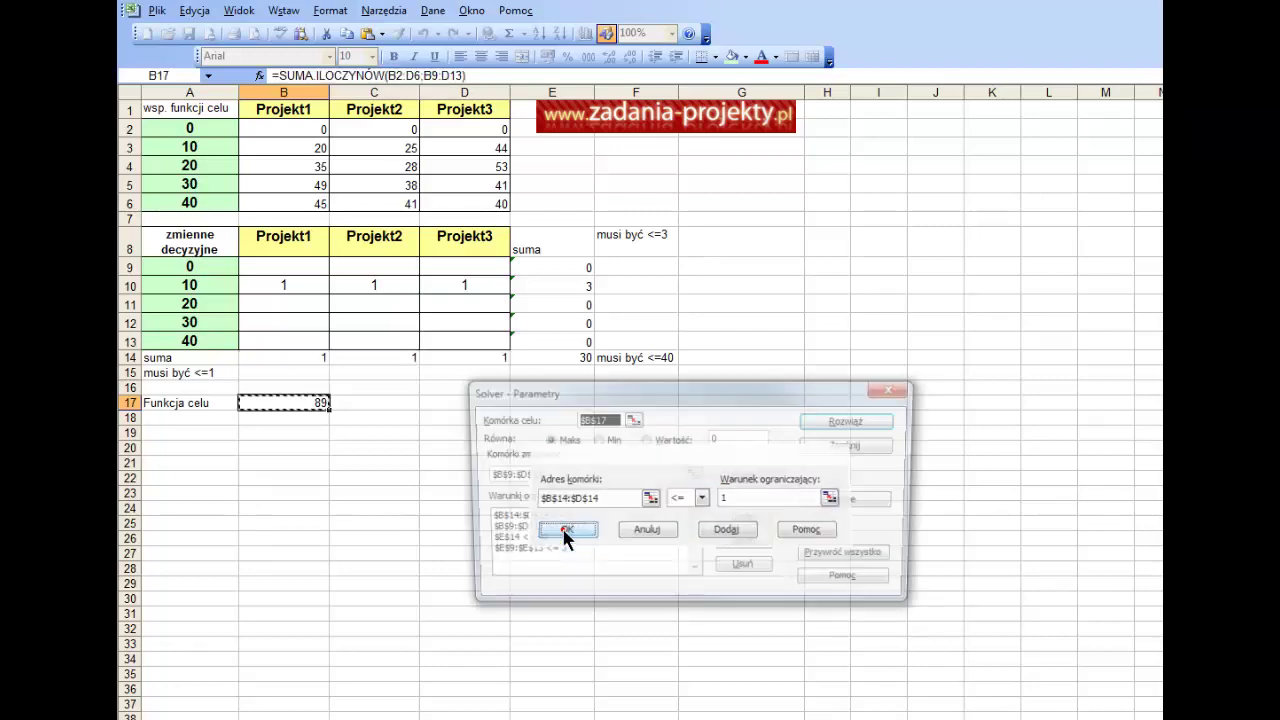
left_click(516, 555)
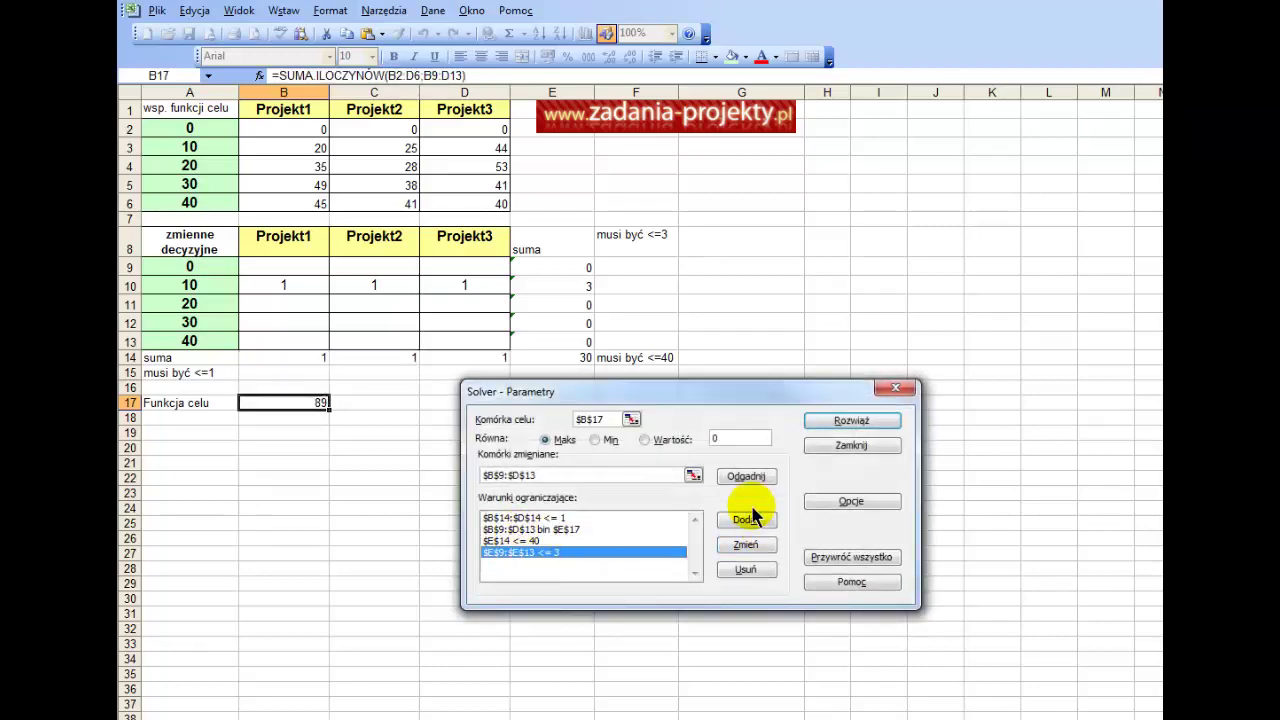
left_click(746, 544)
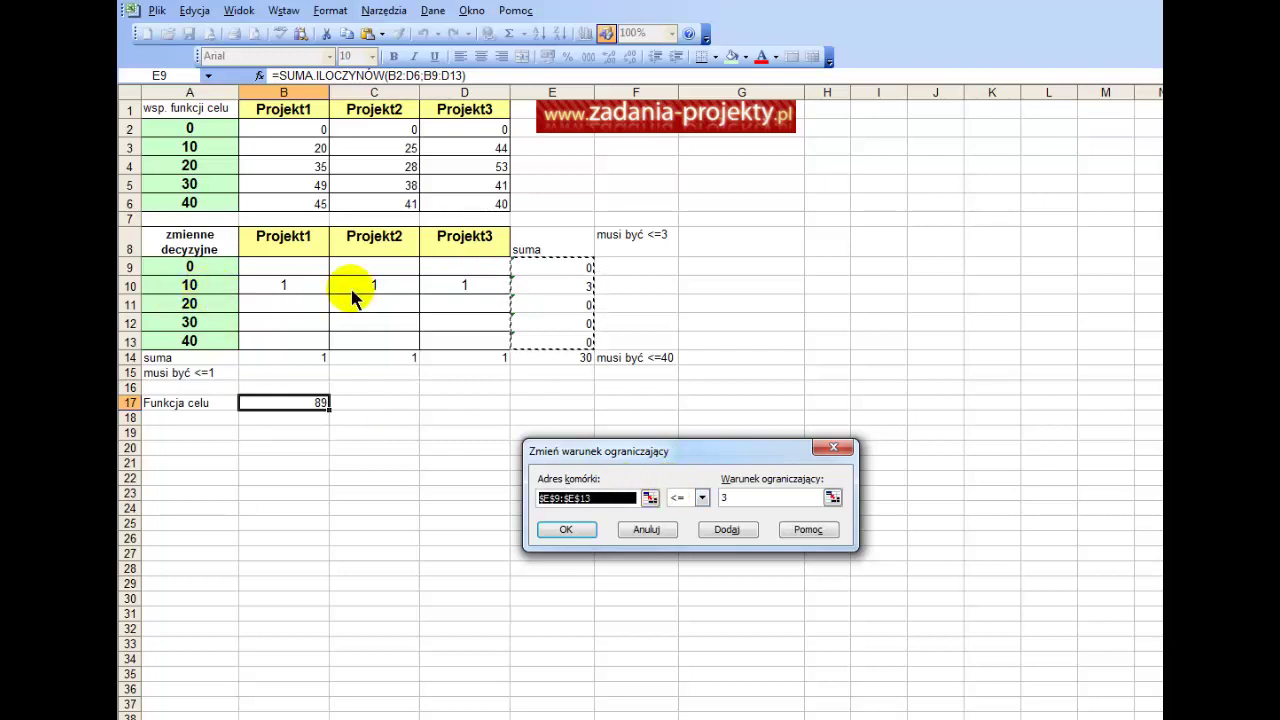
left_click(750, 498)
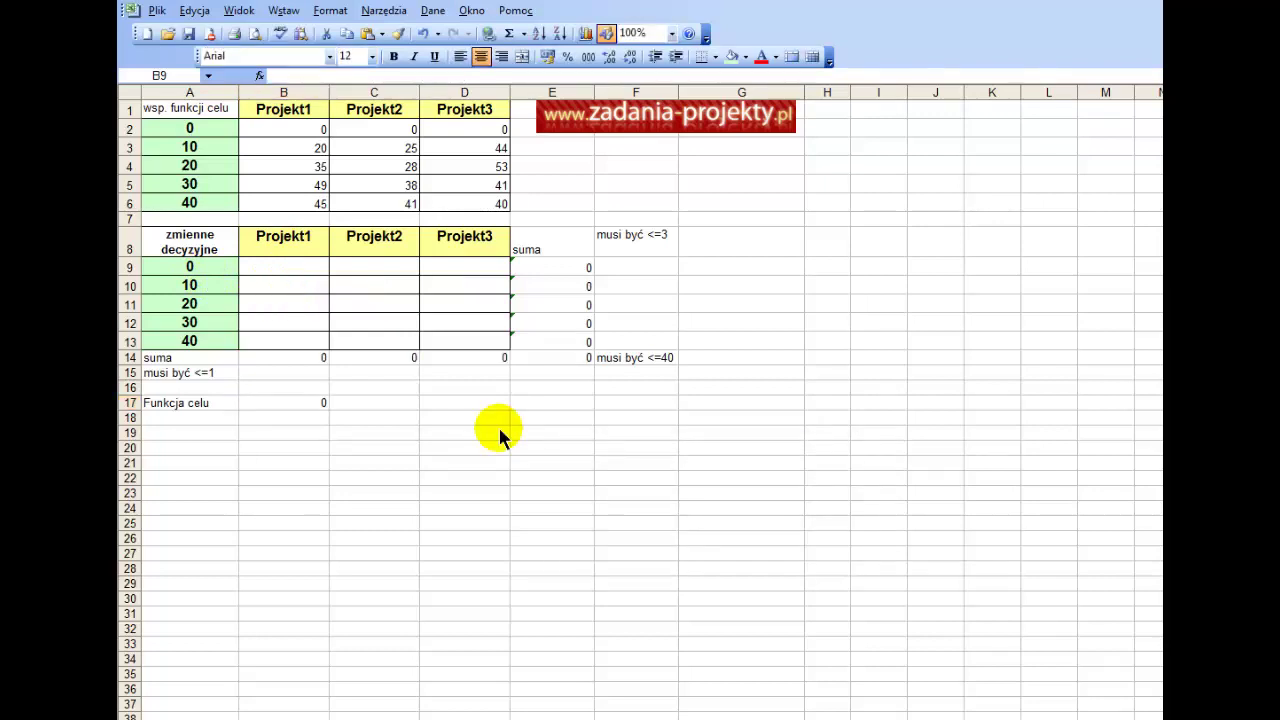
Run Solver to maximize B17 by changing the empty decision cells B9:D13 under the listed constraints.
left_click(440, 342, "shift")
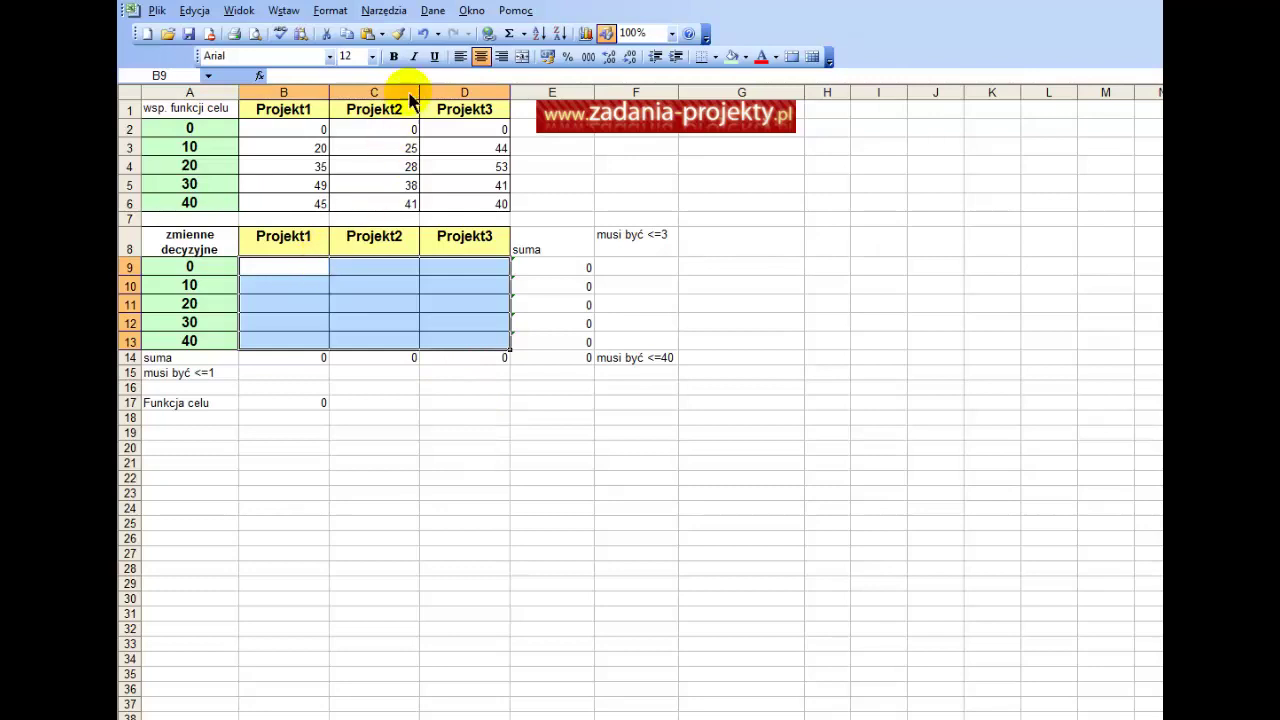
left_click(398, 11)
left_click(274, 314)
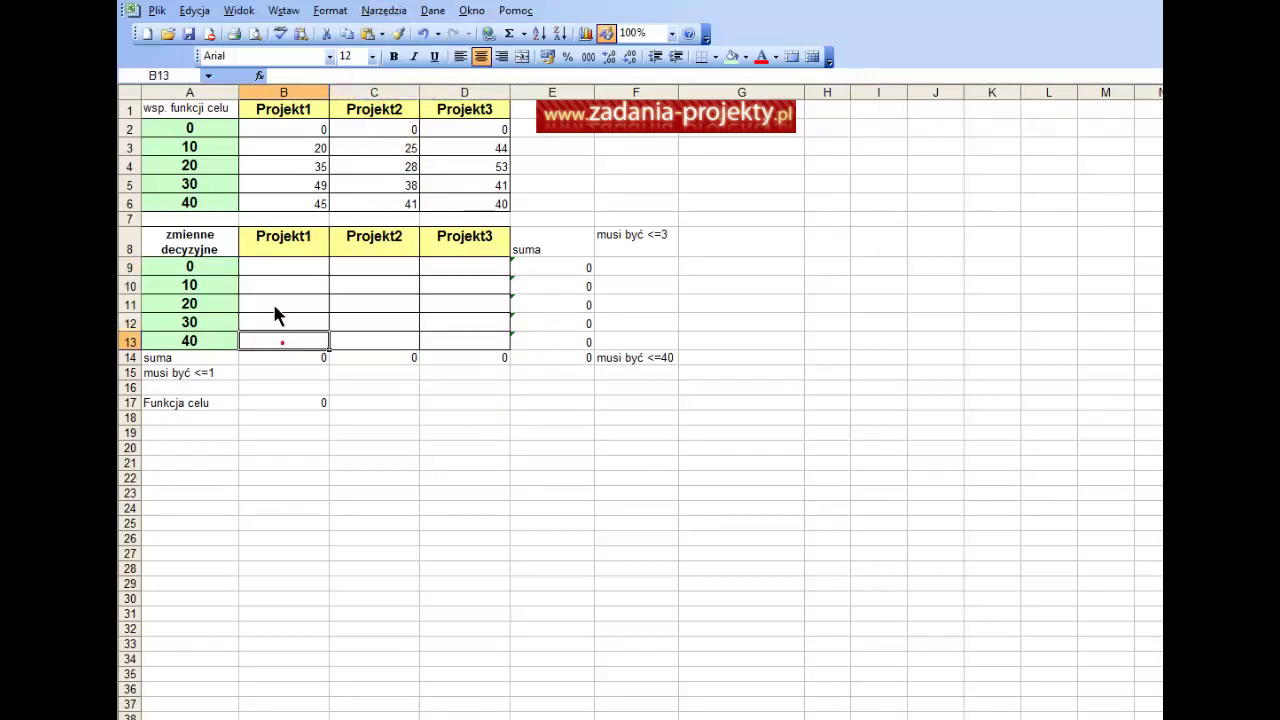
left_click_drag(283, 266, 494, 357)
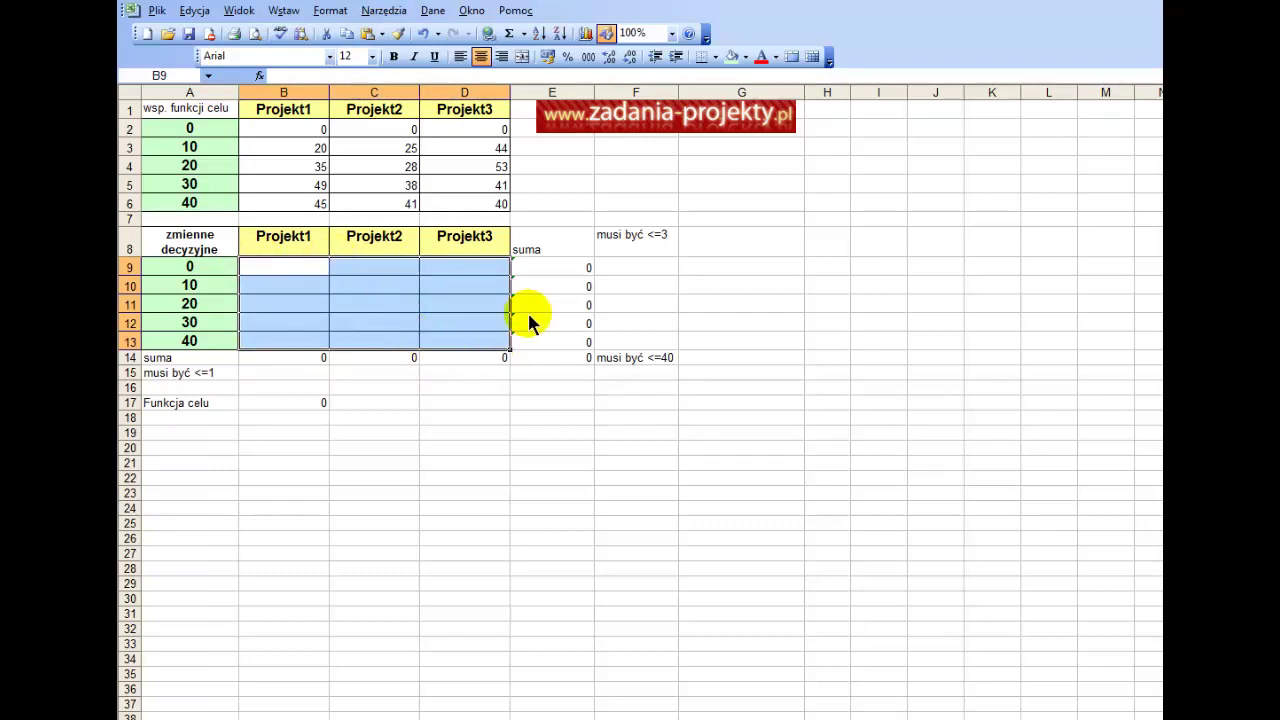
left_click(385, 11)
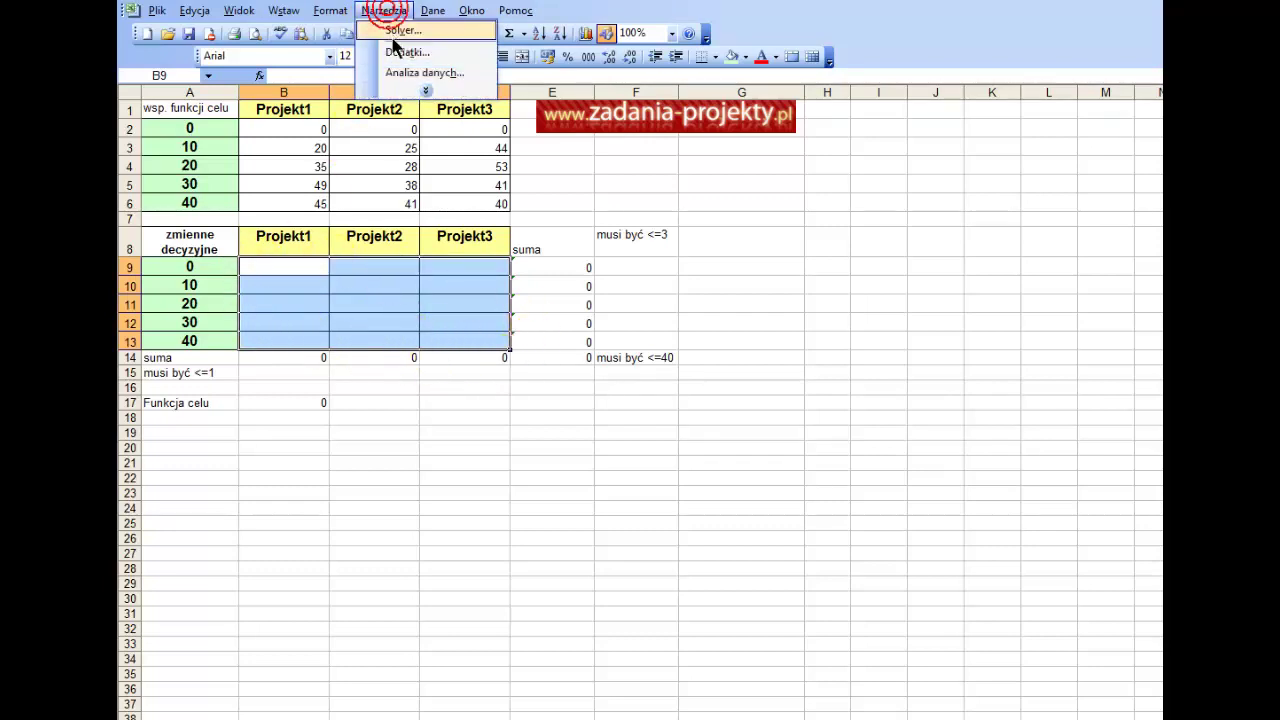
left_click(397, 33)
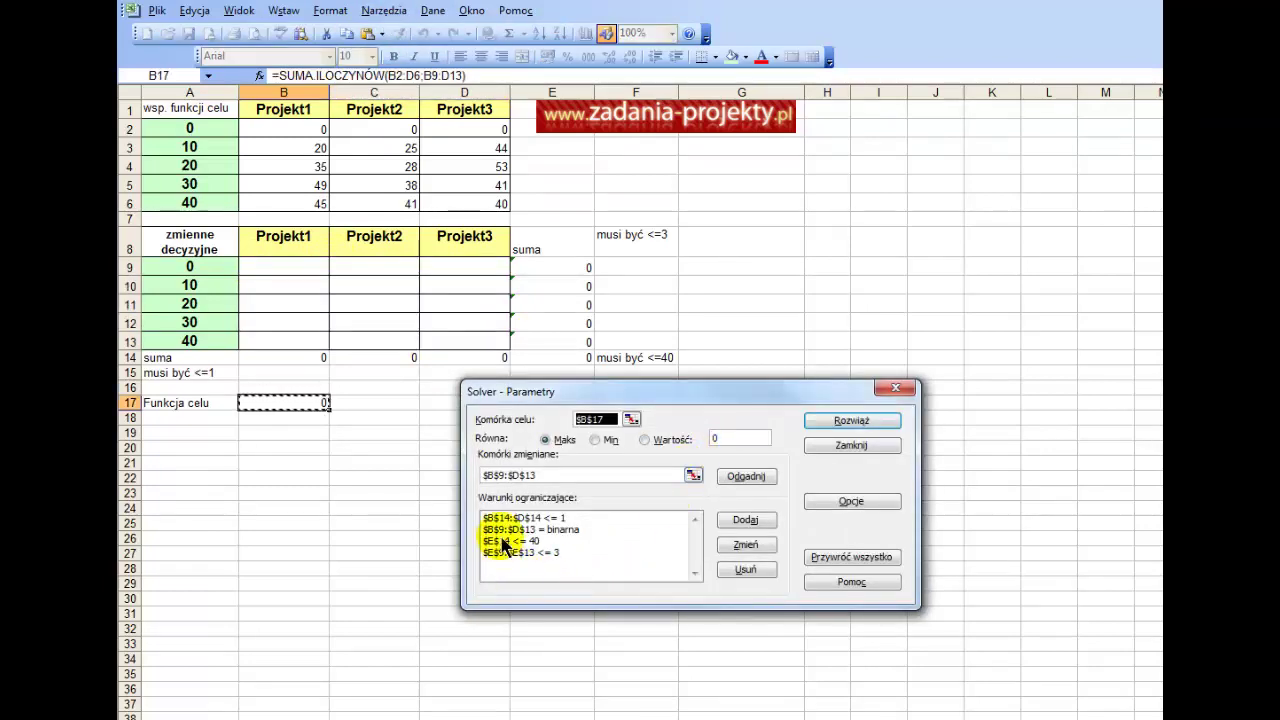
left_click(850, 421)
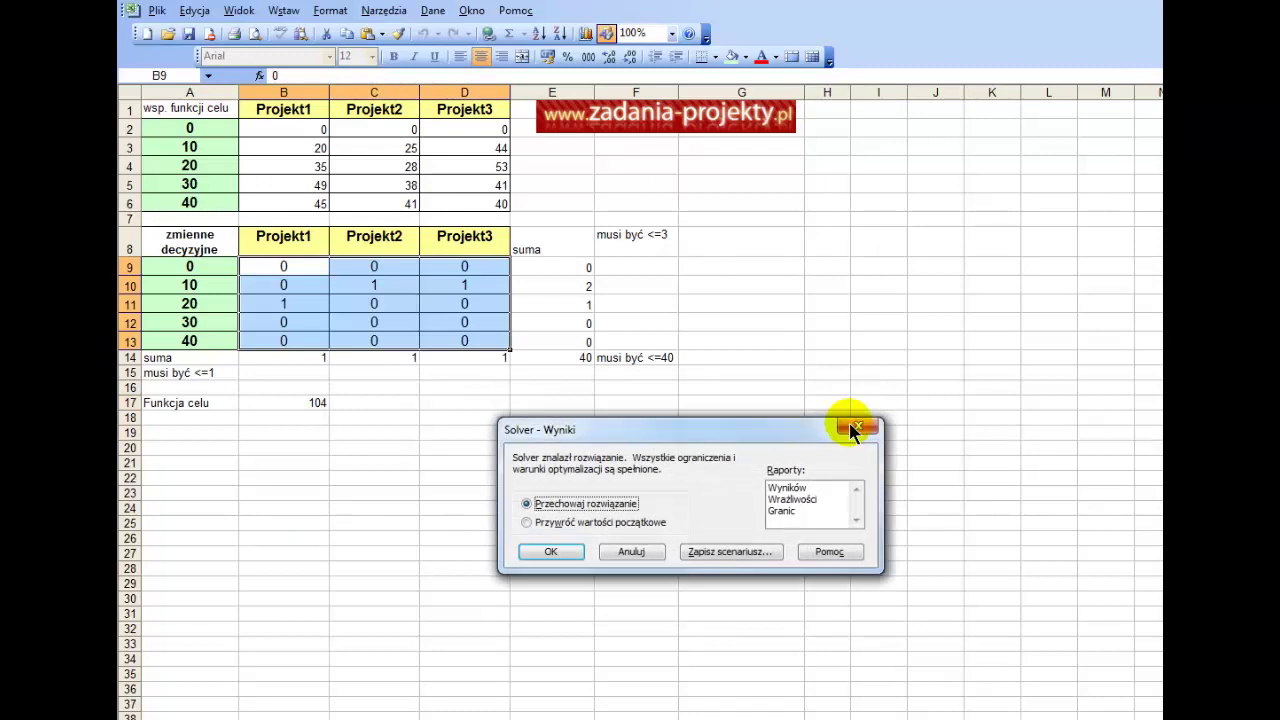
Keep the Solver solution and request the Wyników, Wrażliwości and Granic reports.
left_click(807, 487)
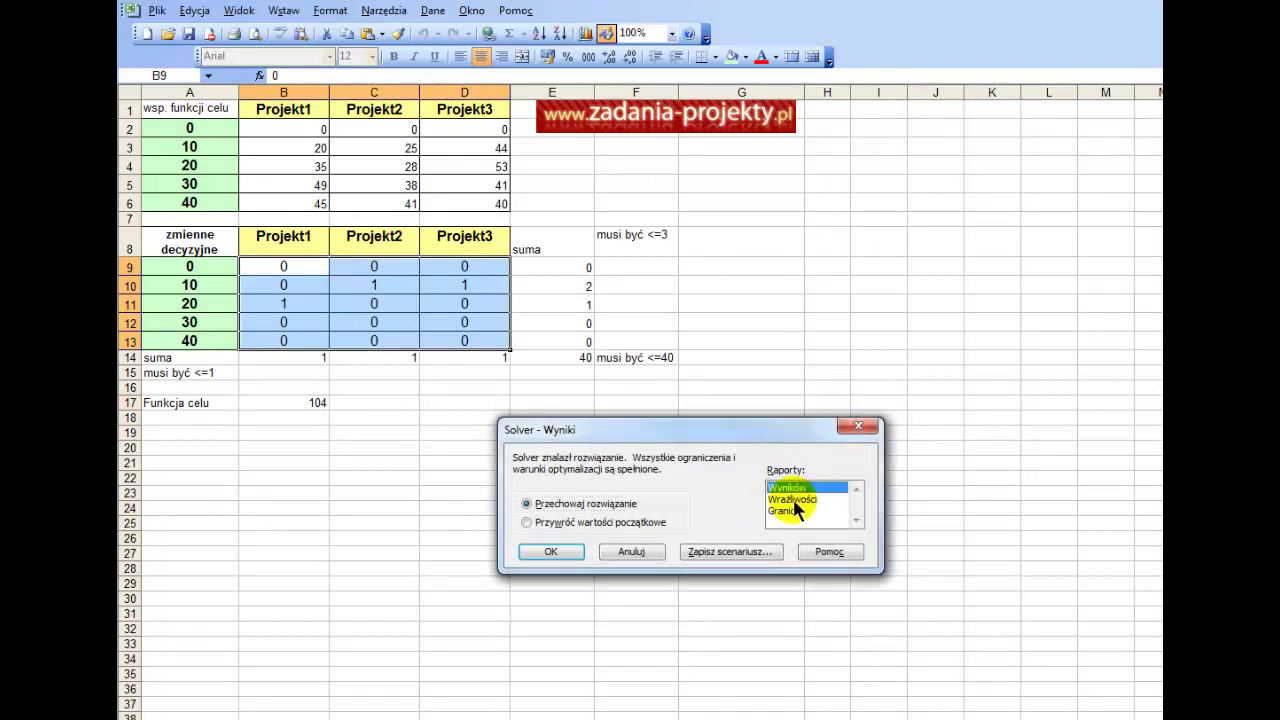
left_click(792, 498)
left_click(781, 511)
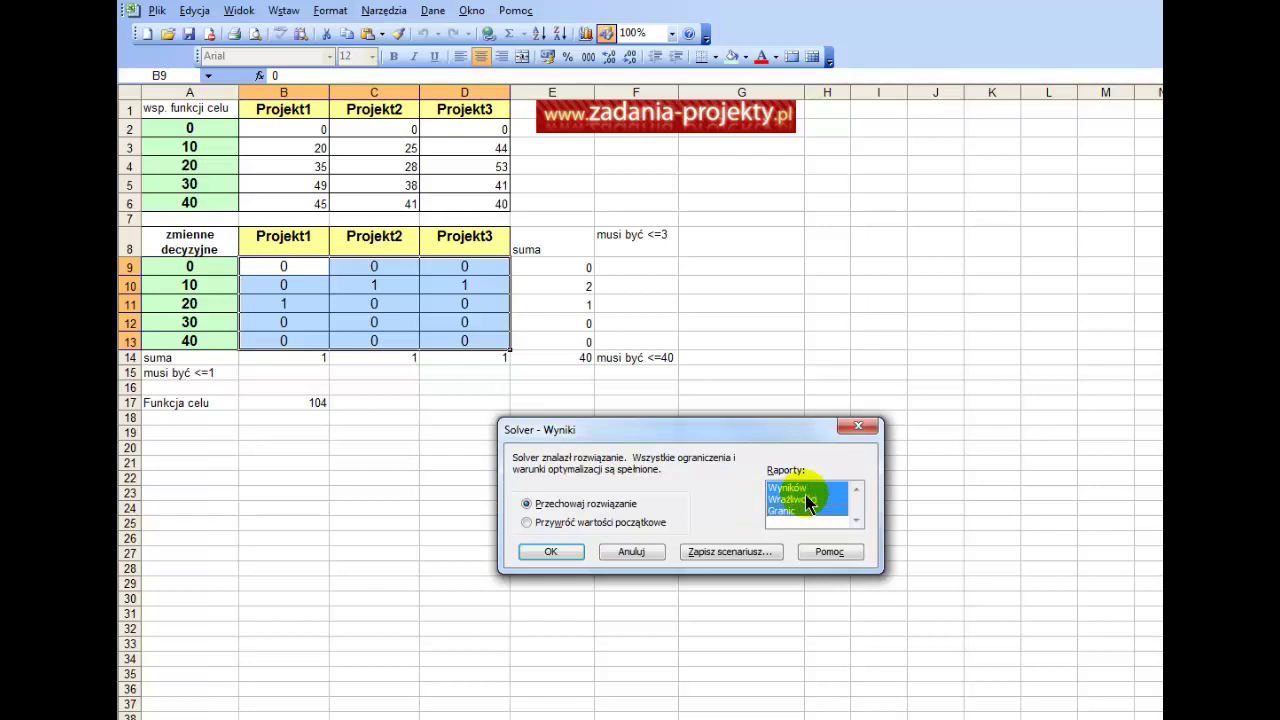
left_click(558, 552)
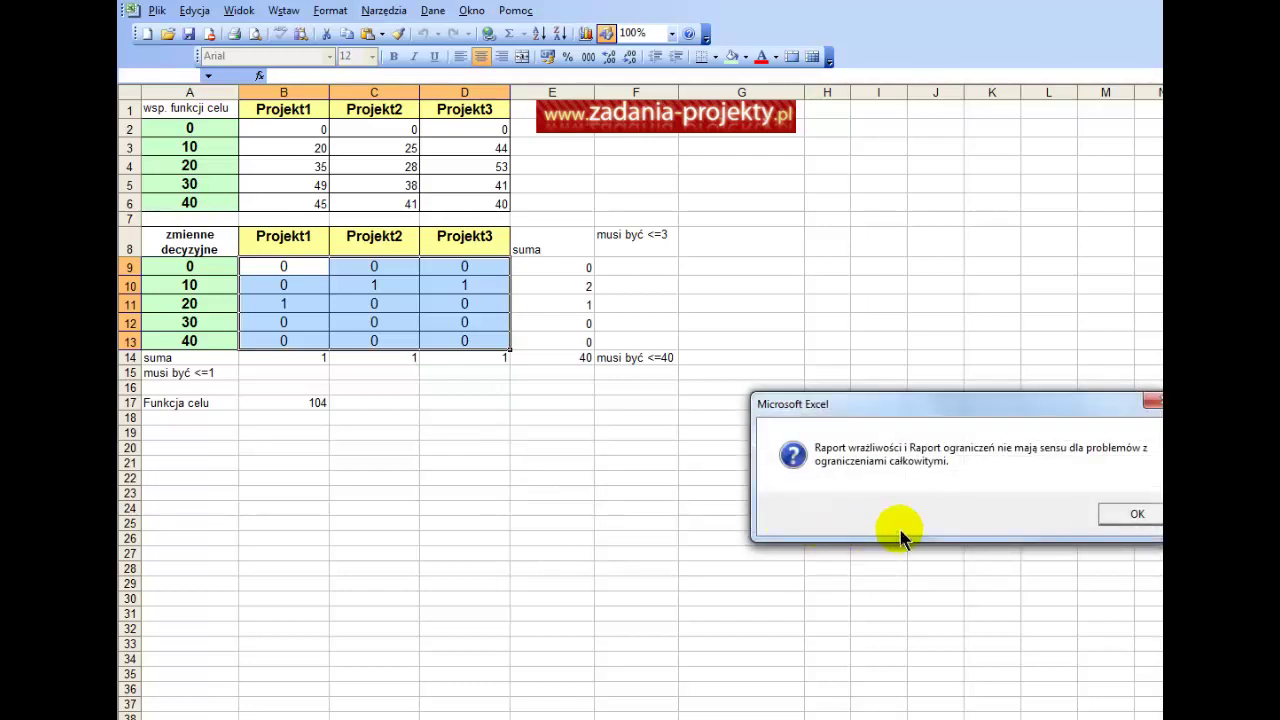
Dismiss the message about sensitivity and limits reports for integer-constrained problems and return to the worksheet.
left_click_drag(975, 392, 821, 315)
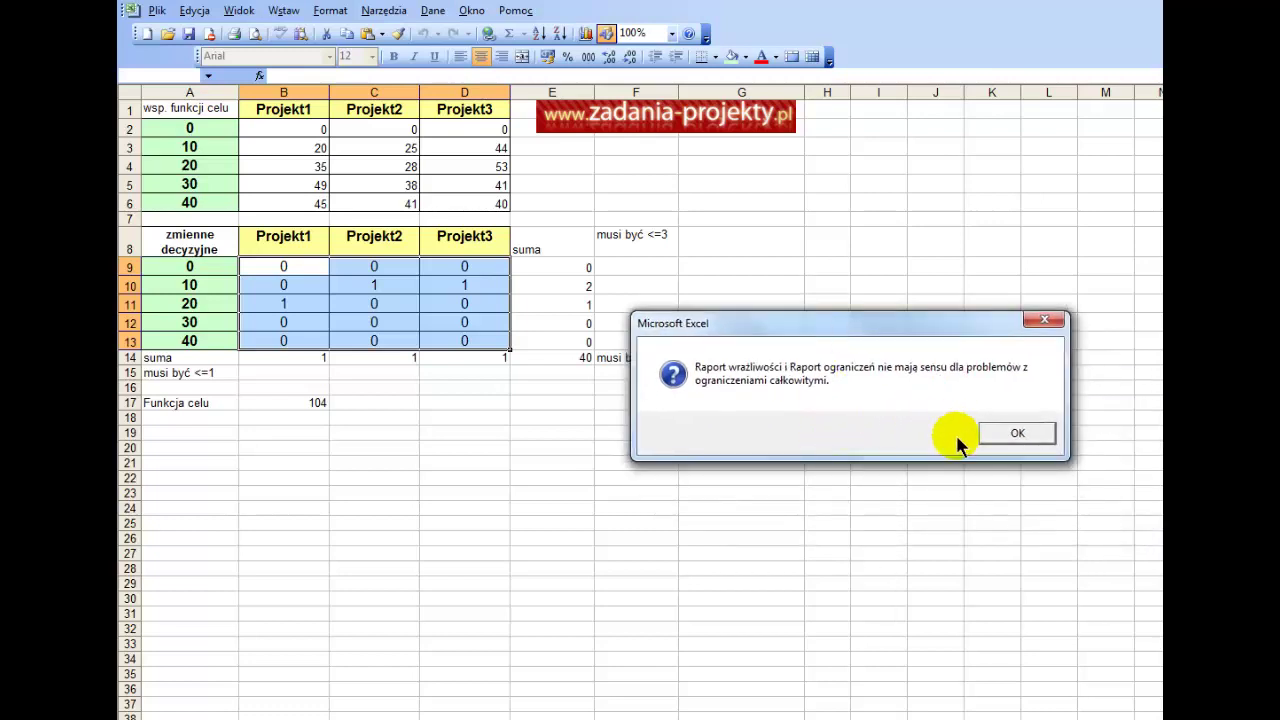
left_click(1017, 432)
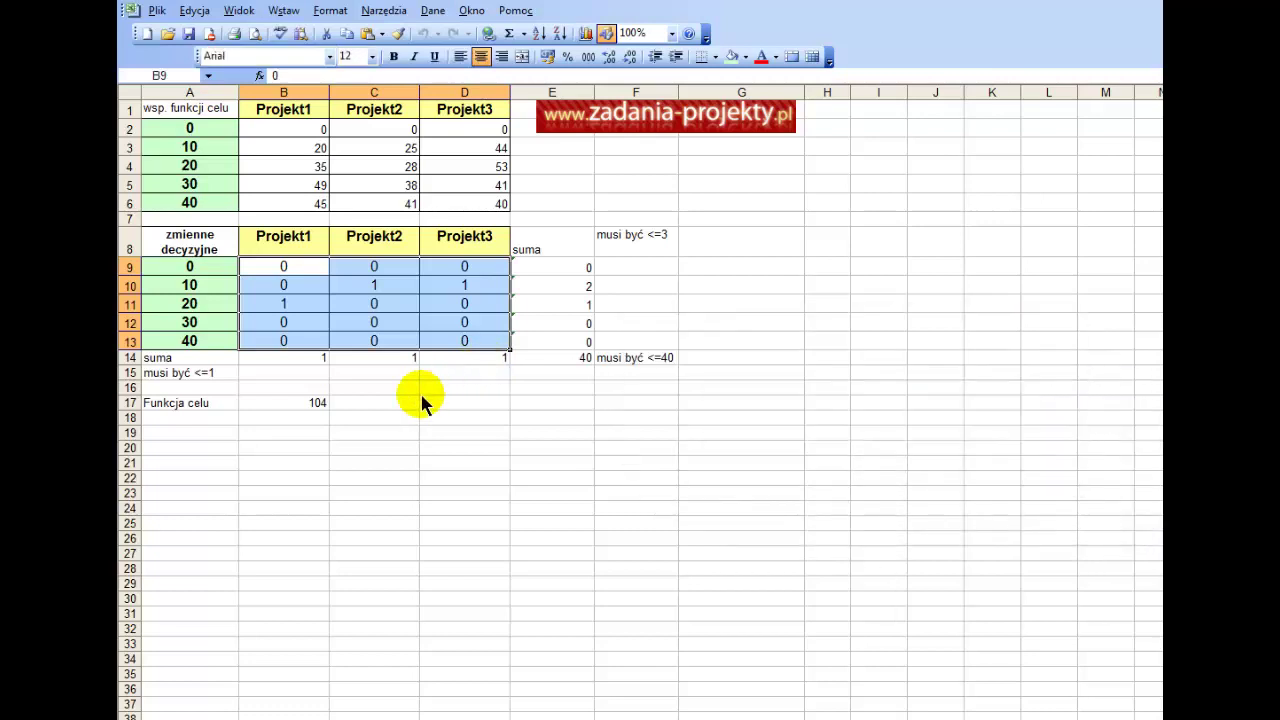
left_click(424, 391)
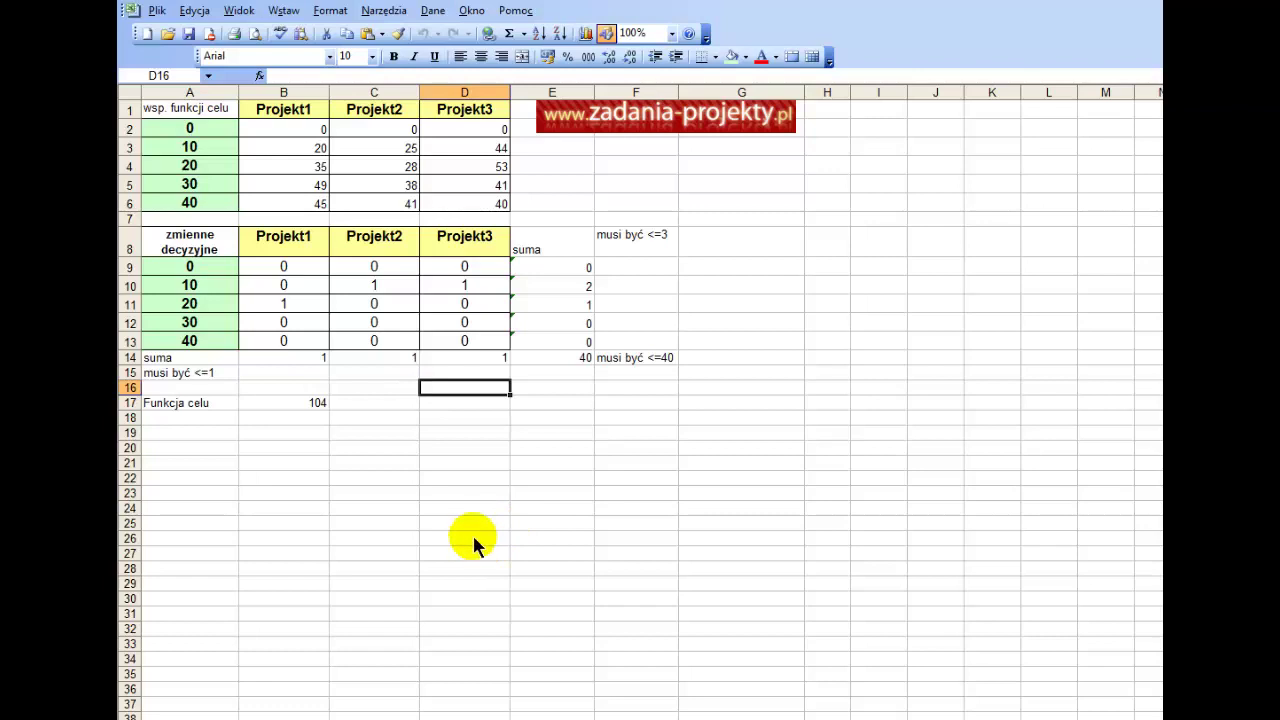
Examine the objective value in B17 and the selected project allocations in B11, C10 and D10 with their row amounts.
left_click(190, 405)
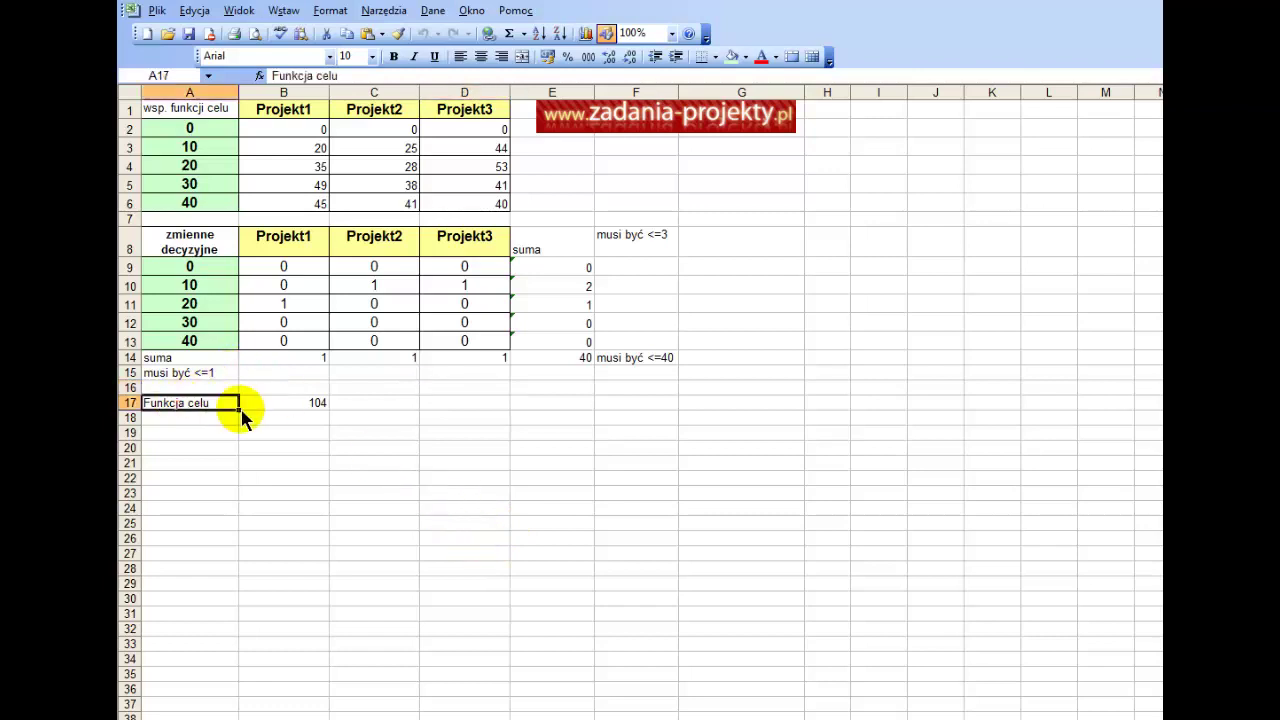
left_click(281, 404)
left_click(281, 404)
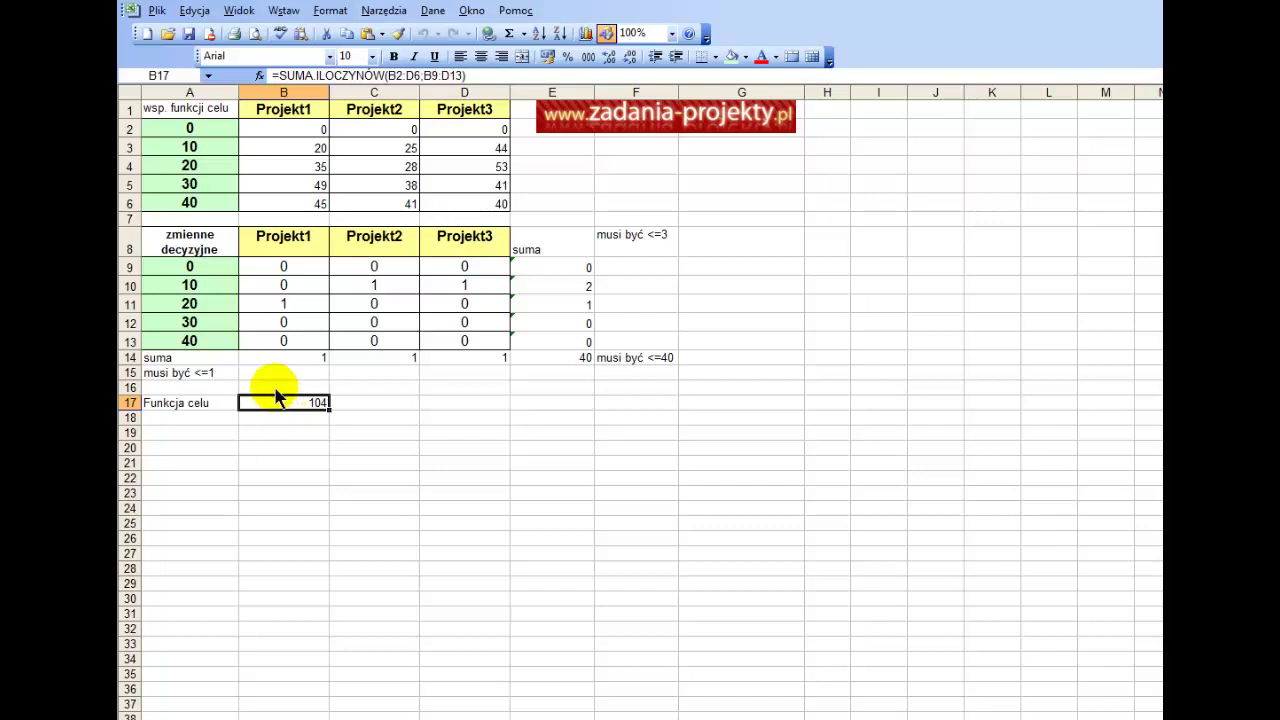
left_click(198, 310)
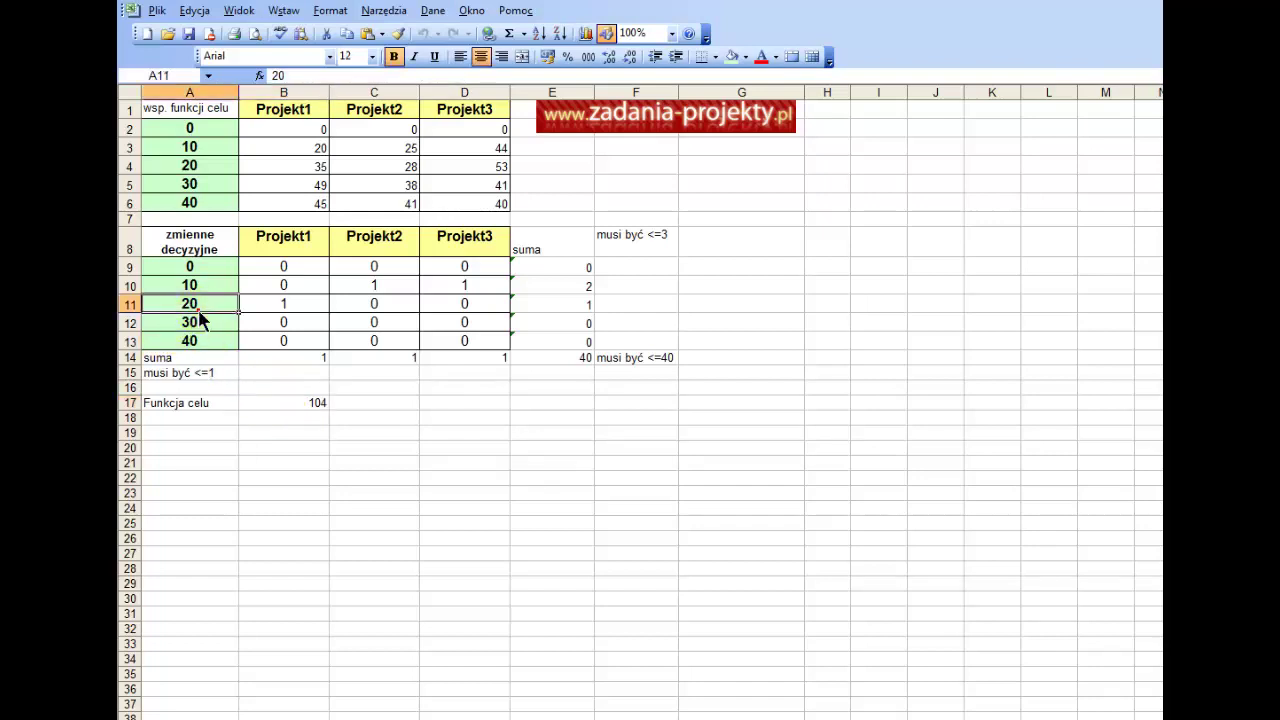
left_click(285, 306)
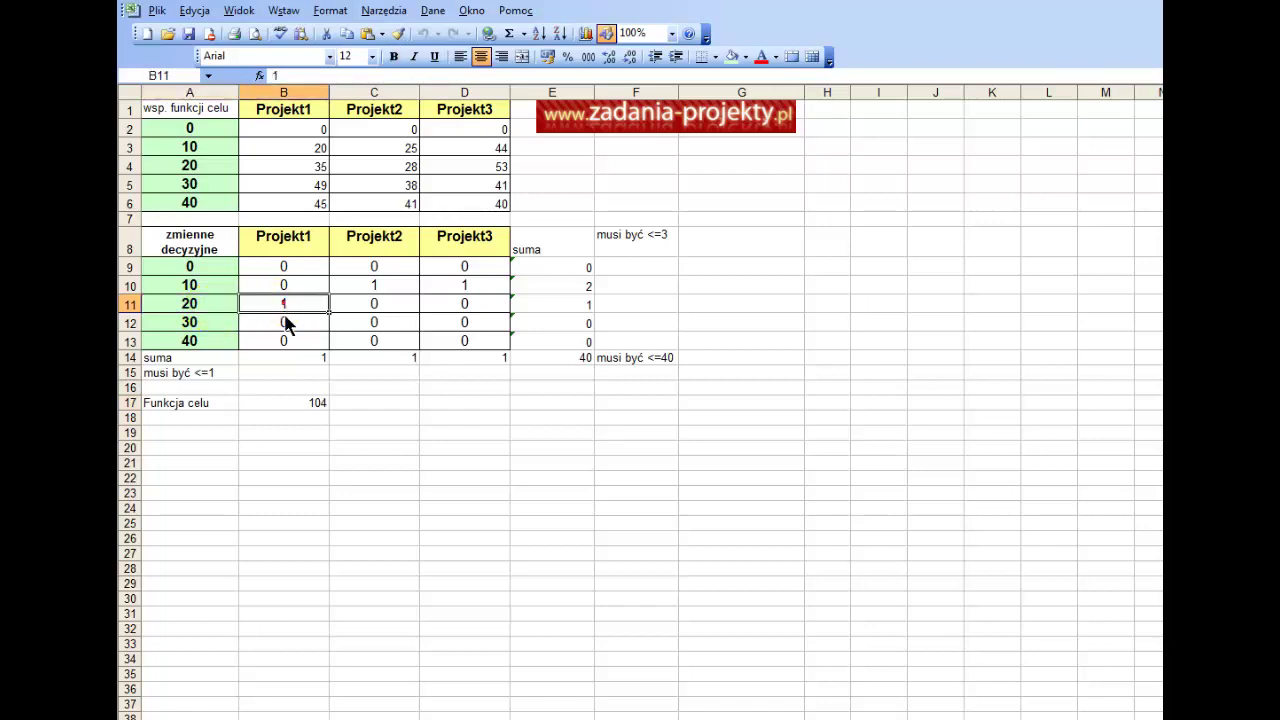
left_click(185, 287)
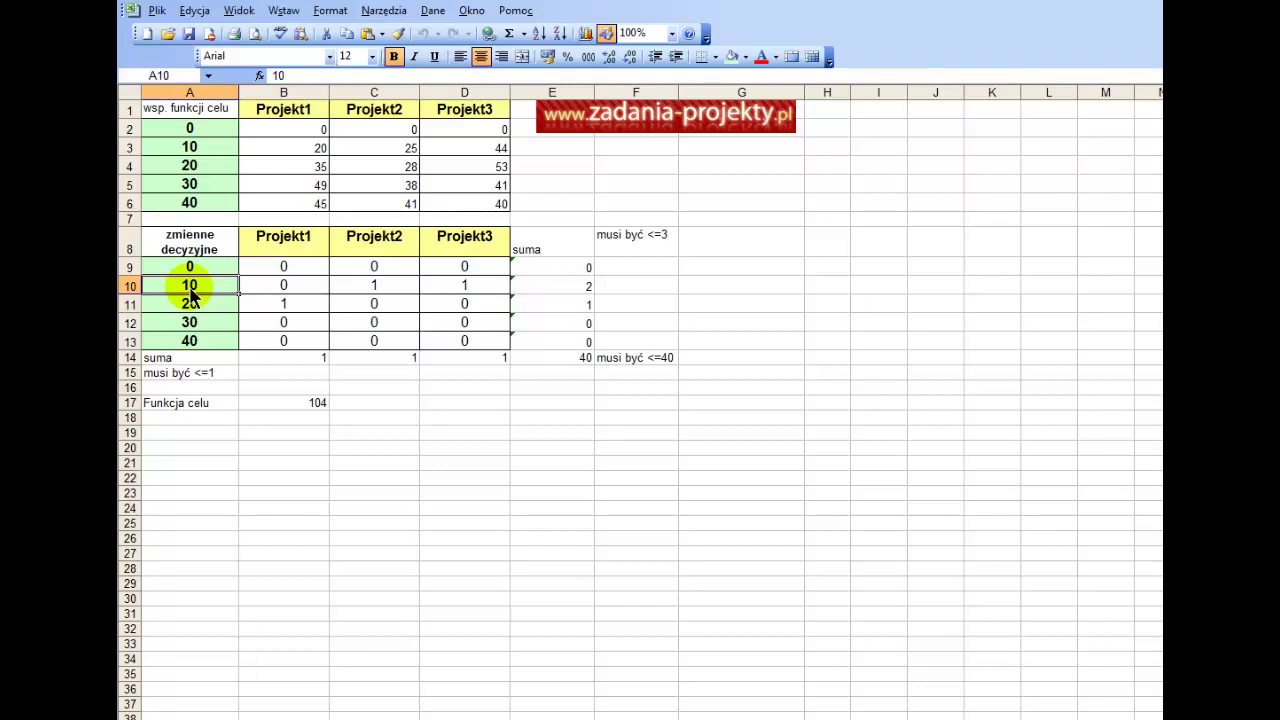
left_click(372, 290)
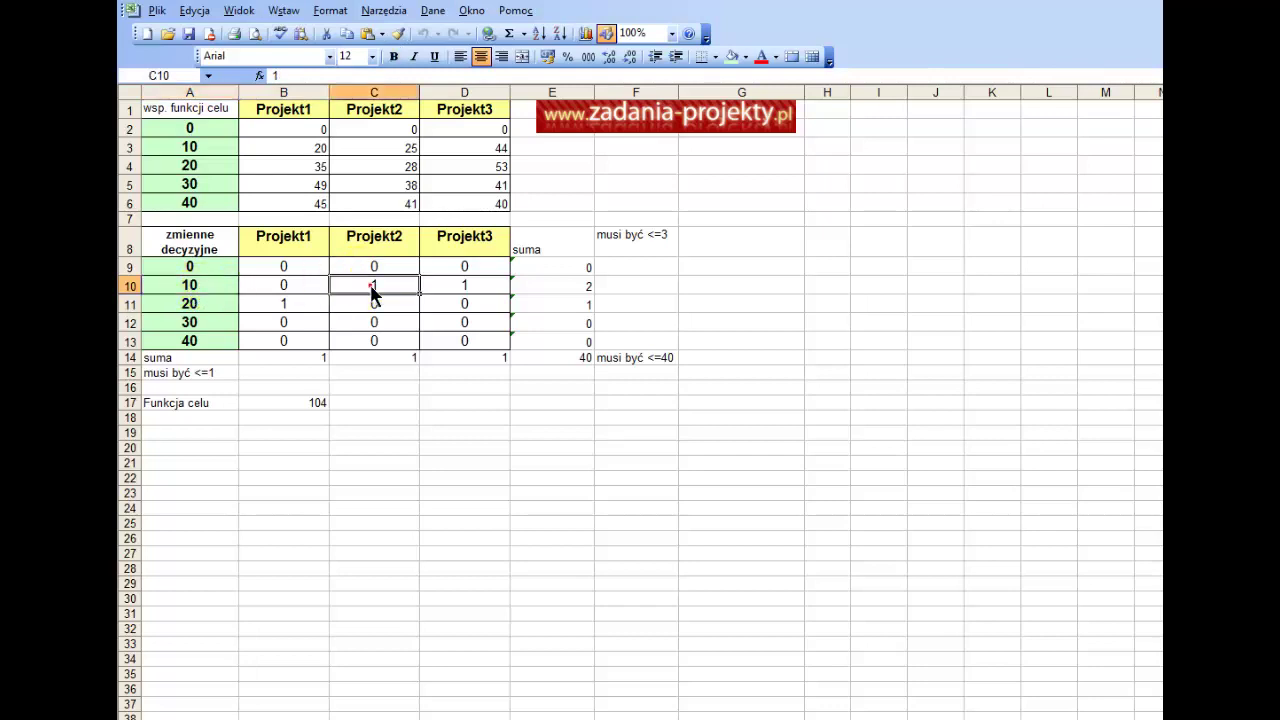
left_click(441, 286)
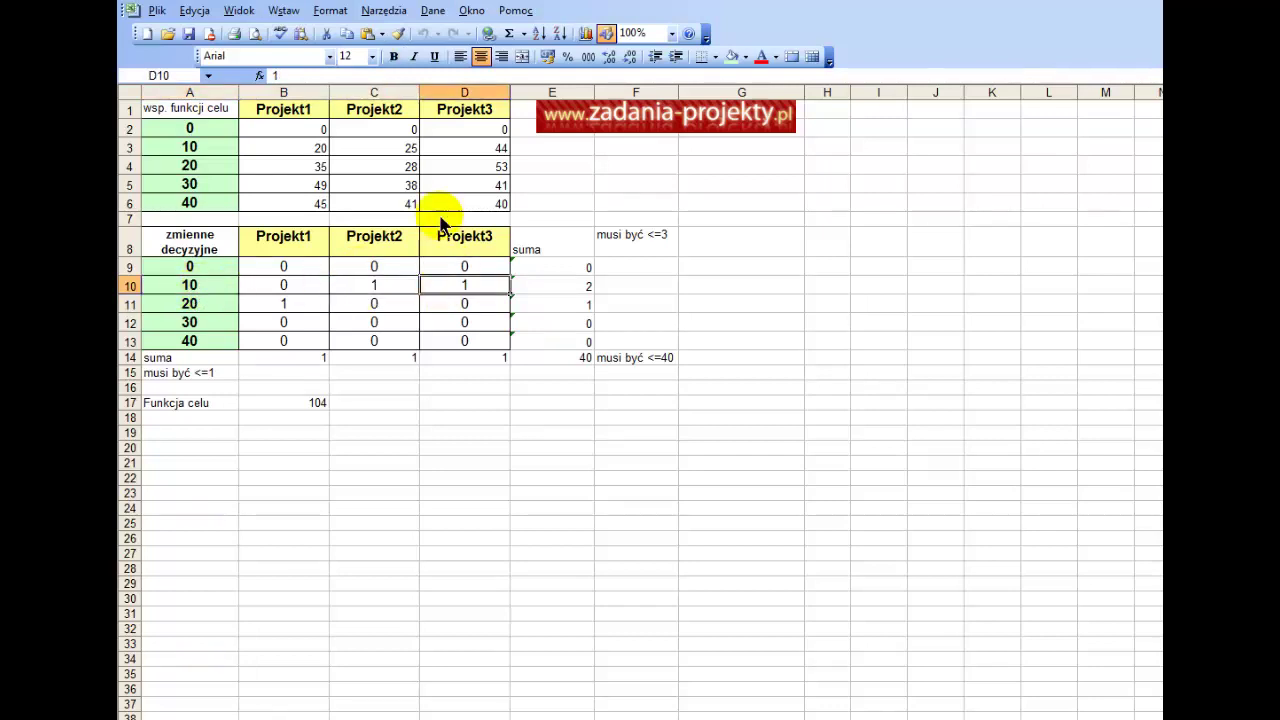
Shade the objective coefficients of the selected allocations, C3:D3 and B4, with light green fill.
left_click_drag(386, 145, 466, 148)
left_click(733, 56)
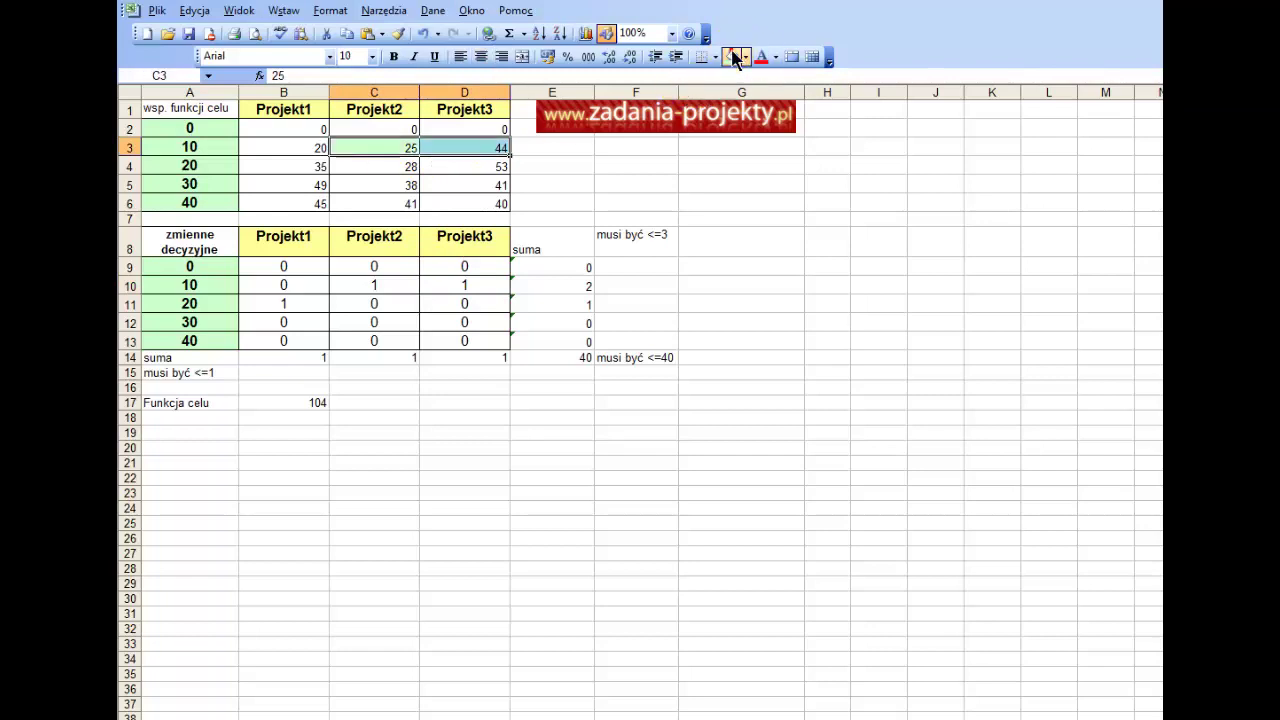
left_click(298, 167)
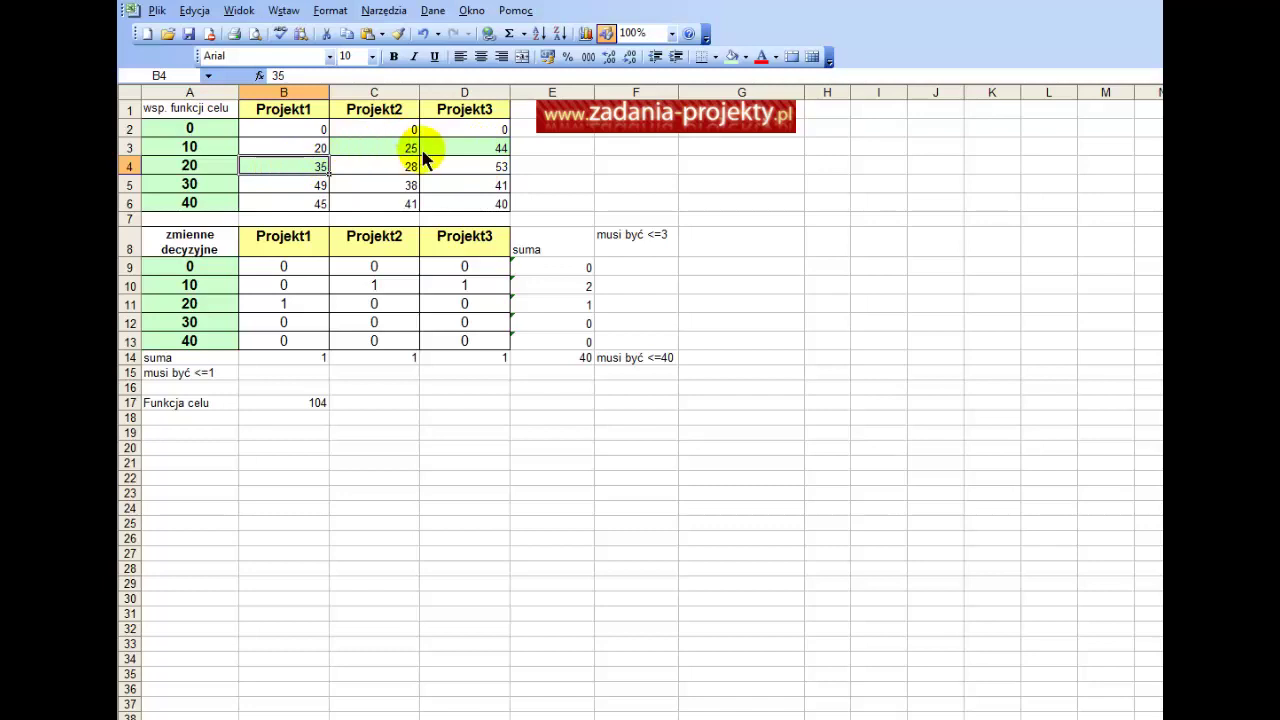
Open the objective function formula in B17 to inspect the ranges it multiplies.
left_click(270, 404)
double_click(270, 404)
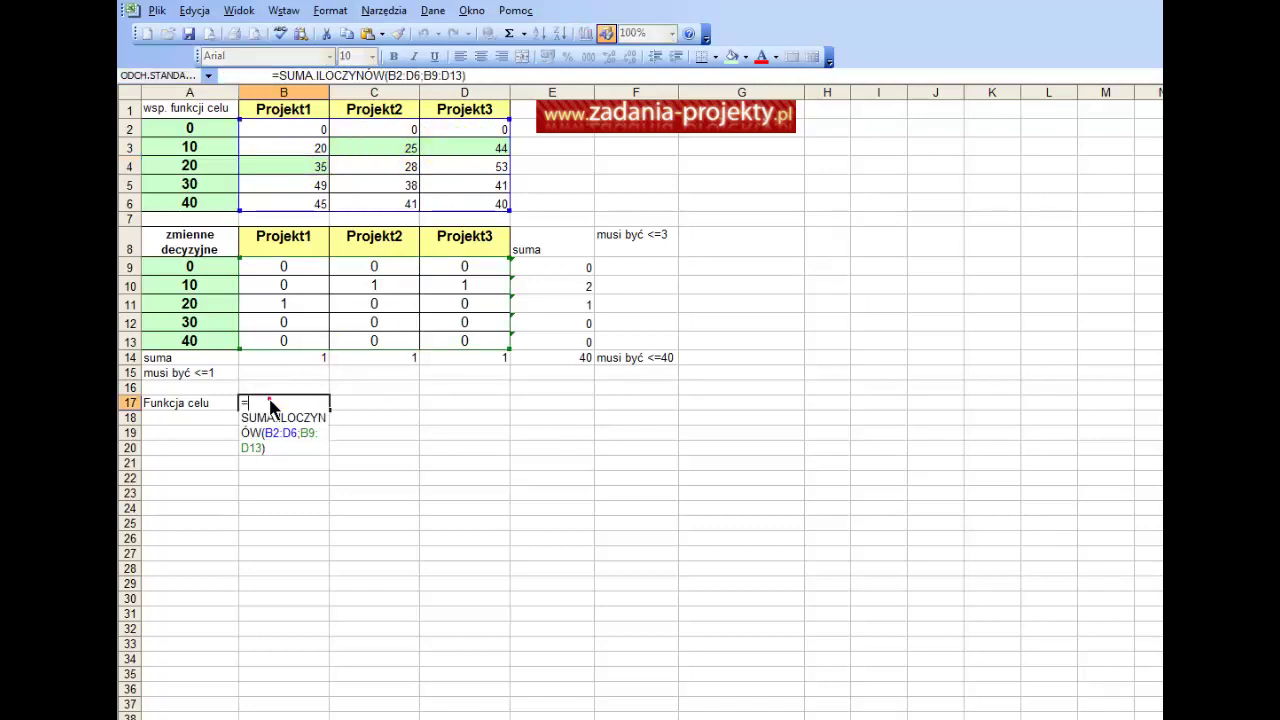